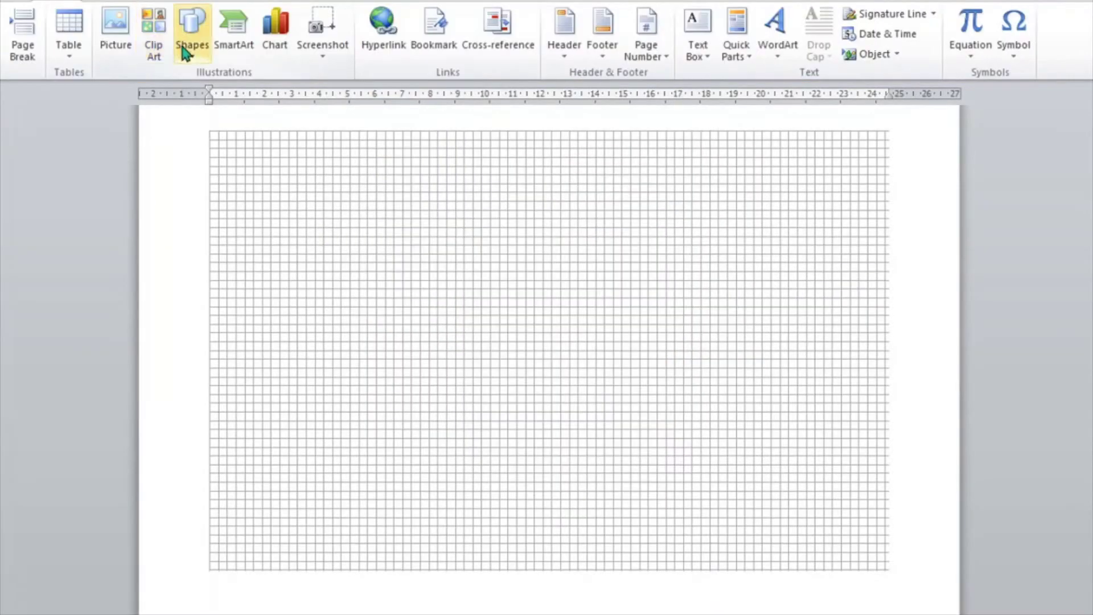
- Draw a large oval circle on the grid and move it near the page centre
click(190, 40)
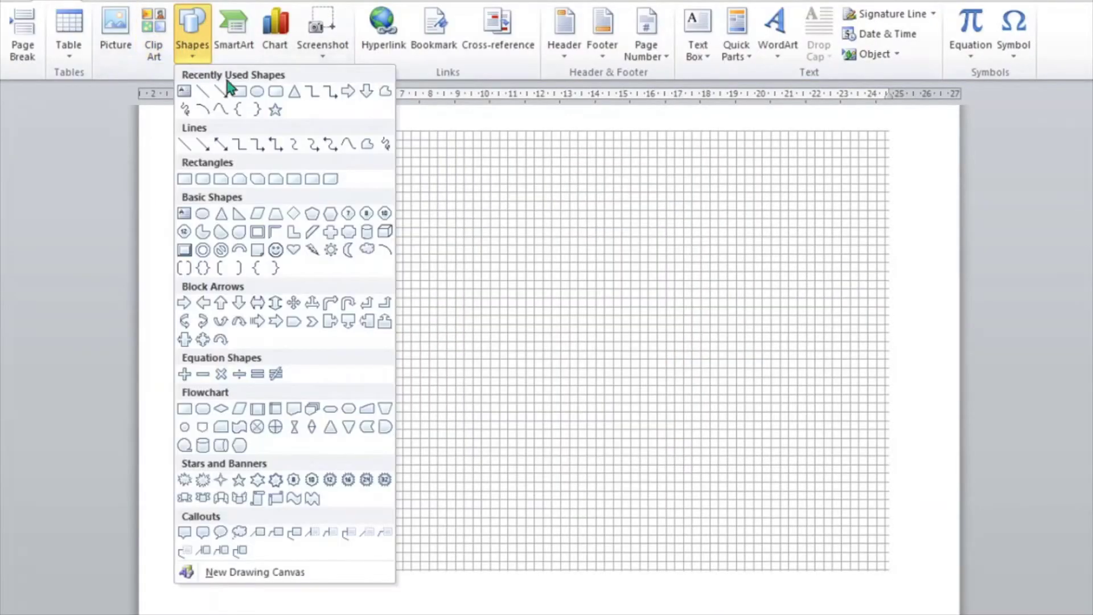
click(255, 92)
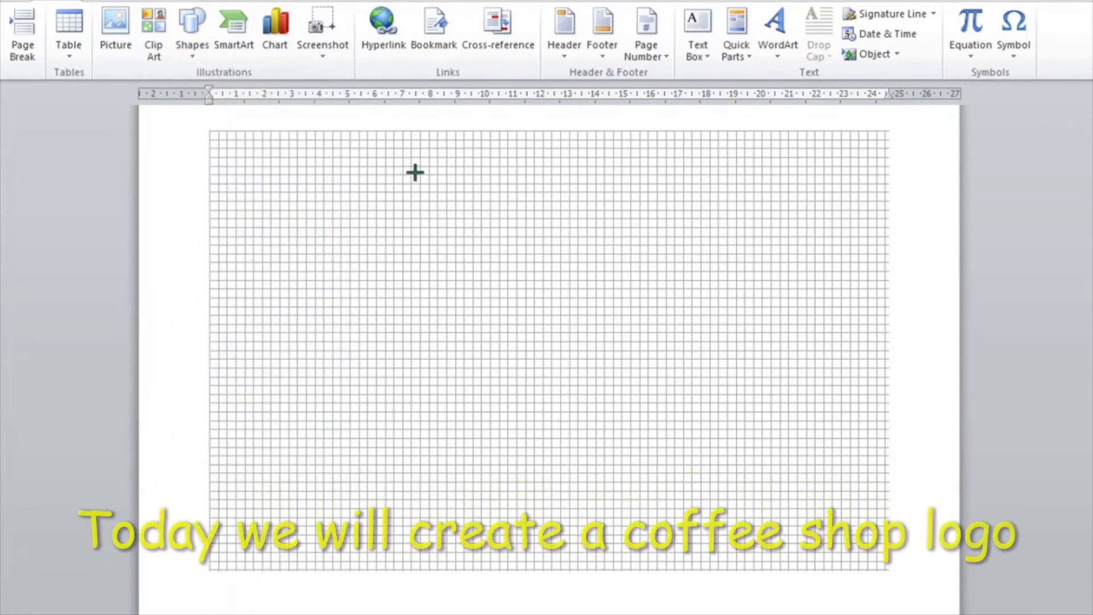
mouse_move(437, 170)
mouse_down()
mouse_move(764, 512)
mouse_move(779, 505)
mouse_up()
drag(658, 366, 600, 359)
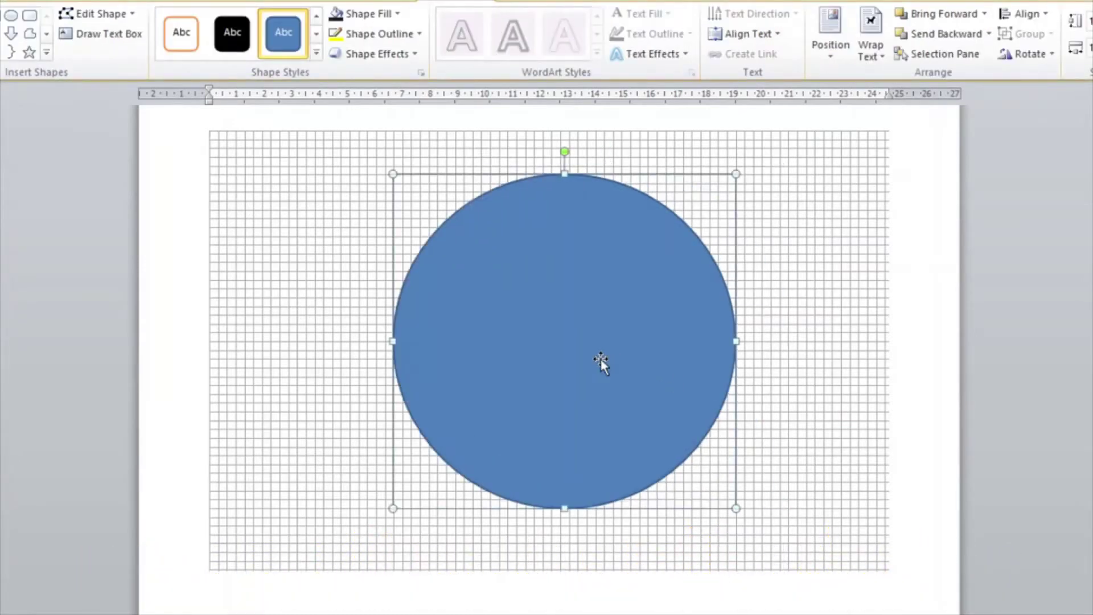
- Make the circle solid black and paste a duplicate copy of it
click(238, 52)
right_click(498, 267)
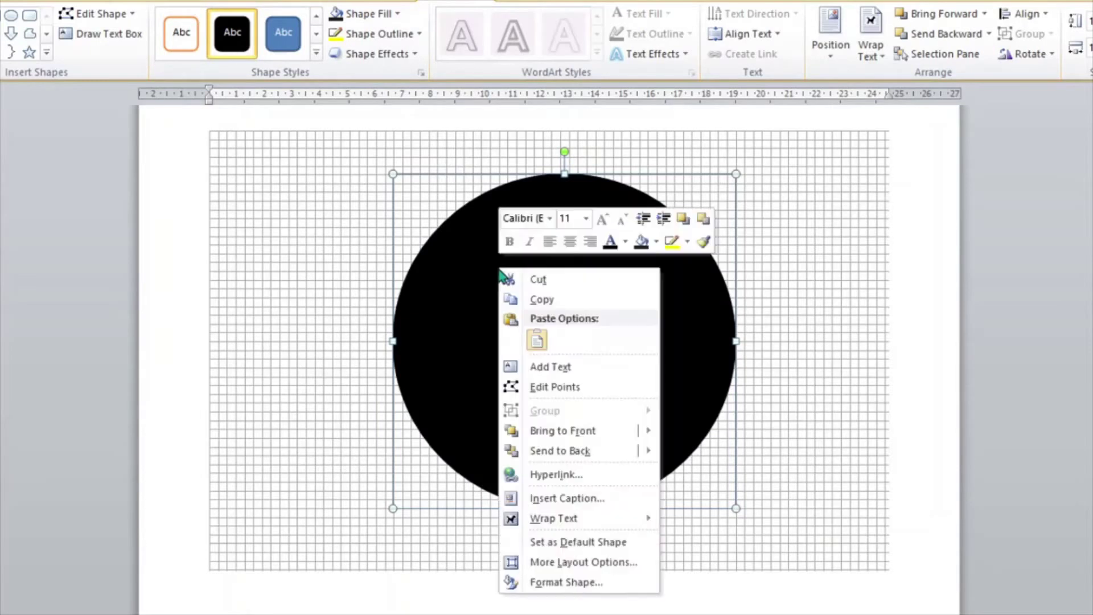
click(538, 302)
right_click(534, 304)
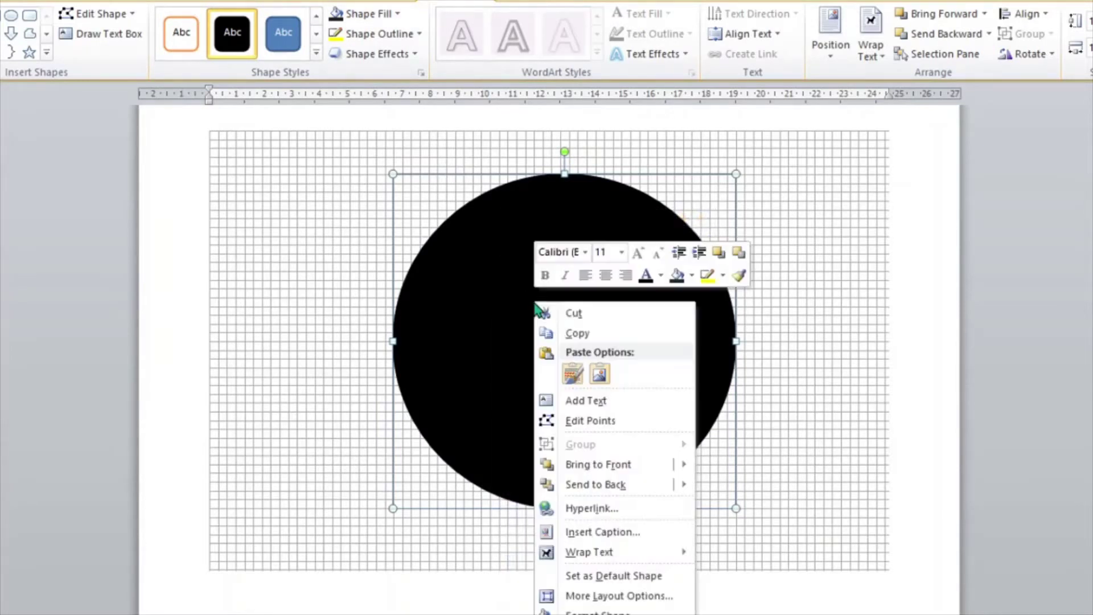
click(565, 373)
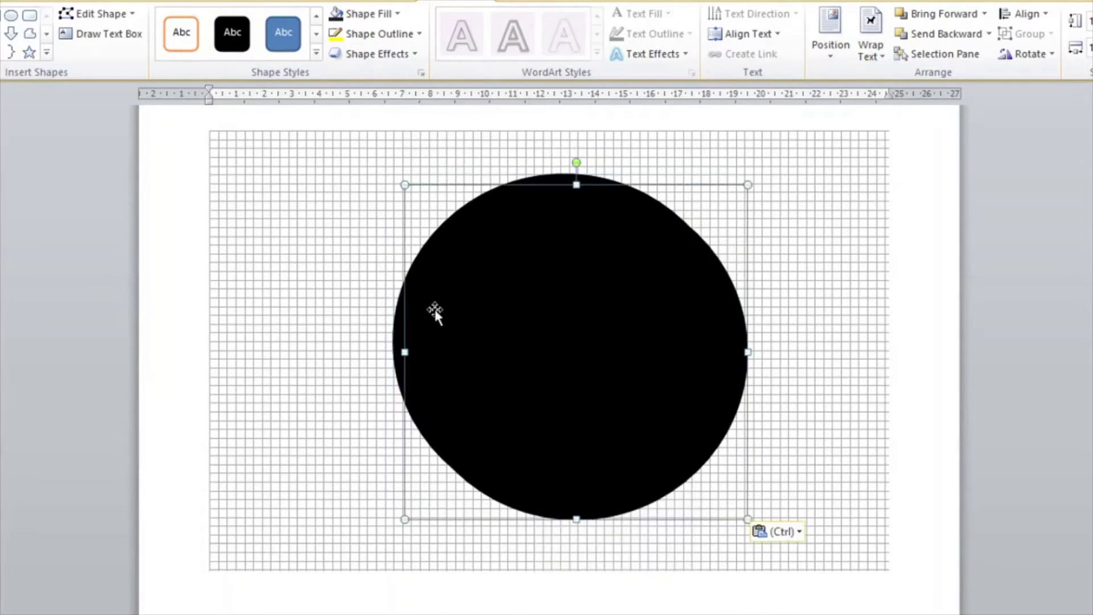
- Style the copy white with an orange outline and fit it evenly inside the black circle
drag(404, 185, 429, 191)
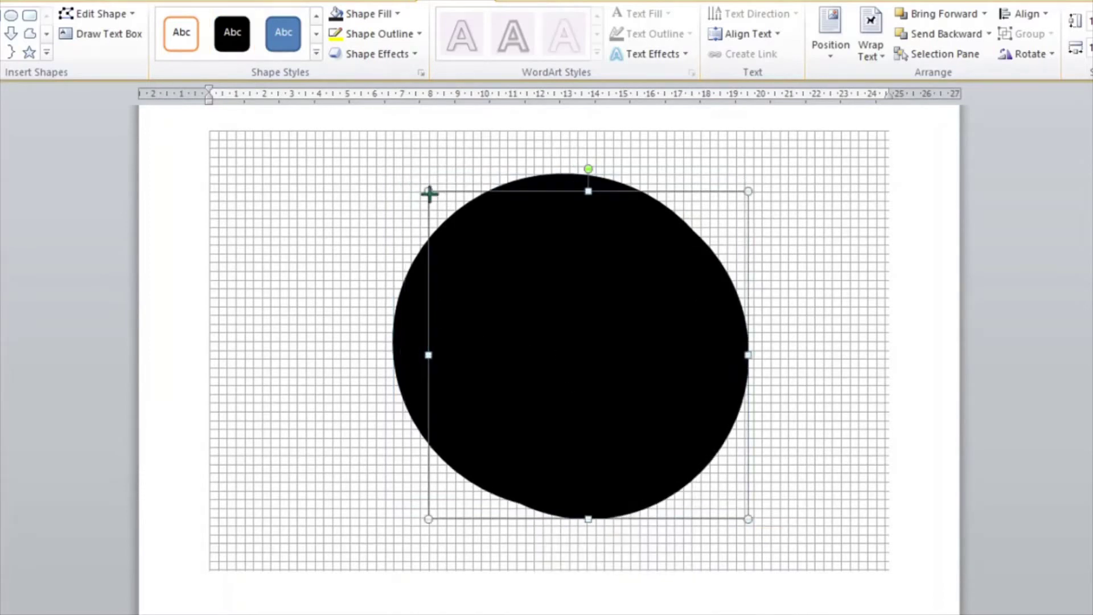
click(194, 49)
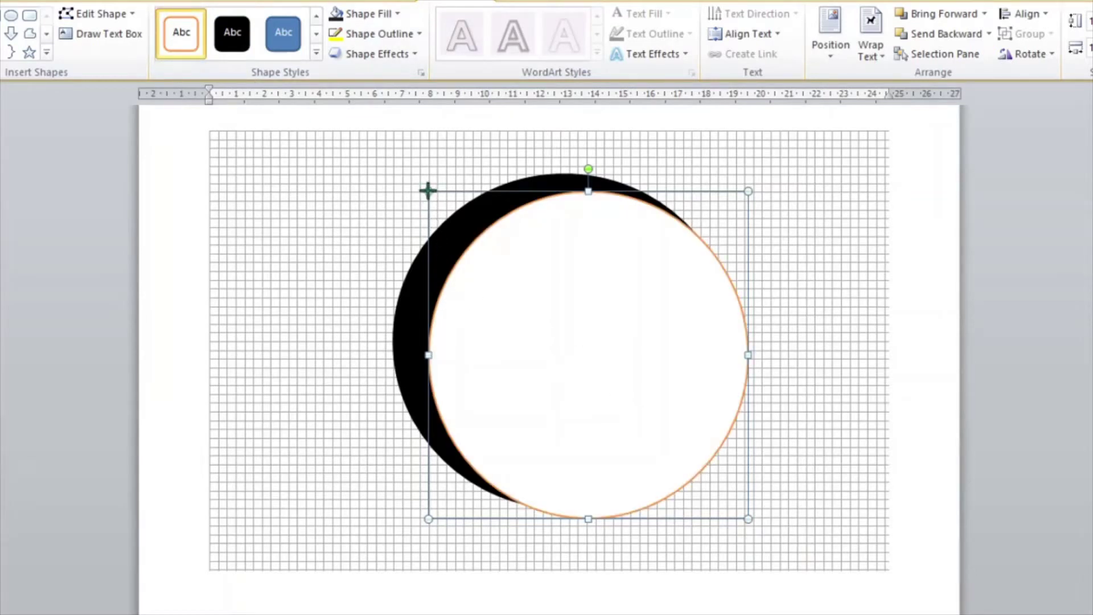
drag(430, 189, 428, 200)
drag(612, 398, 598, 380)
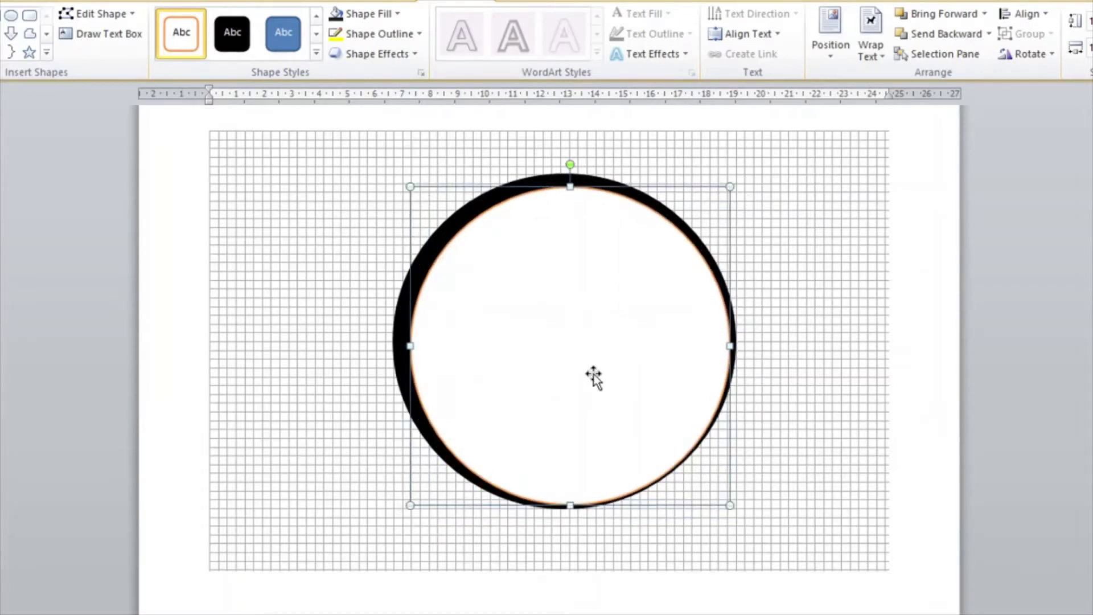
drag(734, 348, 722, 348)
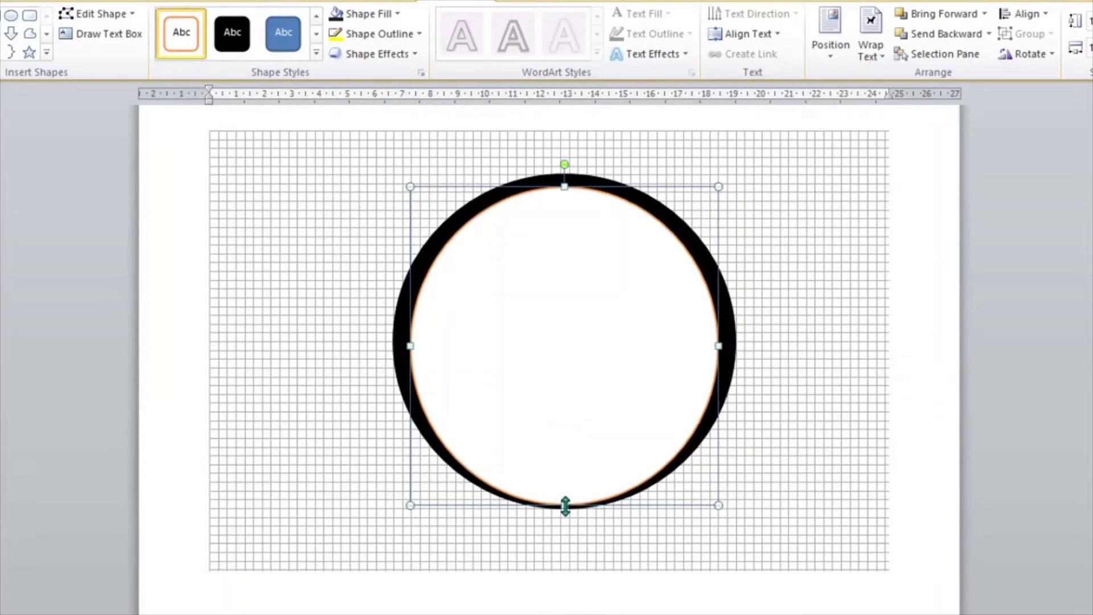
drag(564, 505, 565, 495)
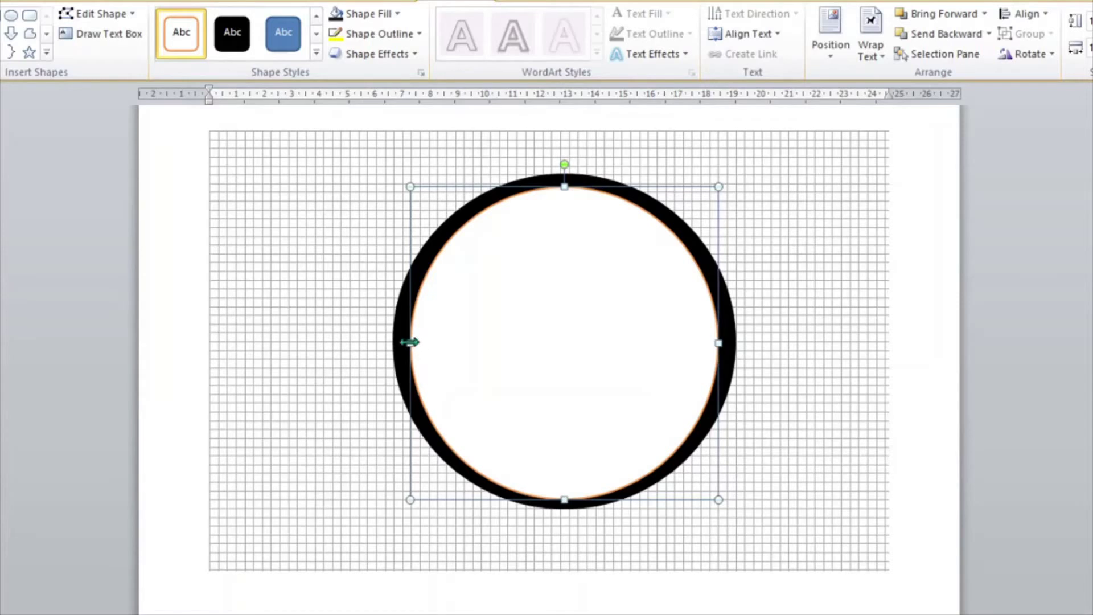
drag(410, 342, 402, 342)
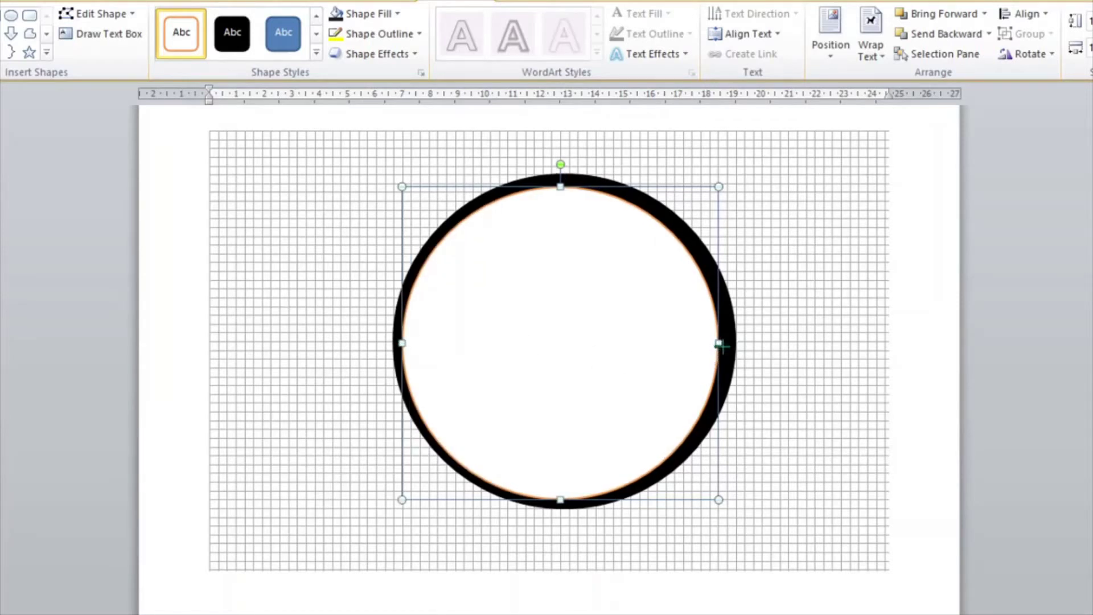
drag(720, 345, 728, 345)
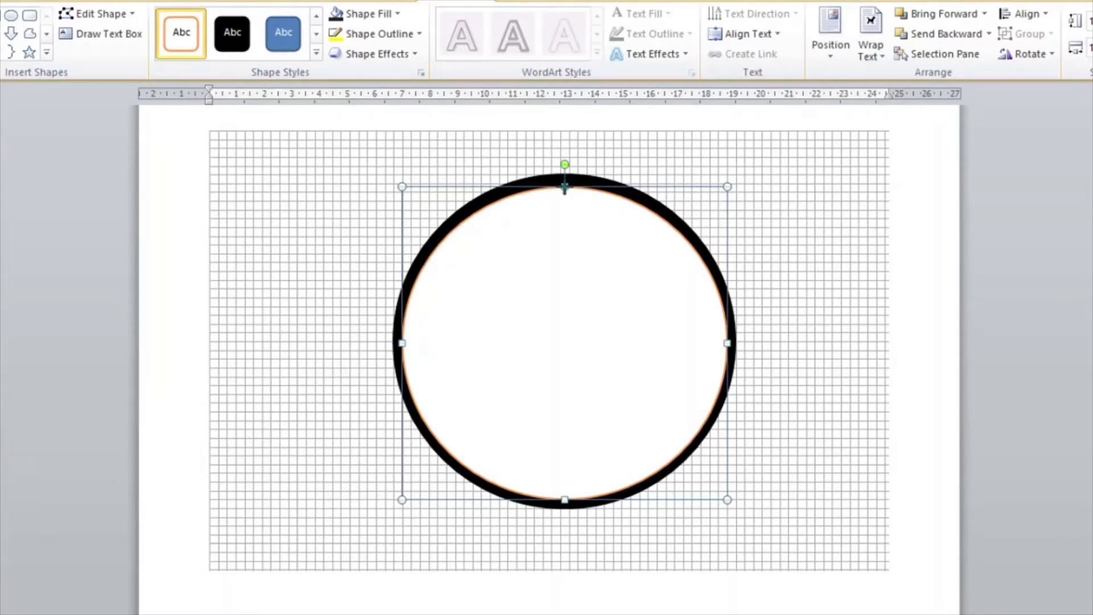
drag(565, 187, 565, 183)
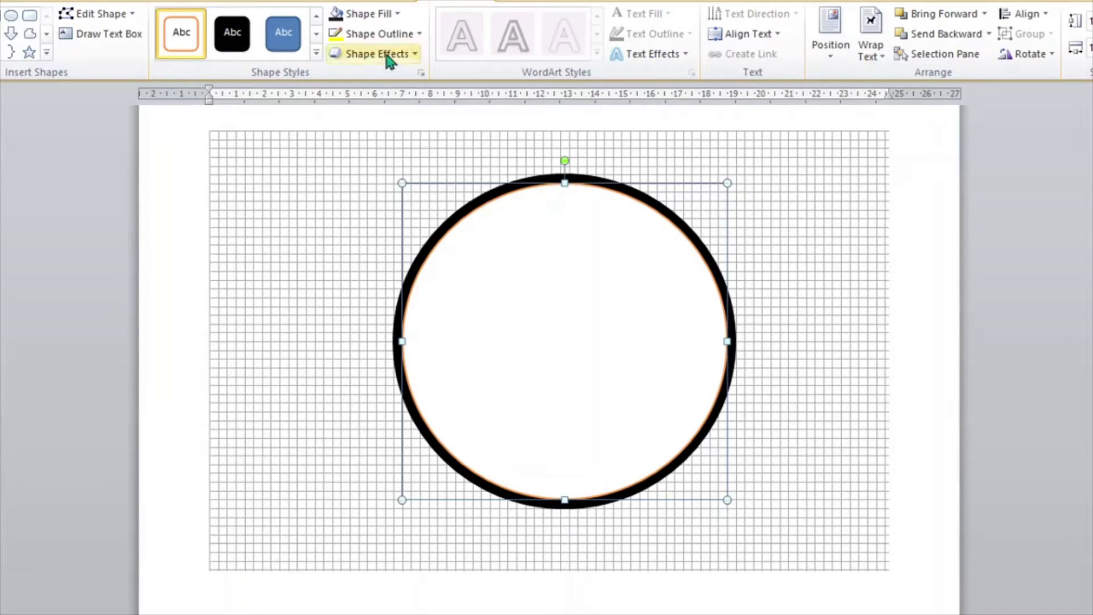
- Fill the inner circle with a dark brown theme colour and deselect it
click(403, 16)
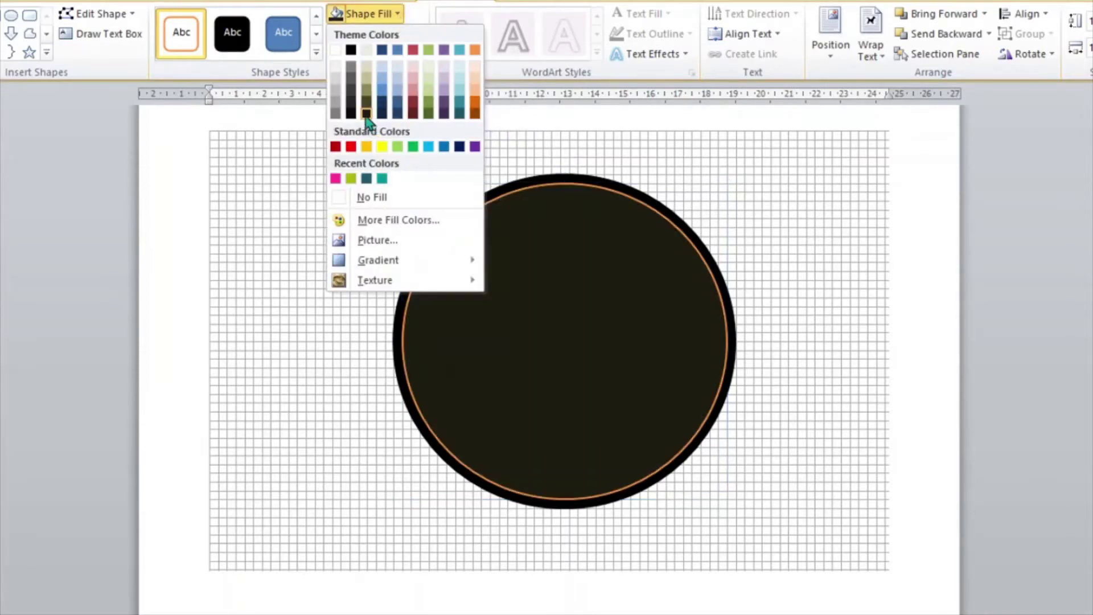
click(366, 114)
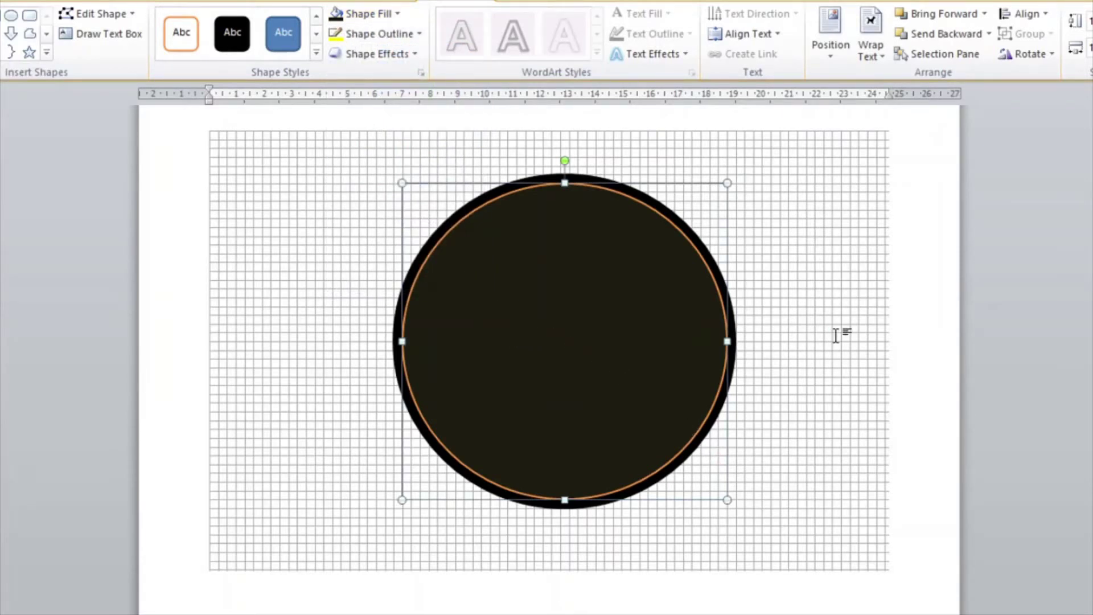
click(815, 346)
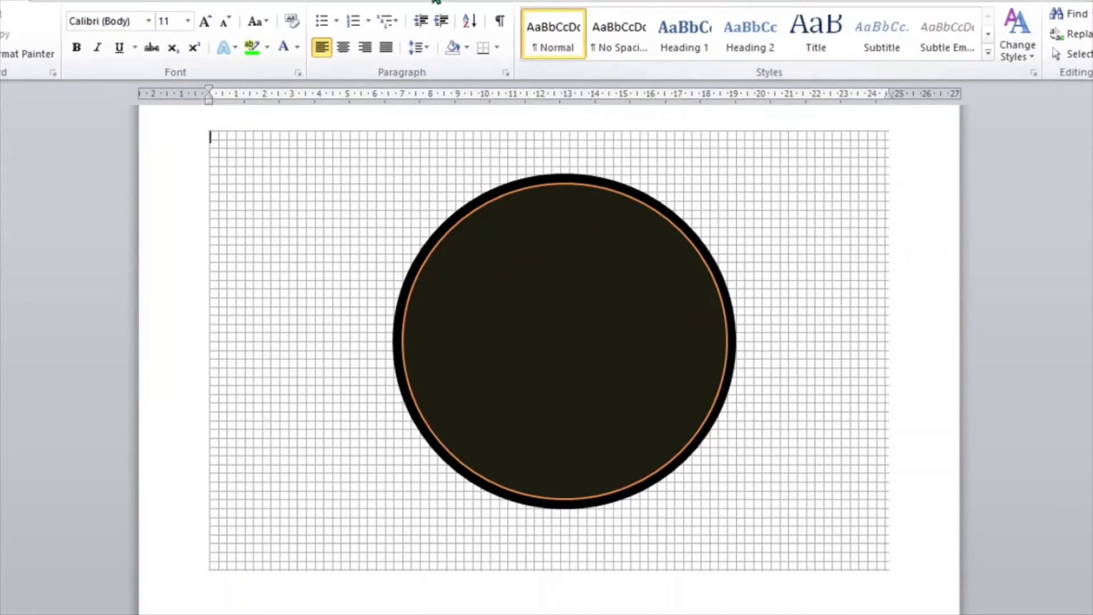
click(60, 2)
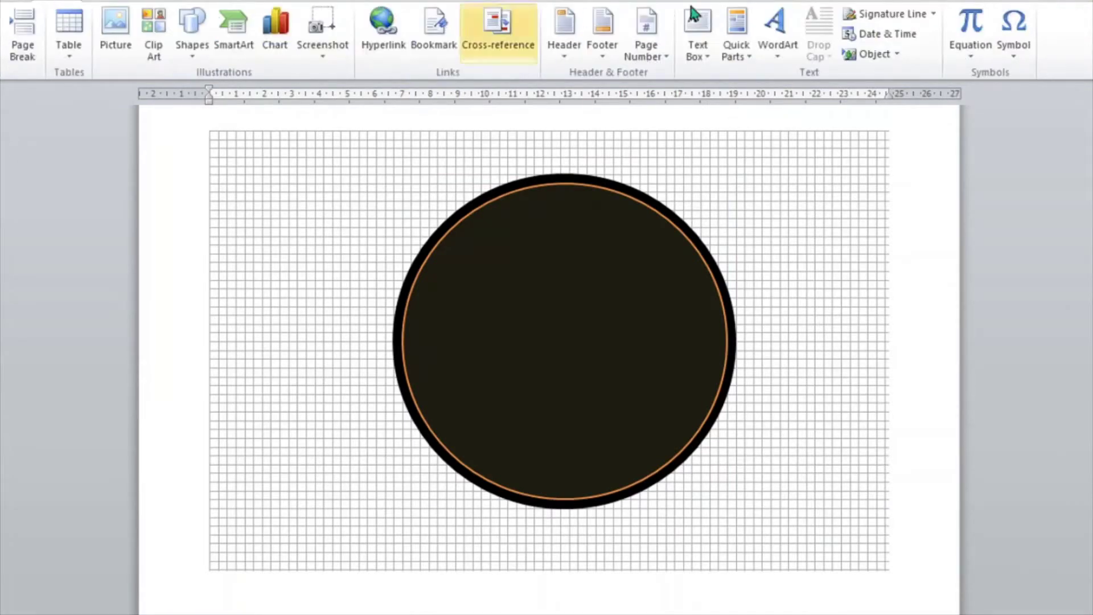
- Insert a WordArt box reading 'Coffee Shop', then move and enlarge it
click(793, 29)
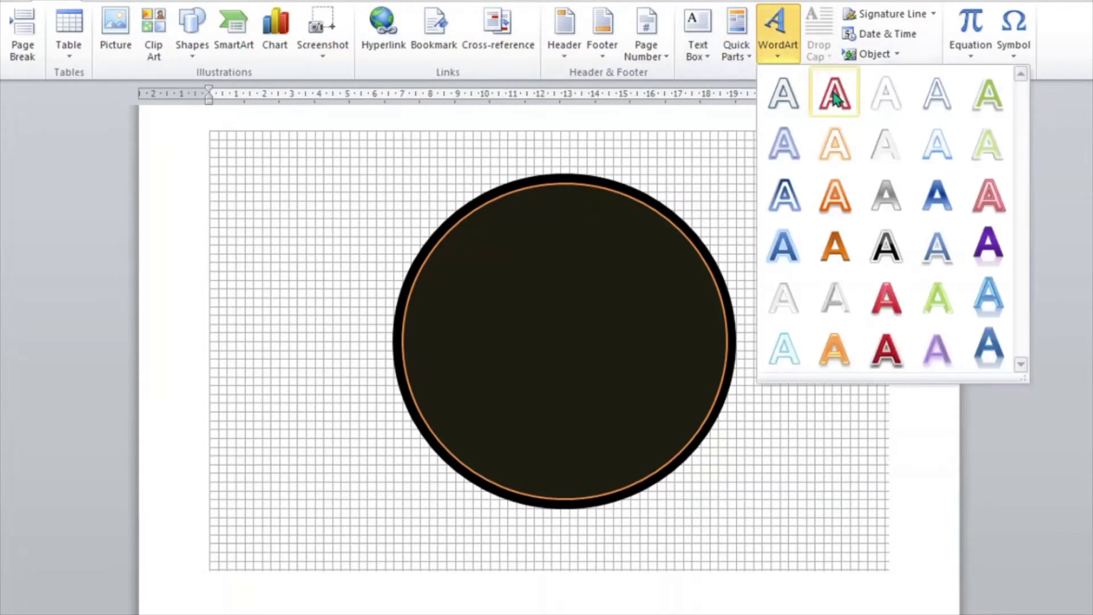
click(837, 96)
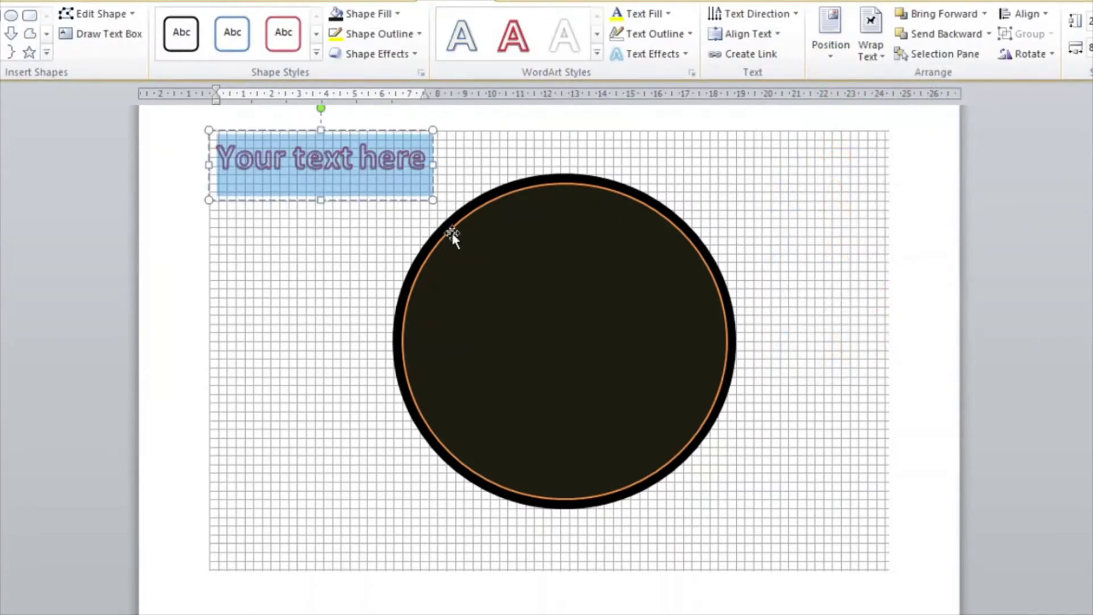
text(Coff)
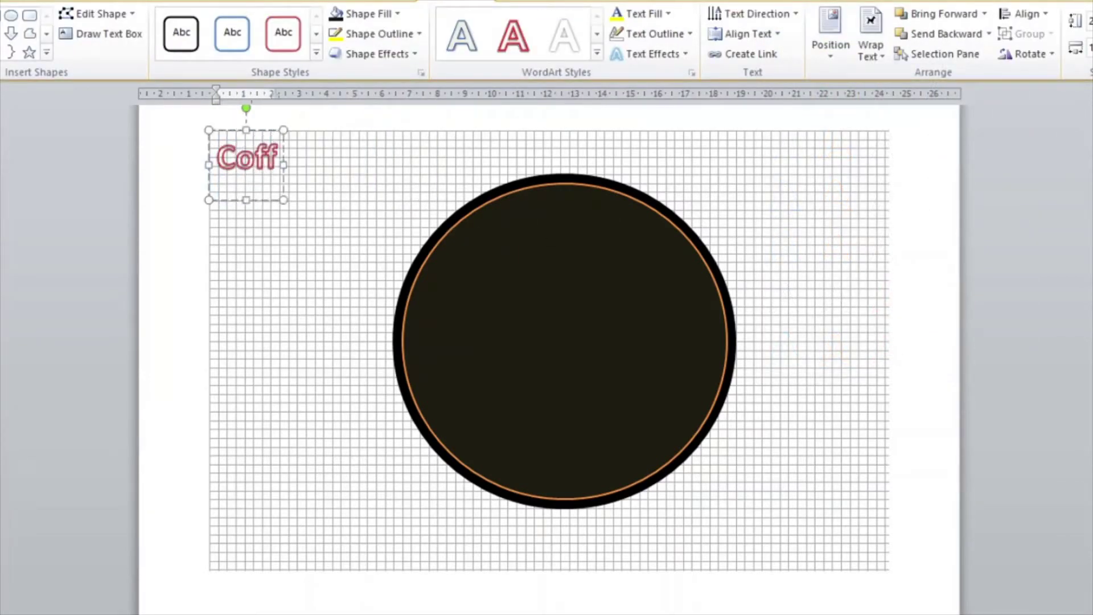
text(ee)
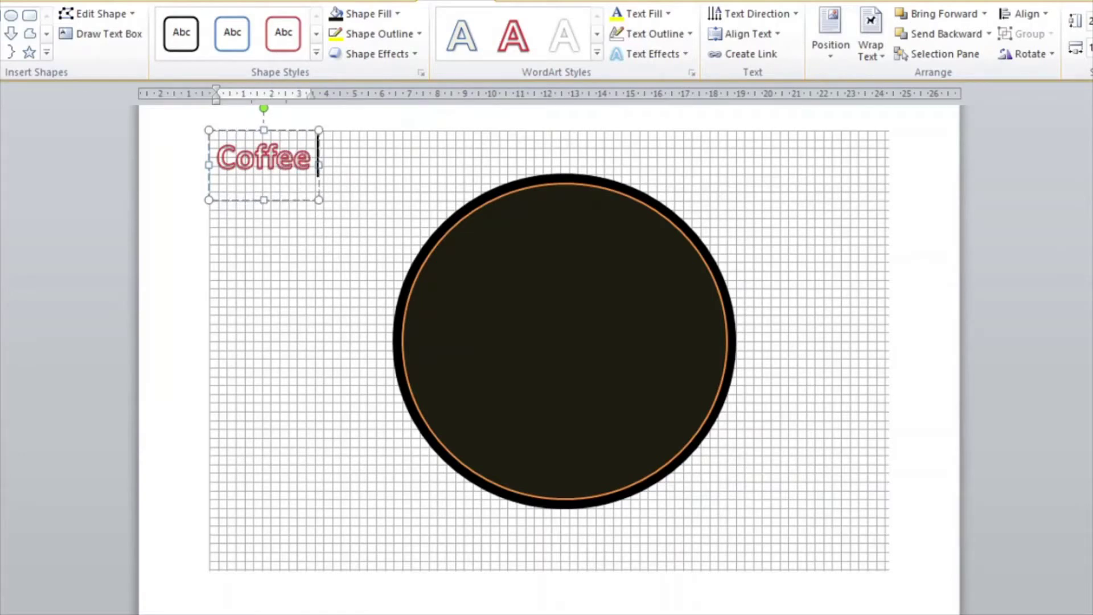
text( Shop)
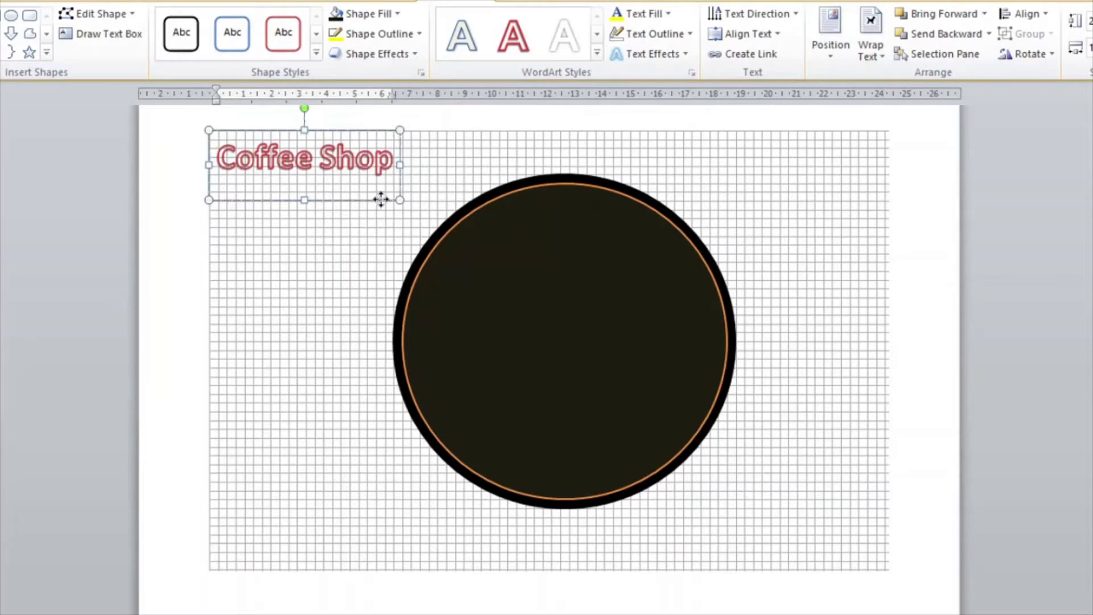
drag(381, 199, 391, 200)
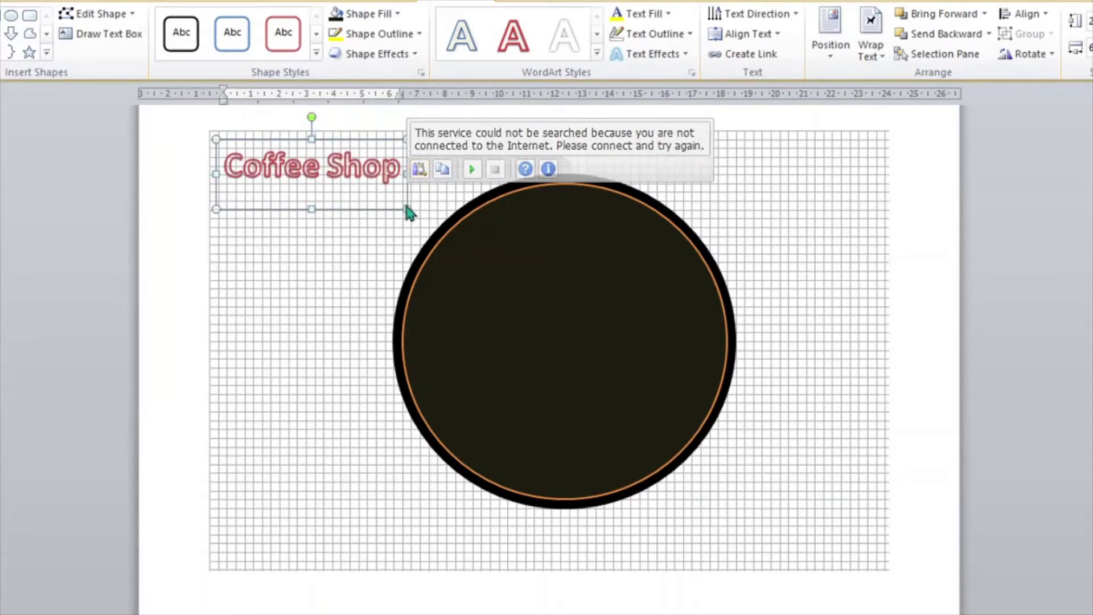
drag(405, 209, 482, 237)
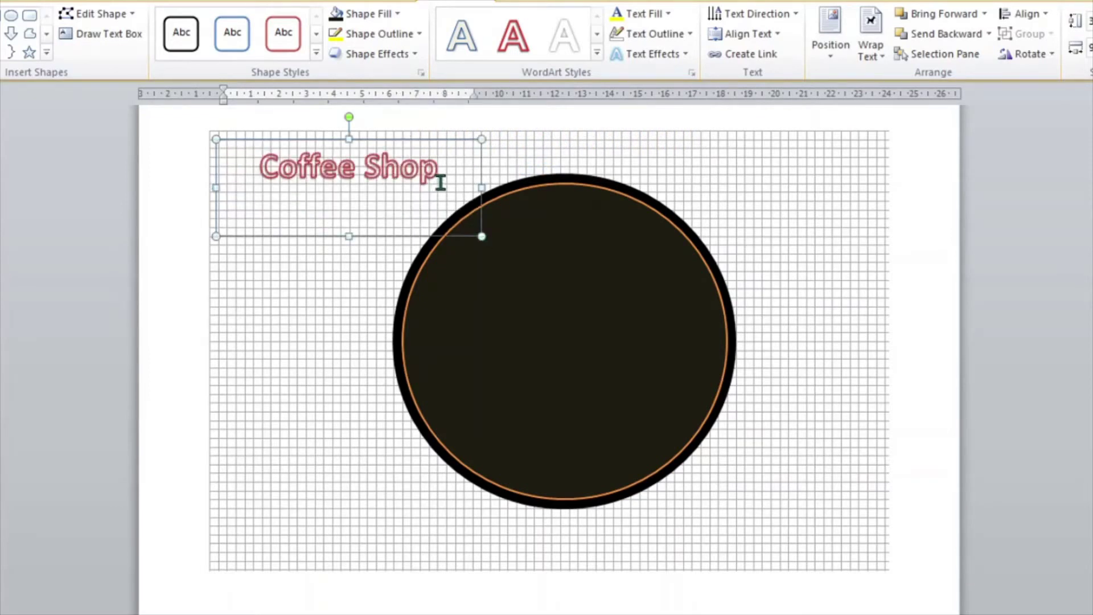
- Set the Coffee Shop text to 48 pt
drag(440, 176, 328, 196)
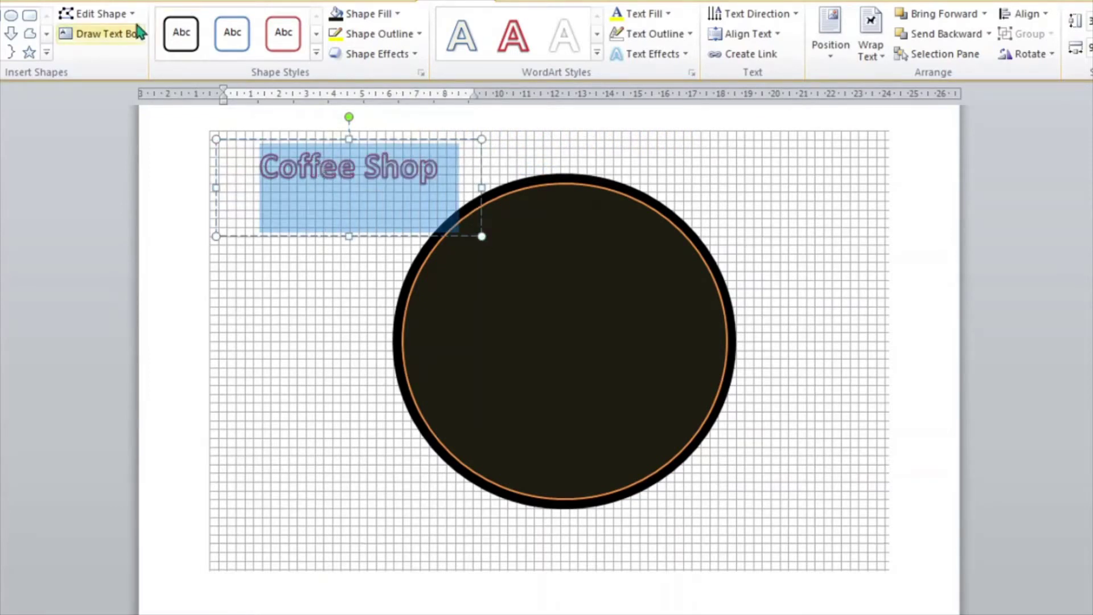
click(17, 3)
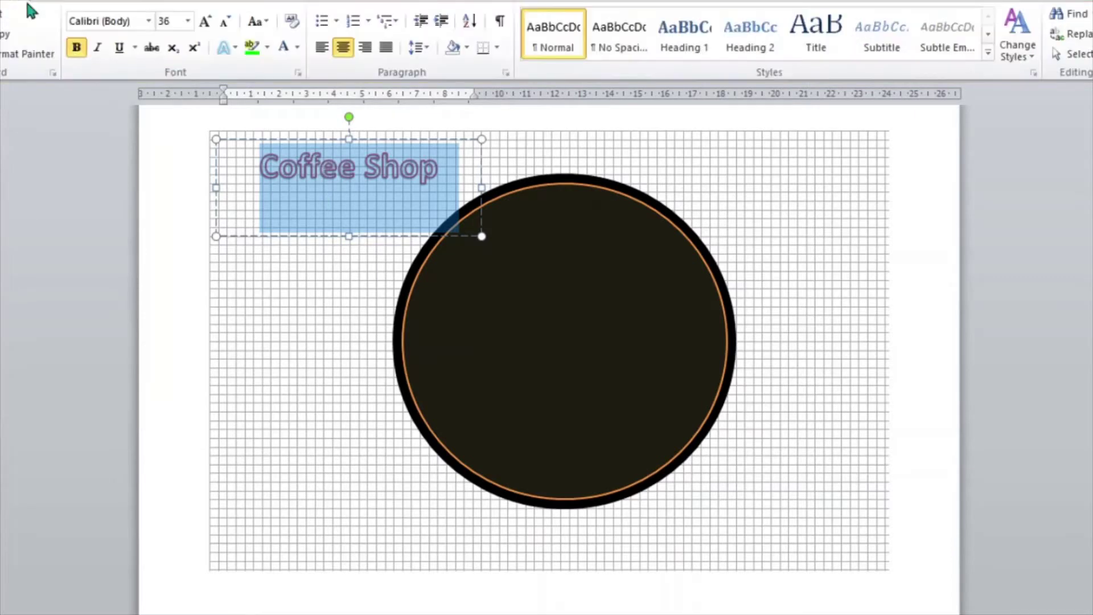
click(188, 21)
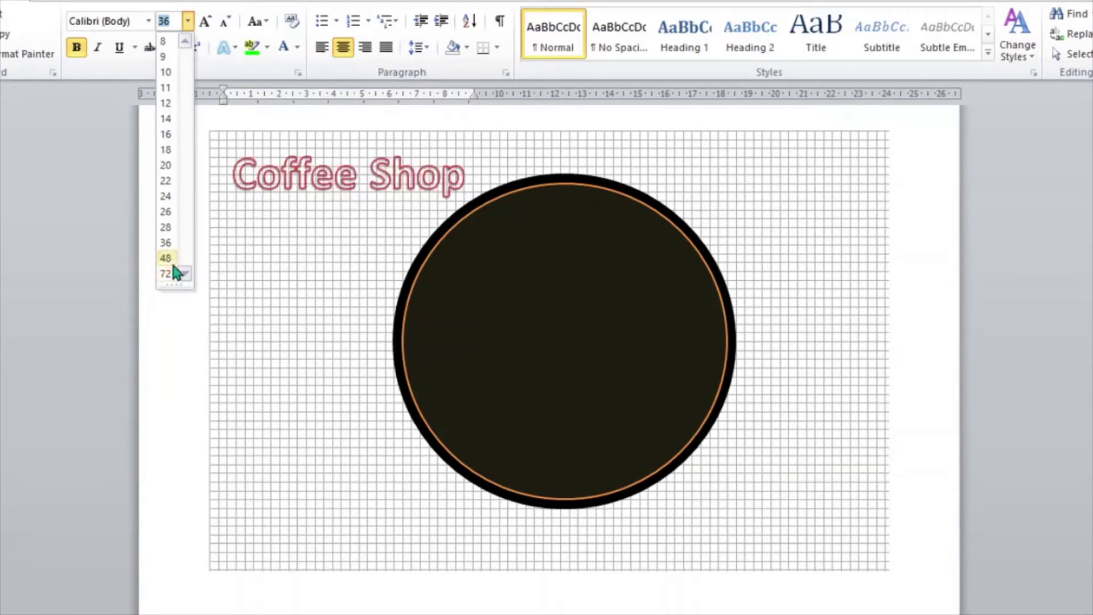
click(173, 262)
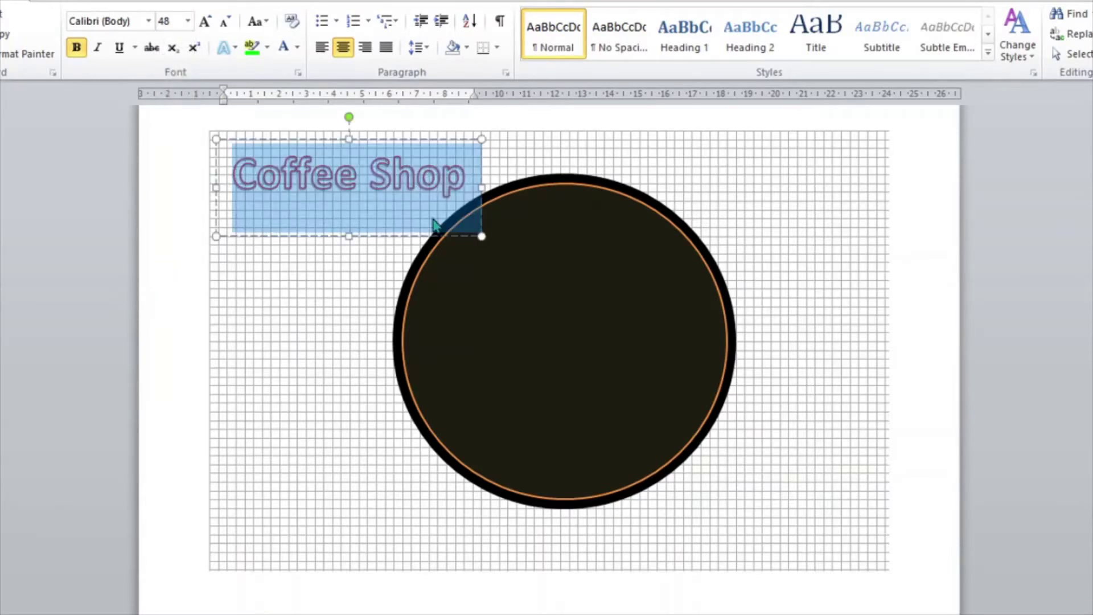
click(374, 236)
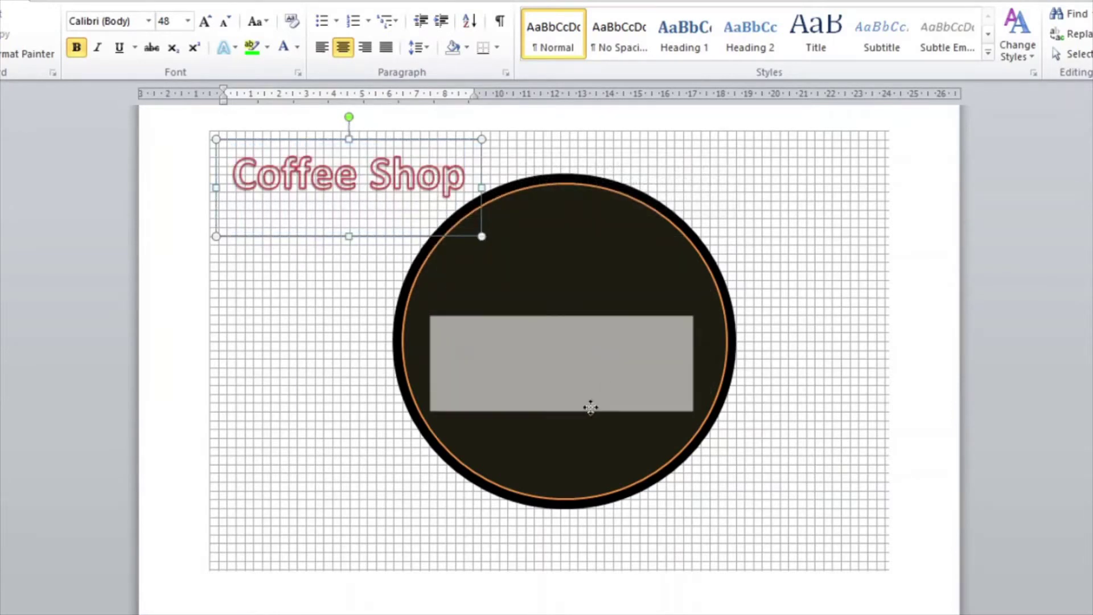
- Move the text box into the circle's centre and apply the Freestyle Script font
drag(604, 384, 598, 398)
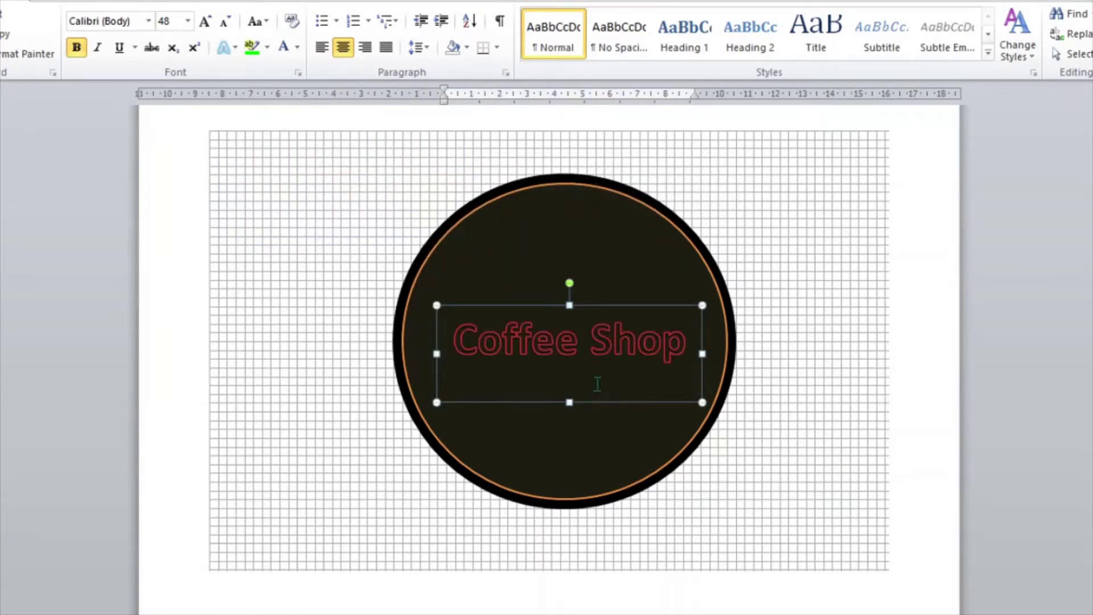
drag(689, 342, 490, 337)
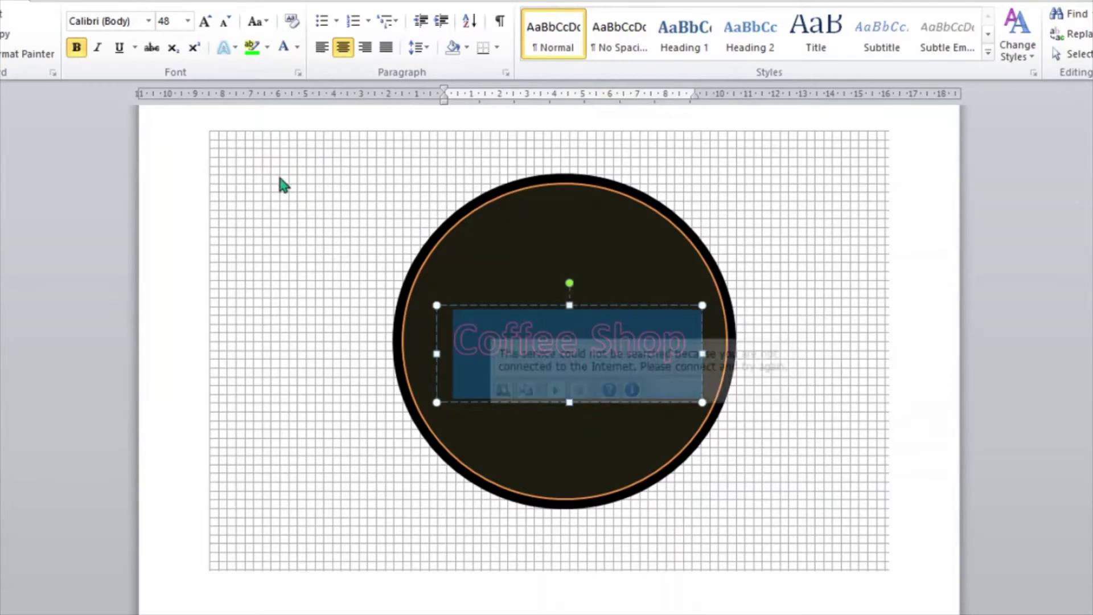
click(148, 21)
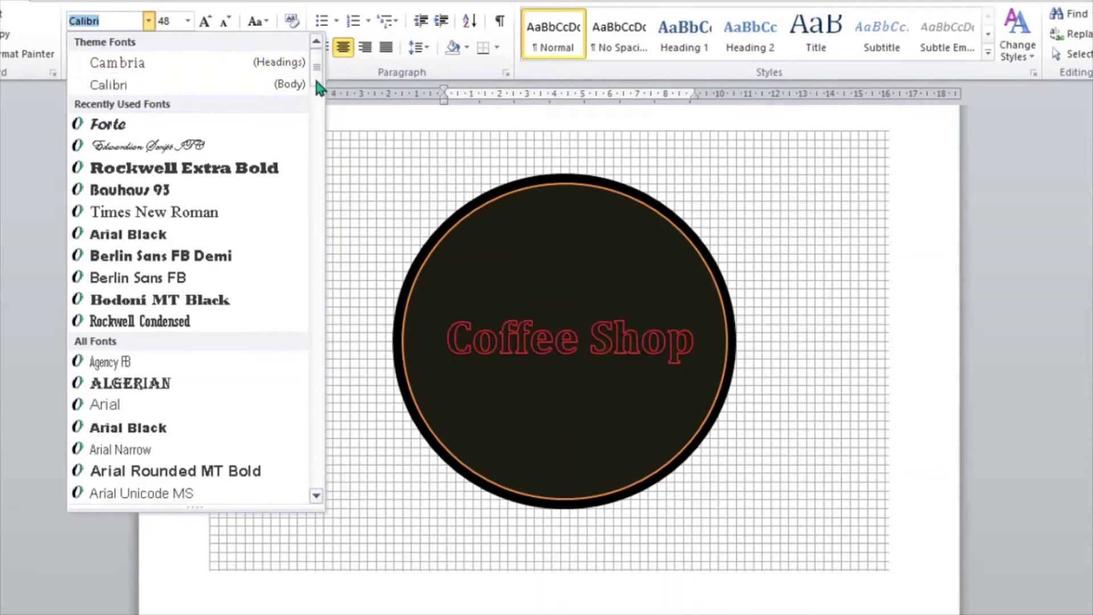
scroll(317, 91, down, 5)
drag(316, 111, 321, 213)
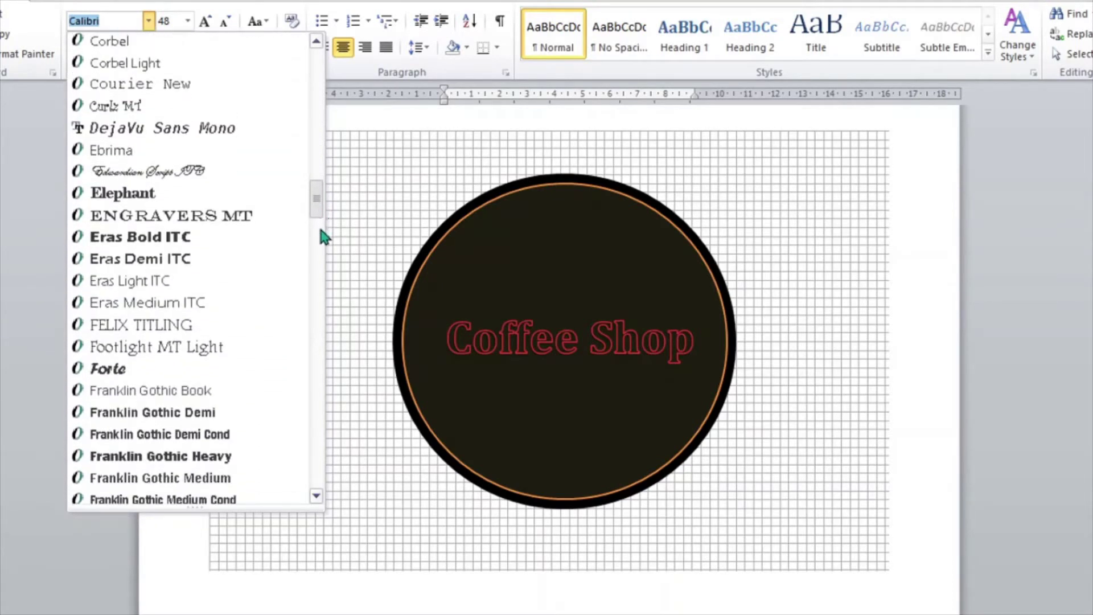
scroll(321, 229, down, 3)
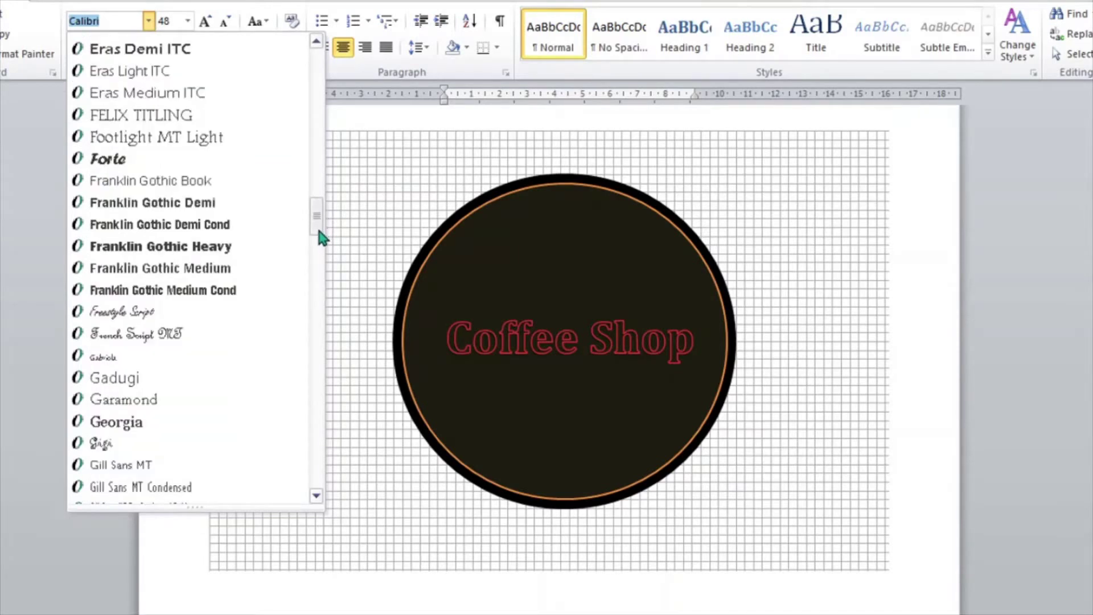
scroll(317, 227, down, 1)
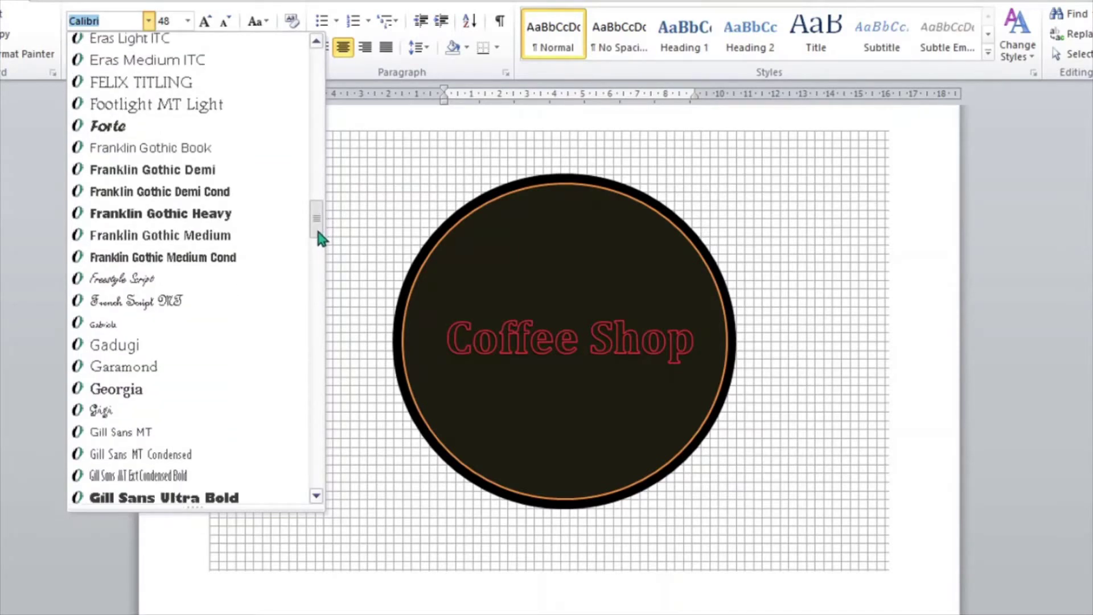
click(260, 285)
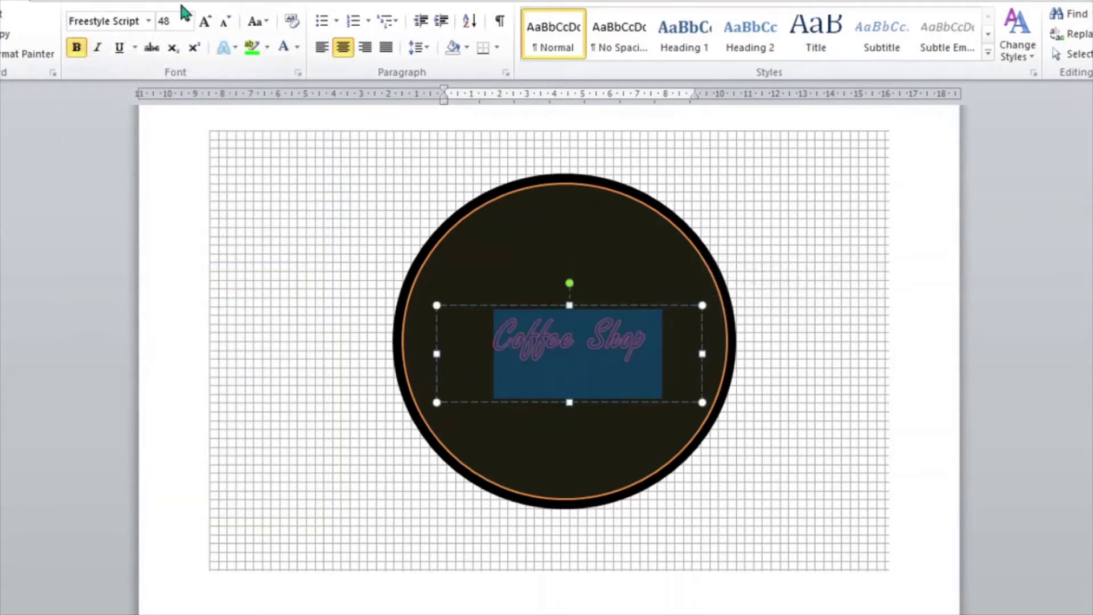
- Set the Coffee Shop text size to 100 pt
click(192, 21)
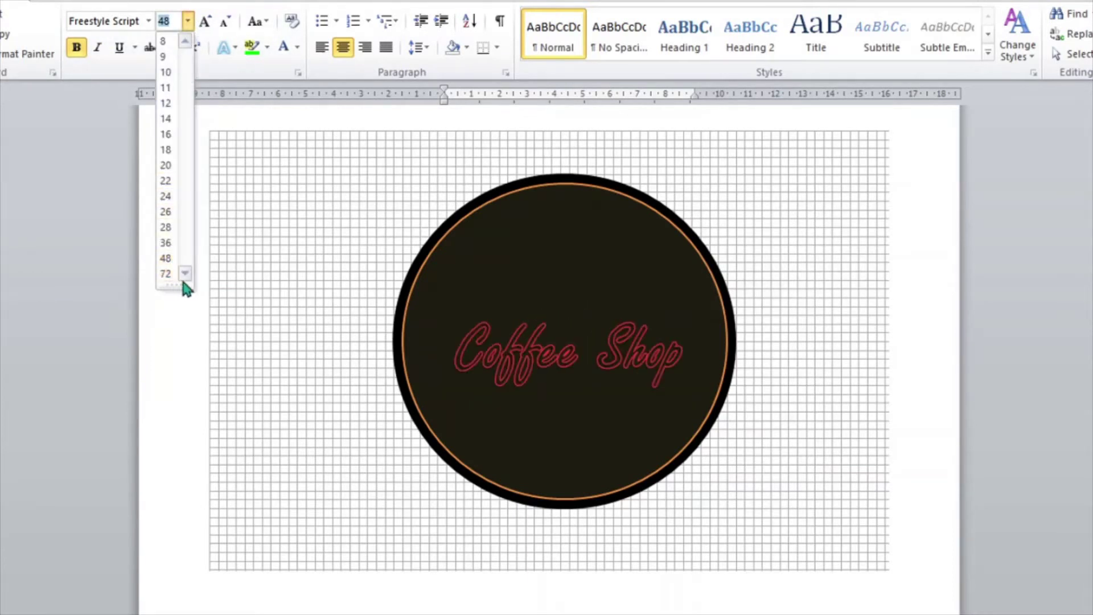
click(174, 25)
text(4)
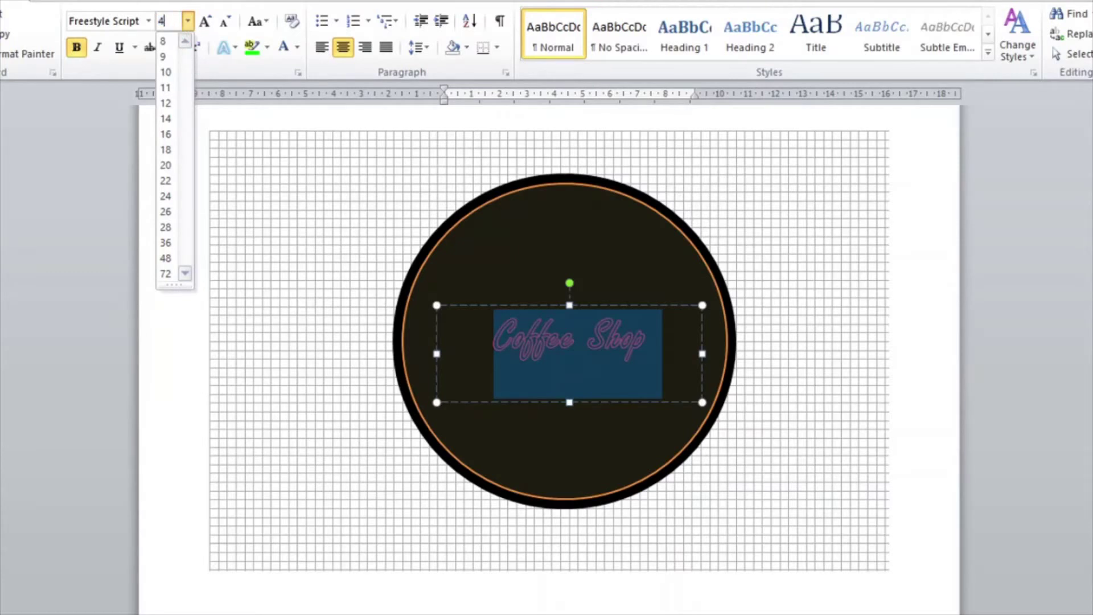
key(BackSpace)
key(BackSpace)
text(00)
click(290, 267)
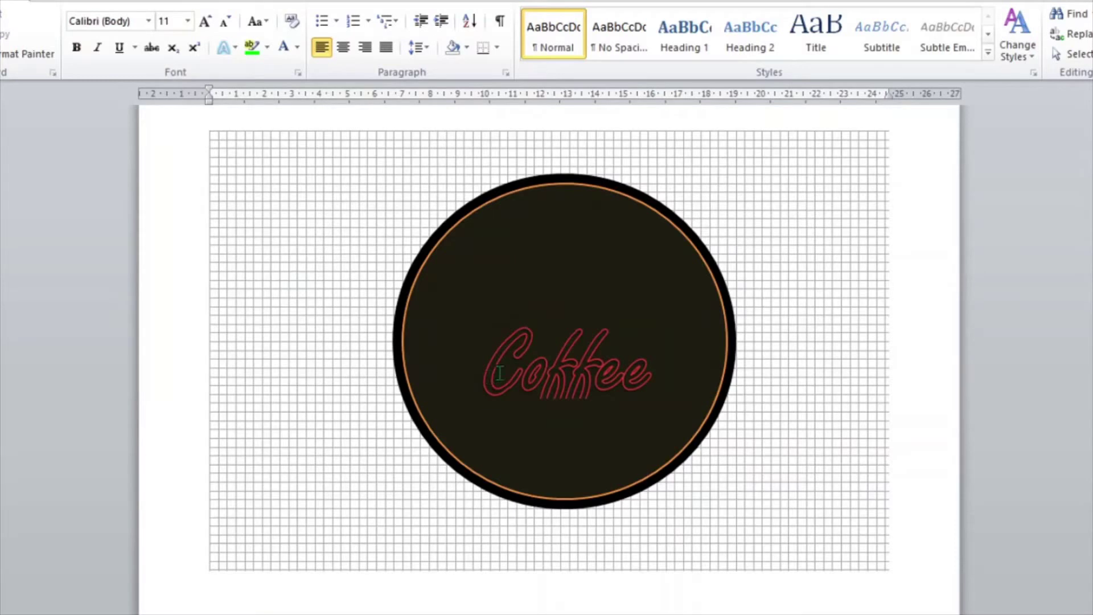
click(524, 364)
- Widen, shift left and heighten the text box so 'Coffee Shop' fits on one line
click(702, 353)
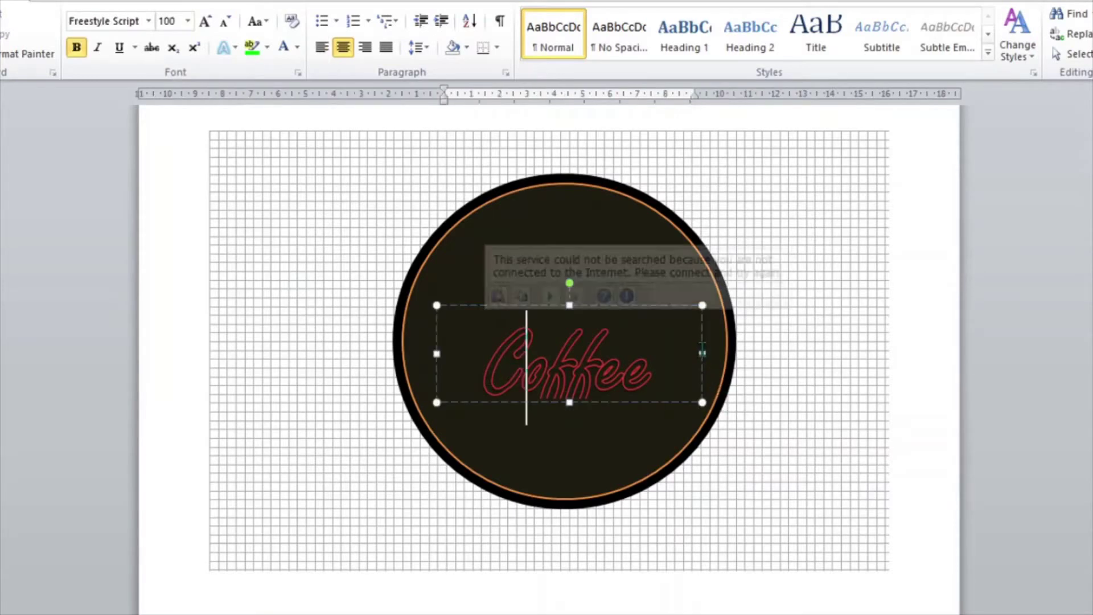
drag(702, 353, 789, 354)
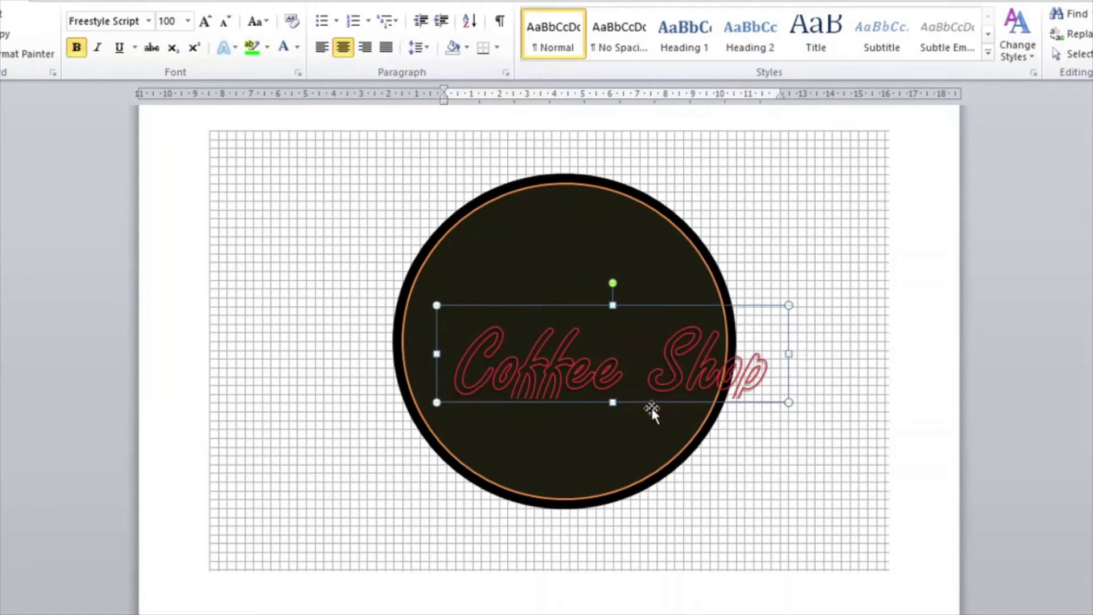
drag(650, 400, 626, 402)
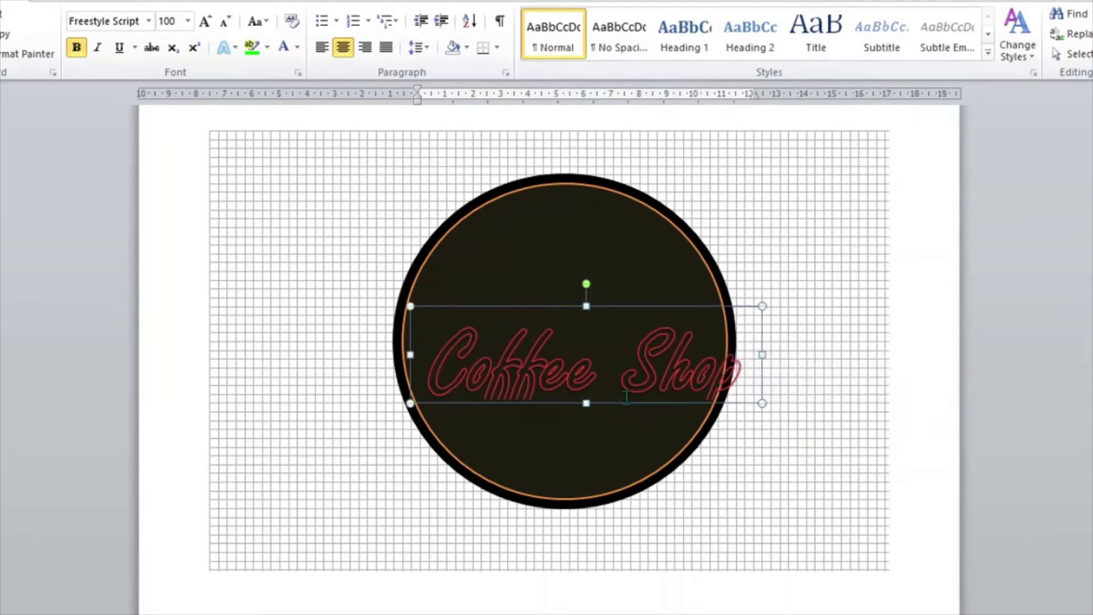
drag(624, 402, 617, 399)
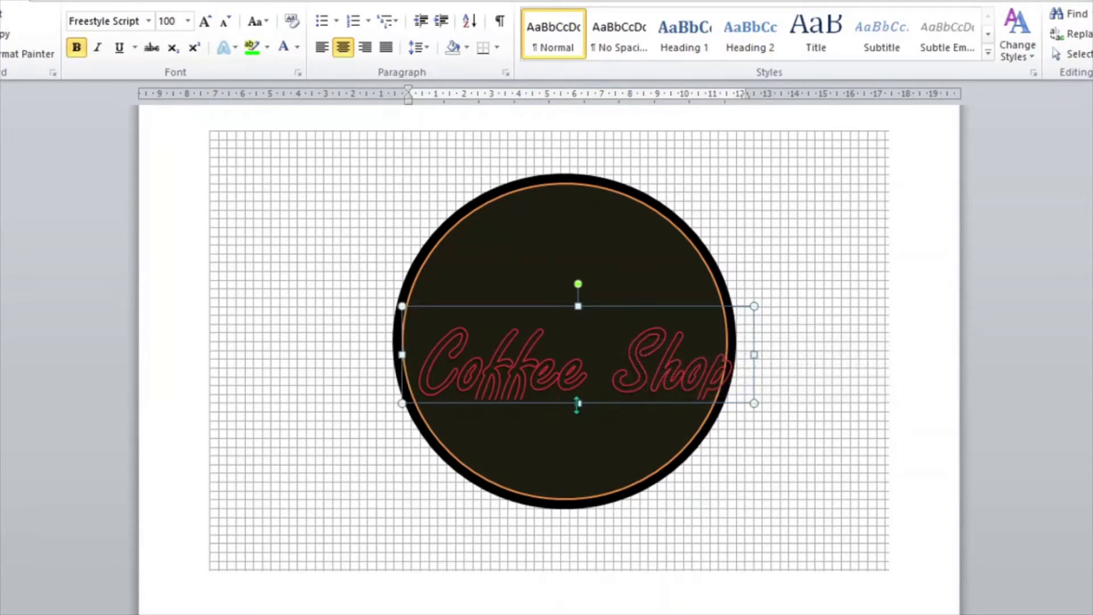
drag(578, 404, 579, 425)
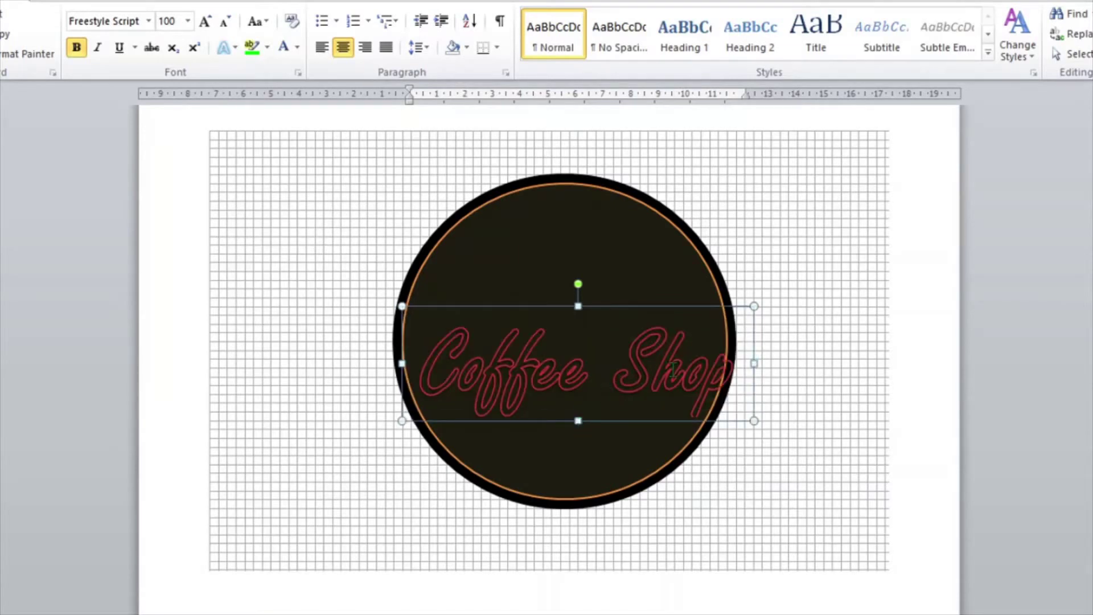
drag(741, 373, 477, 356)
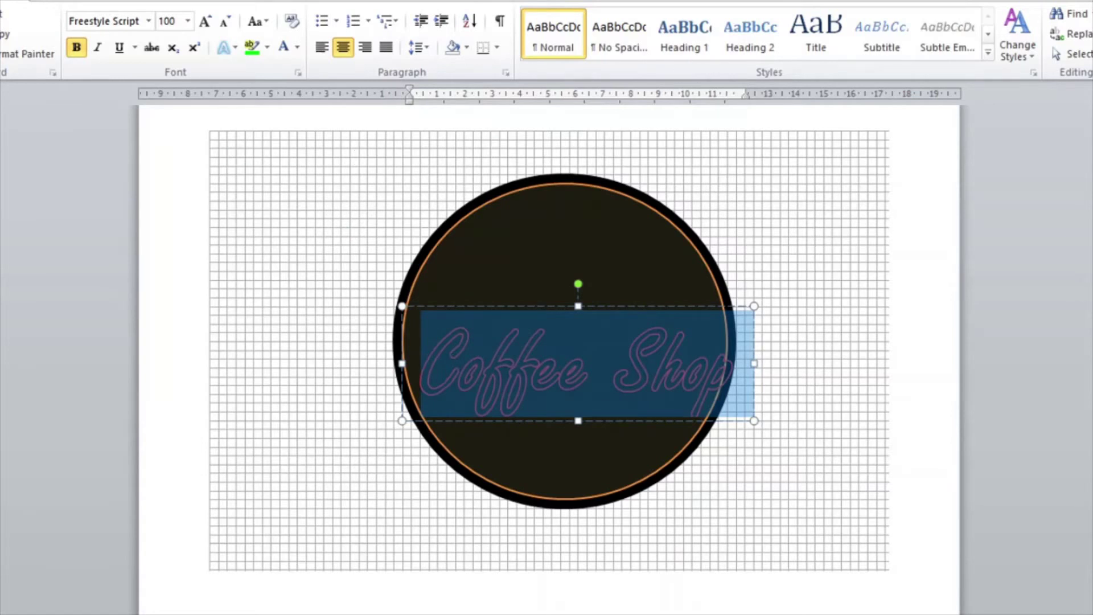
- Give the Coffee Shop letters a white text fill and a dark orange text outline
click(460, 1)
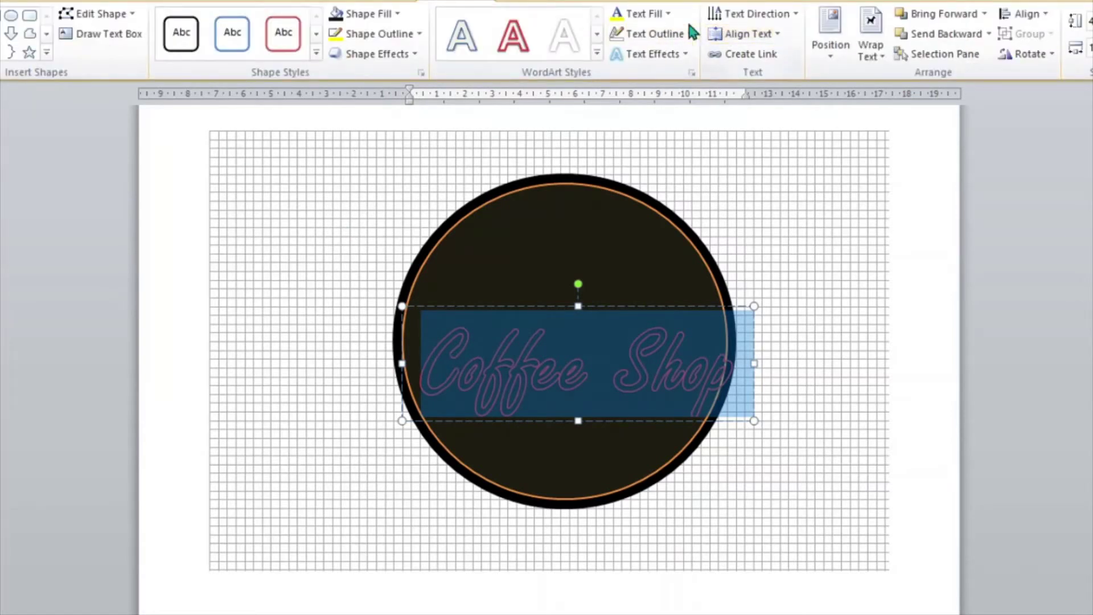
click(668, 12)
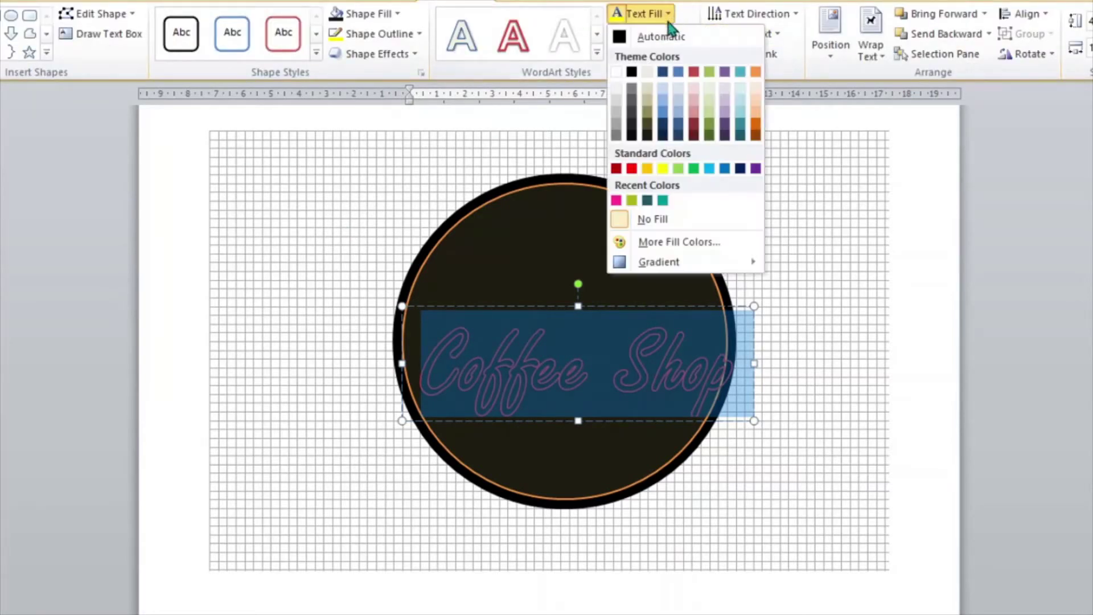
click(617, 76)
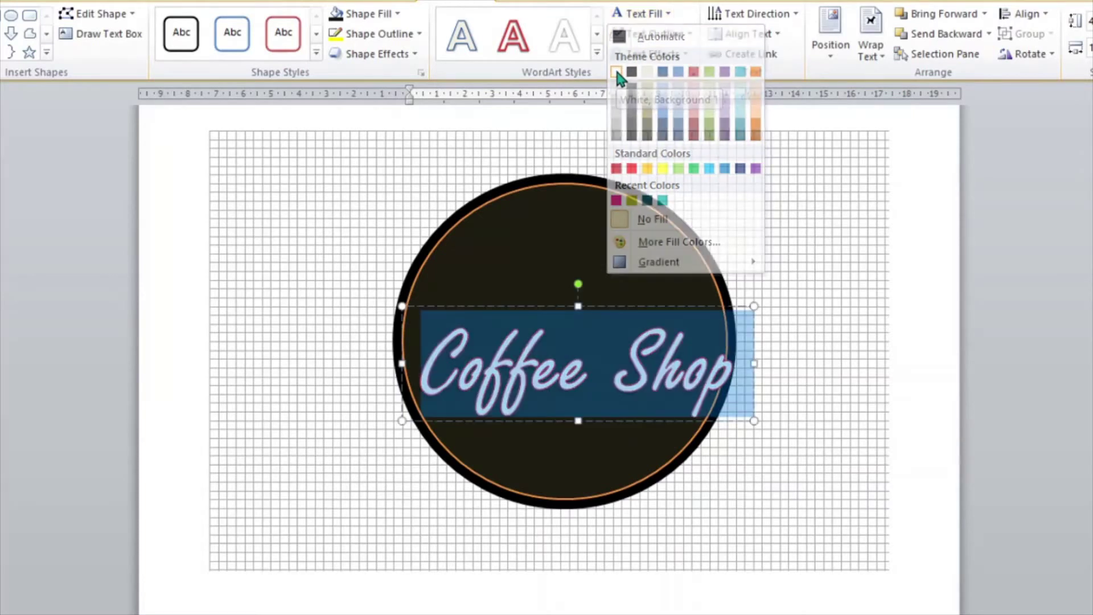
click(688, 35)
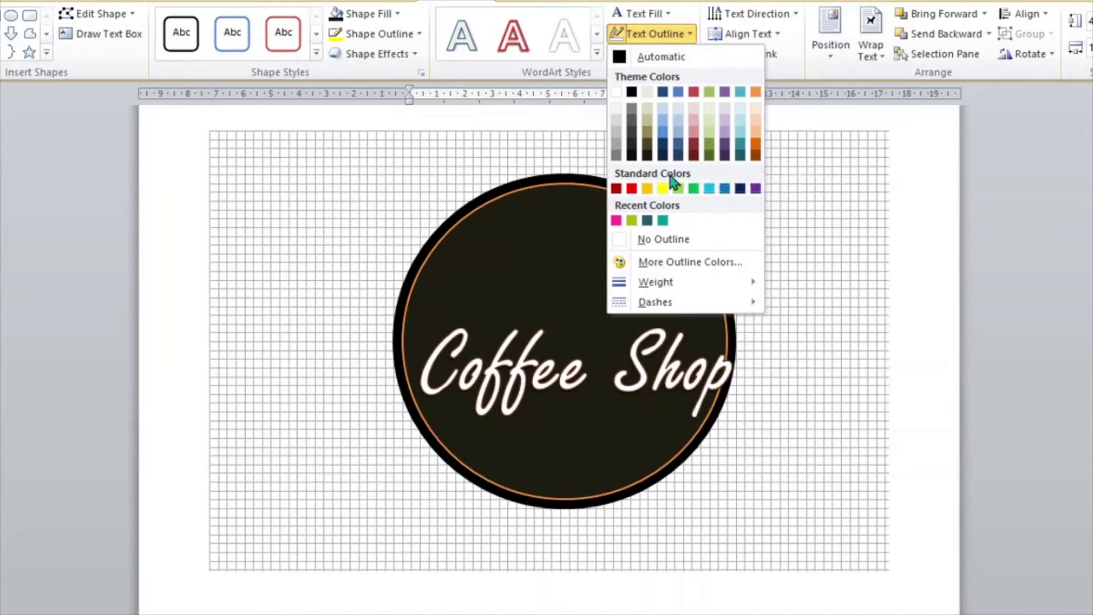
click(631, 189)
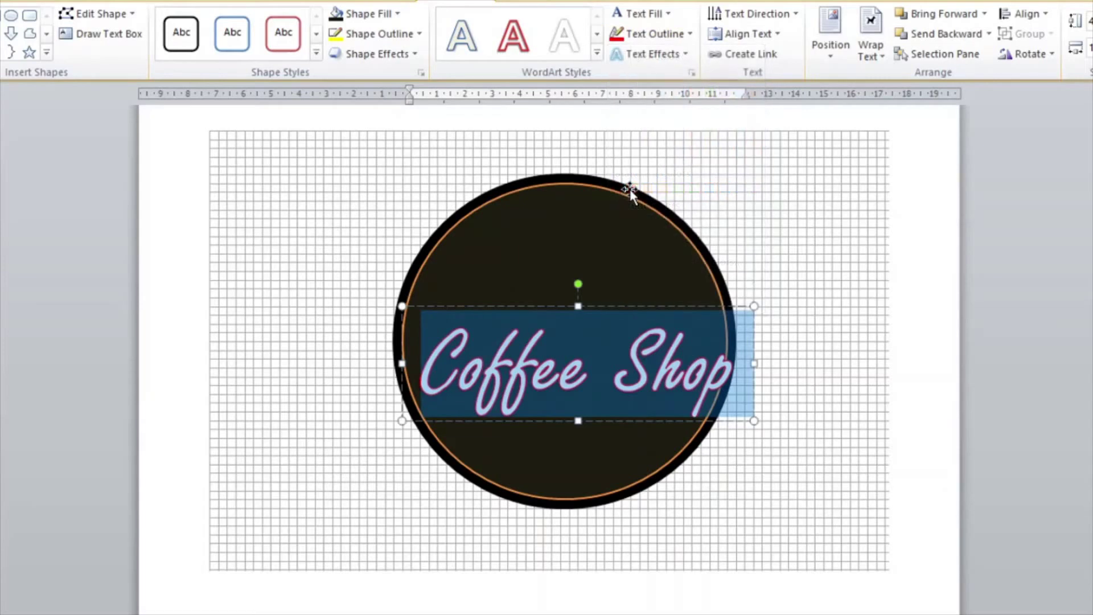
click(688, 34)
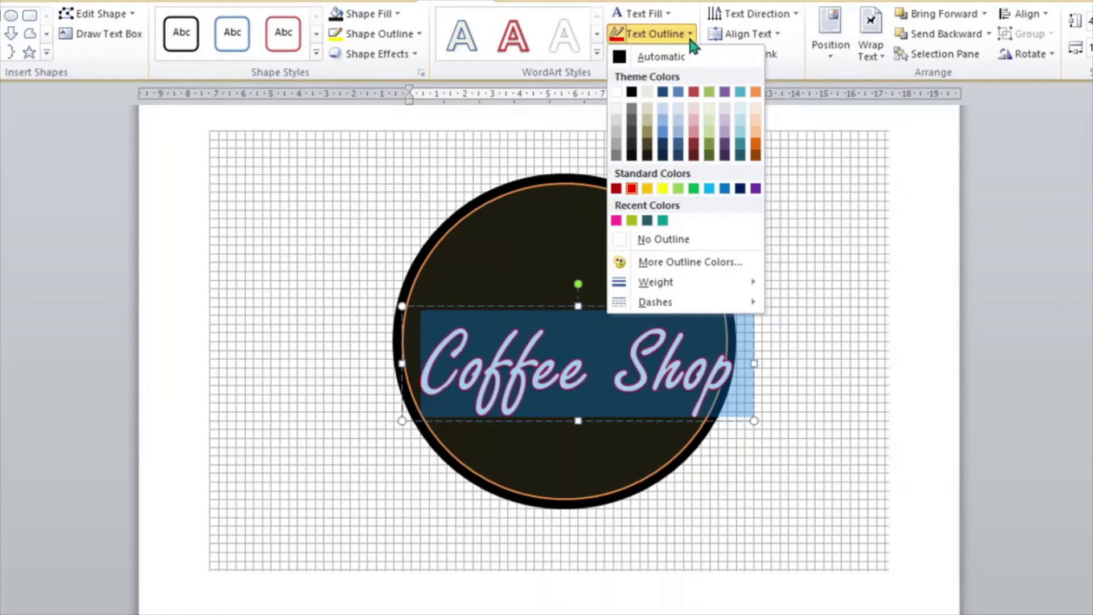
click(760, 162)
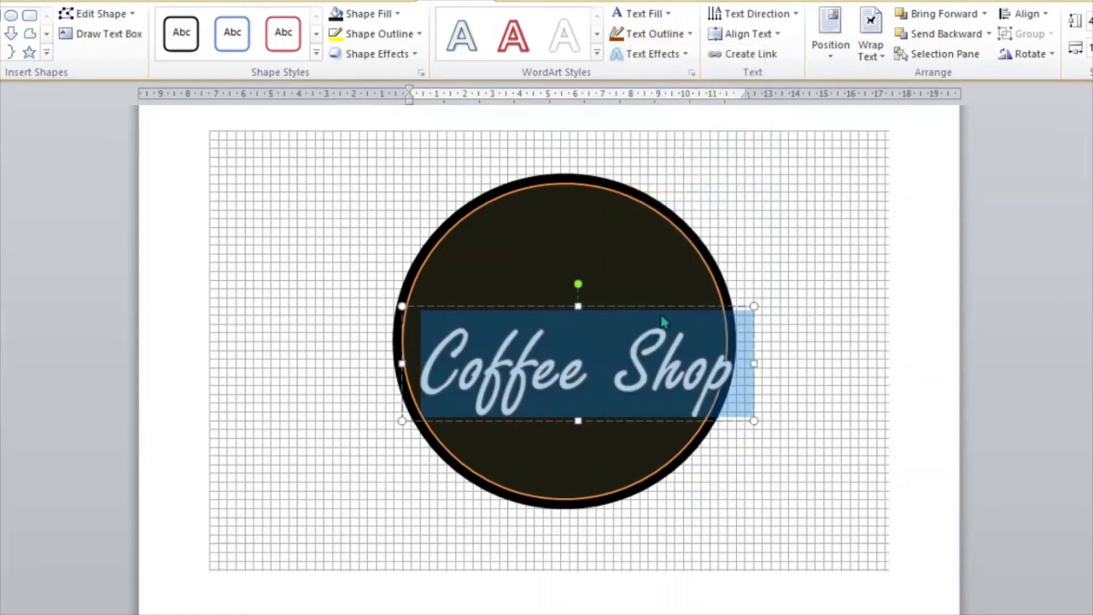
- Nudge the Coffee Shop text box up and left to centre it on the disc
click(630, 300)
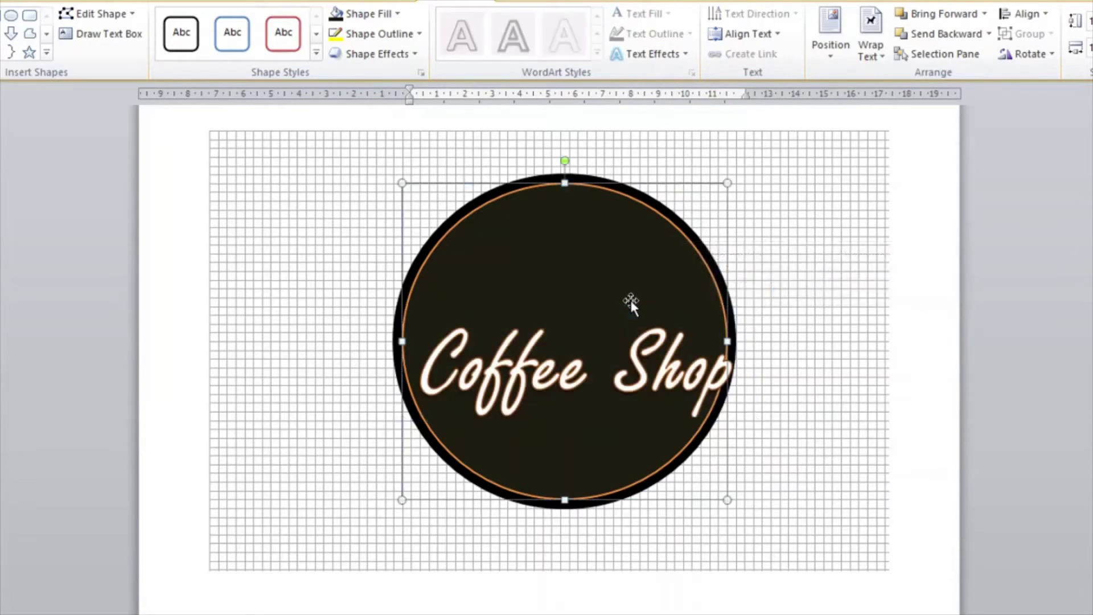
click(616, 364)
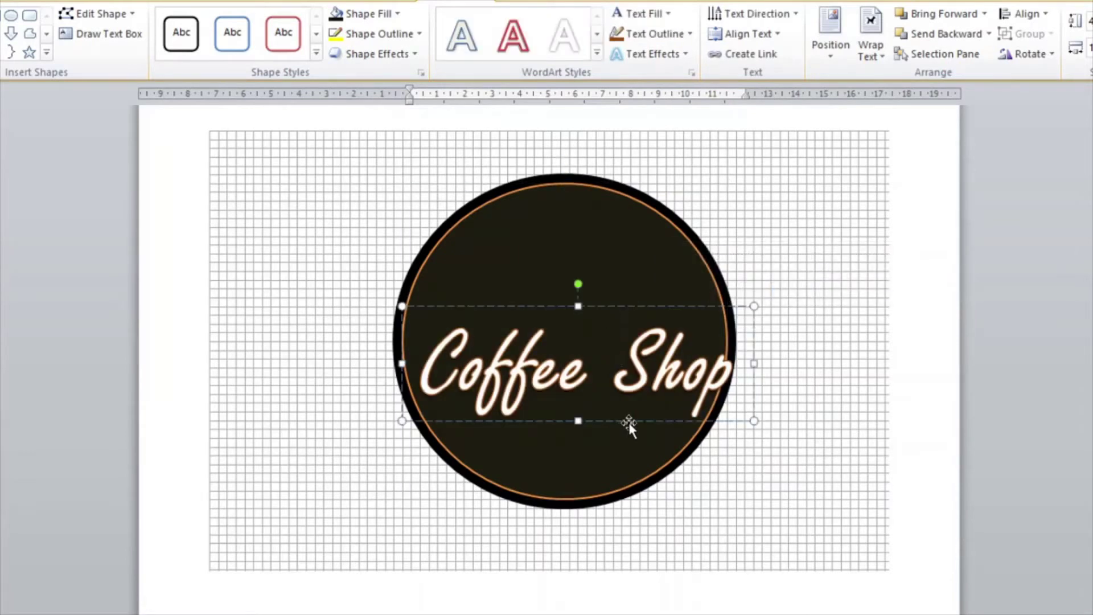
drag(629, 424, 618, 414)
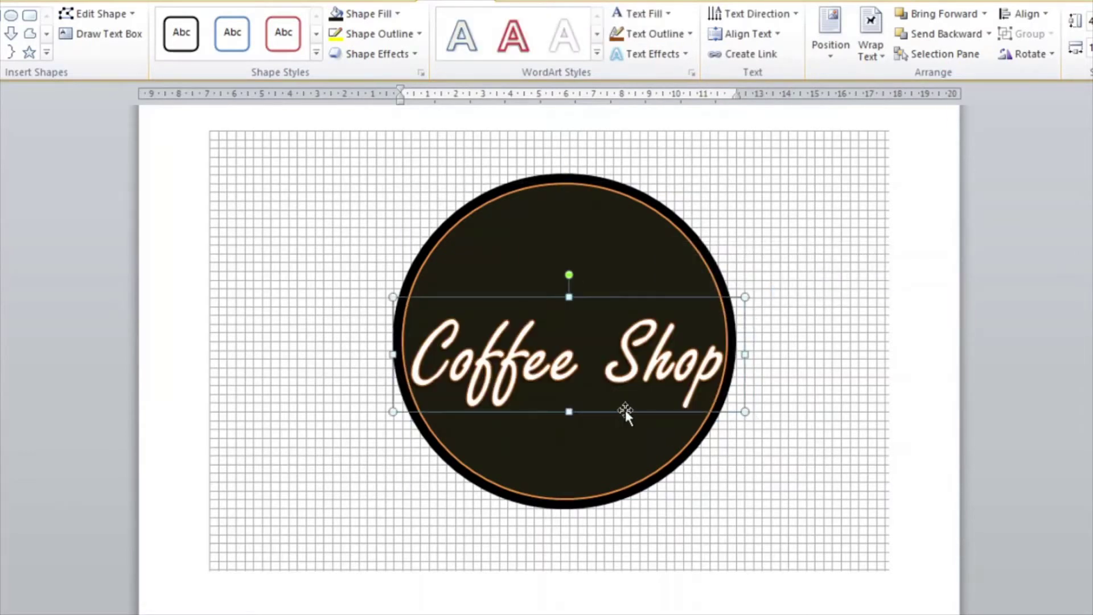
drag(625, 410, 621, 409)
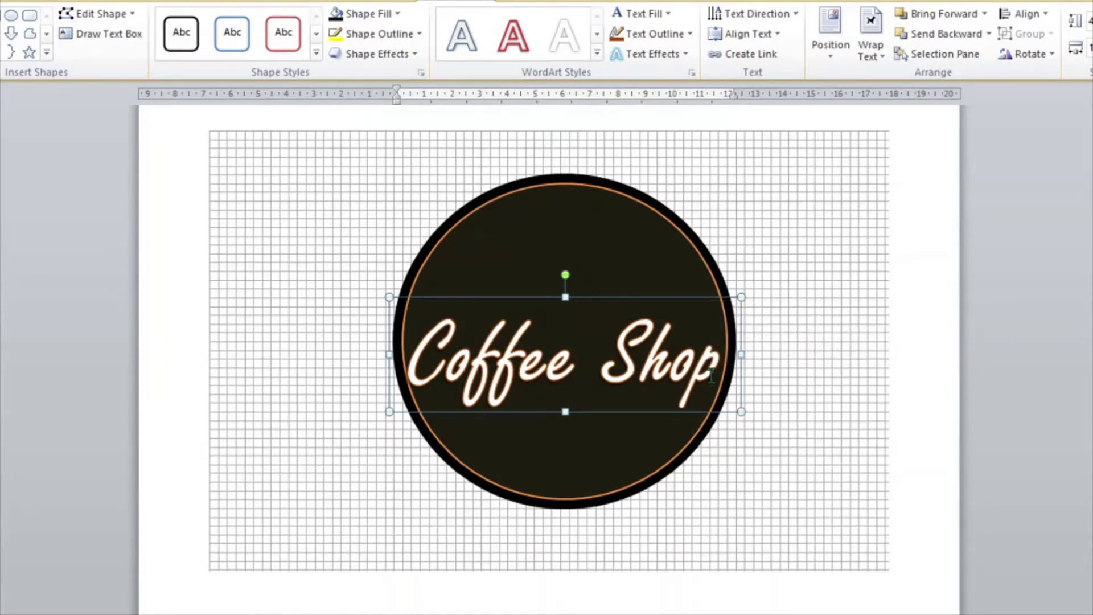
drag(718, 373, 533, 370)
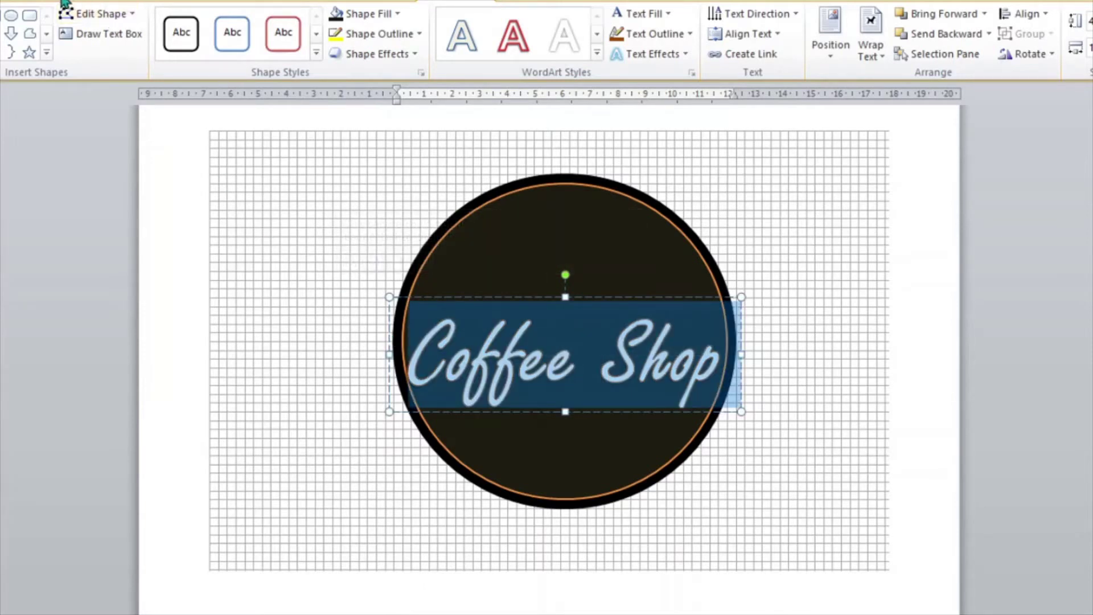
- Switch the text to Edwardian Script and widen and centre its box over the circle
click(14, 2)
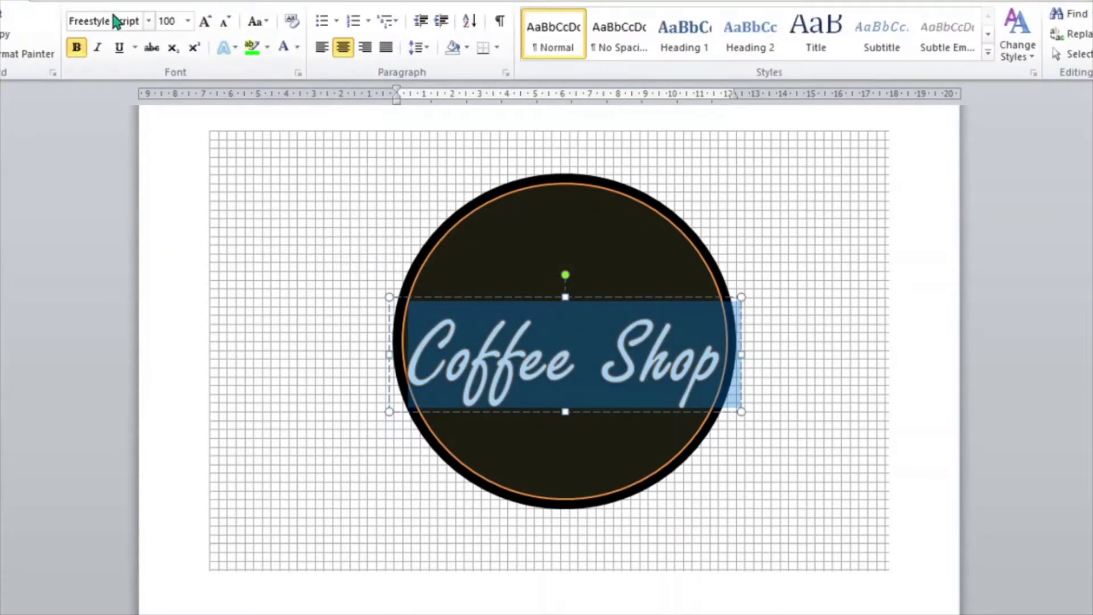
click(148, 21)
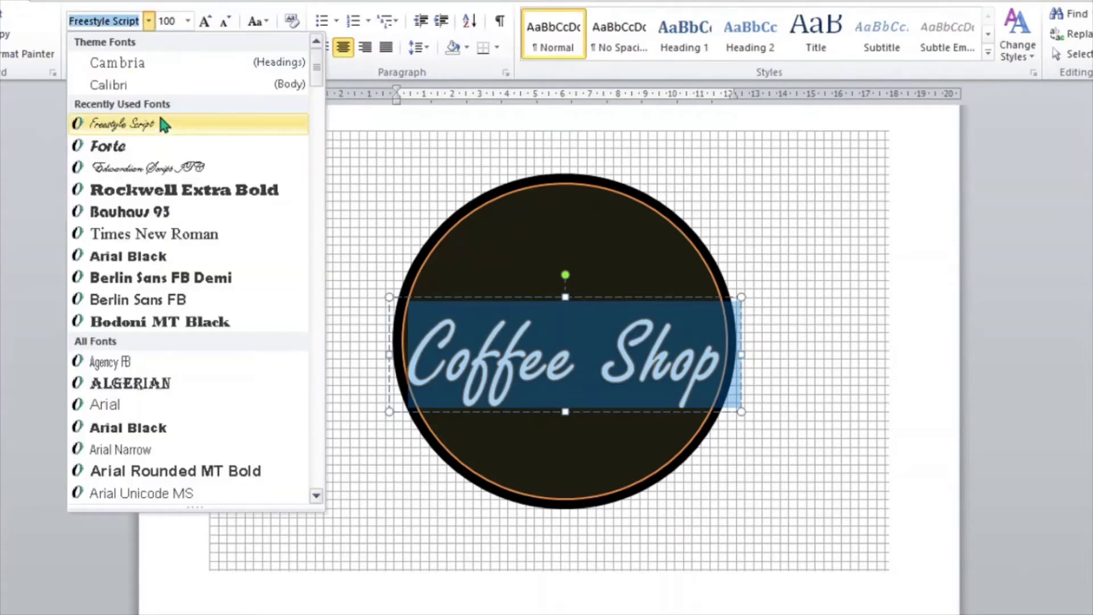
click(162, 168)
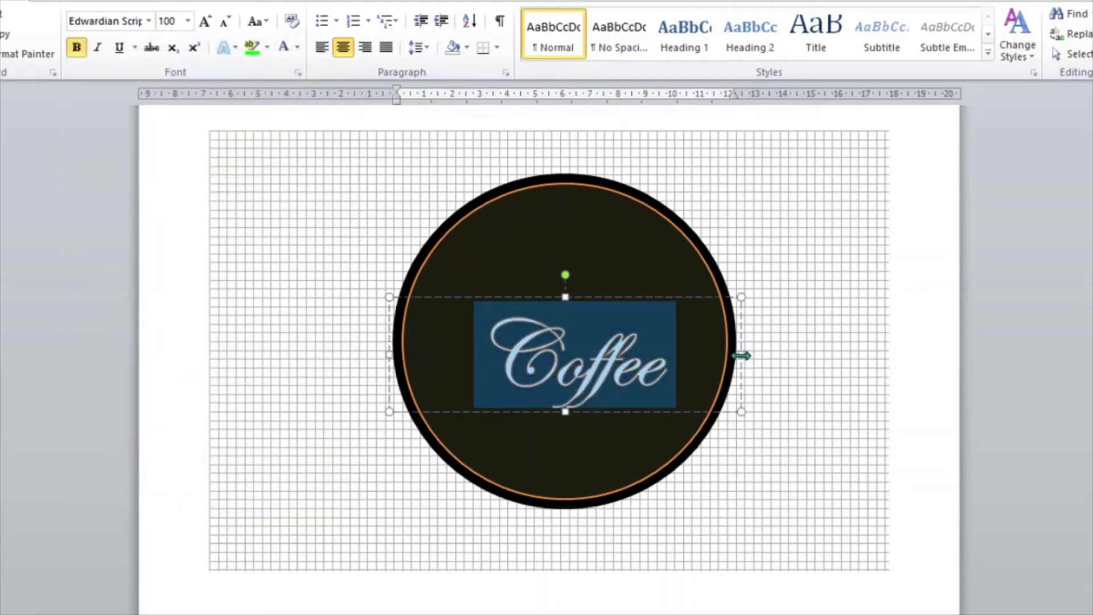
drag(742, 354, 827, 353)
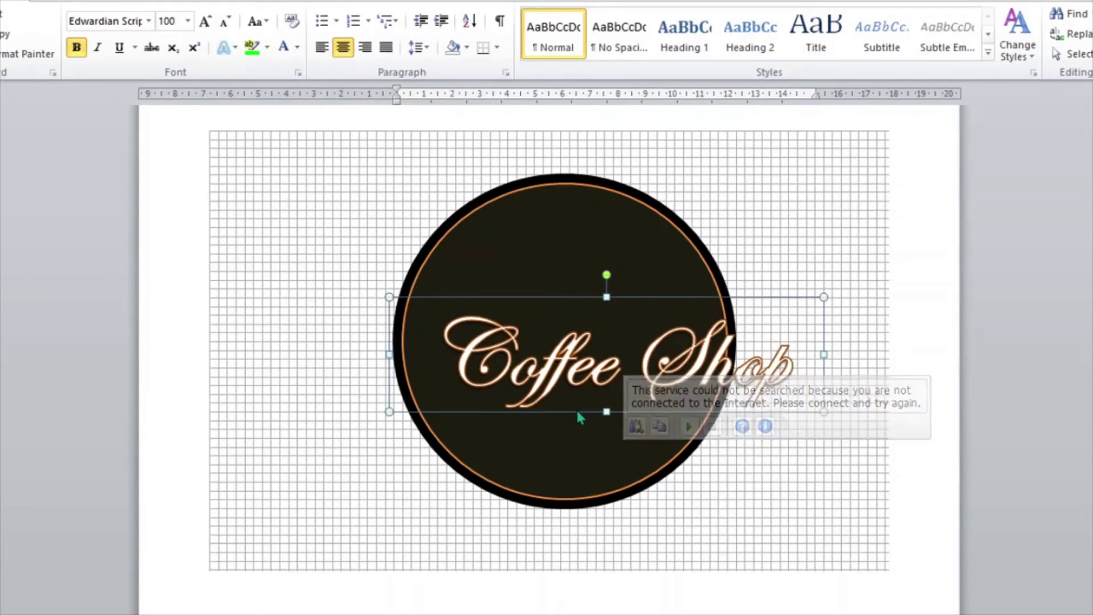
drag(577, 413, 537, 410)
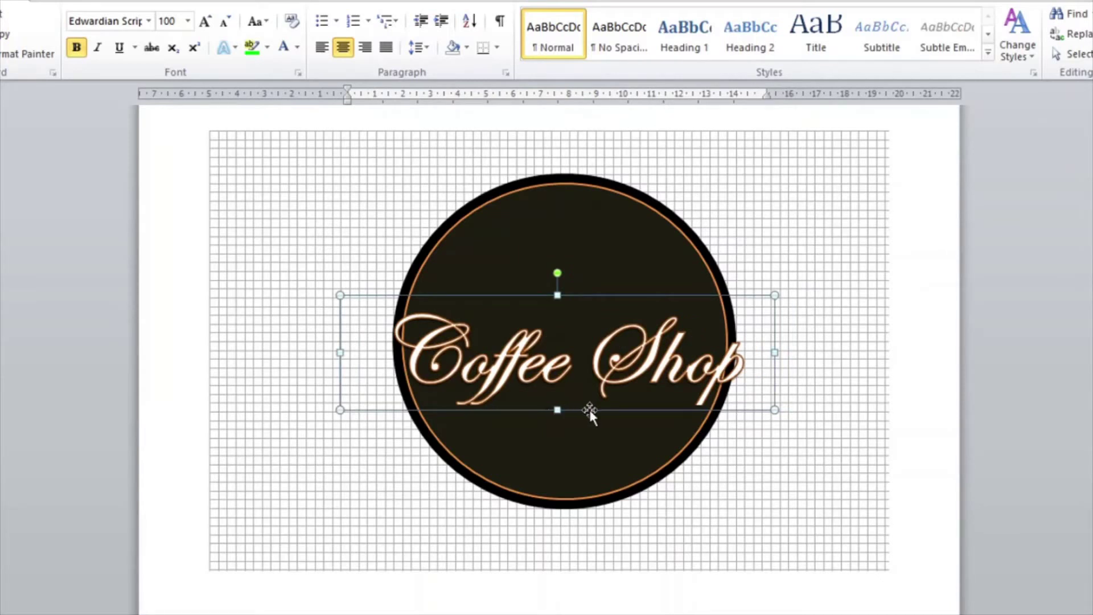
drag(588, 410, 584, 412)
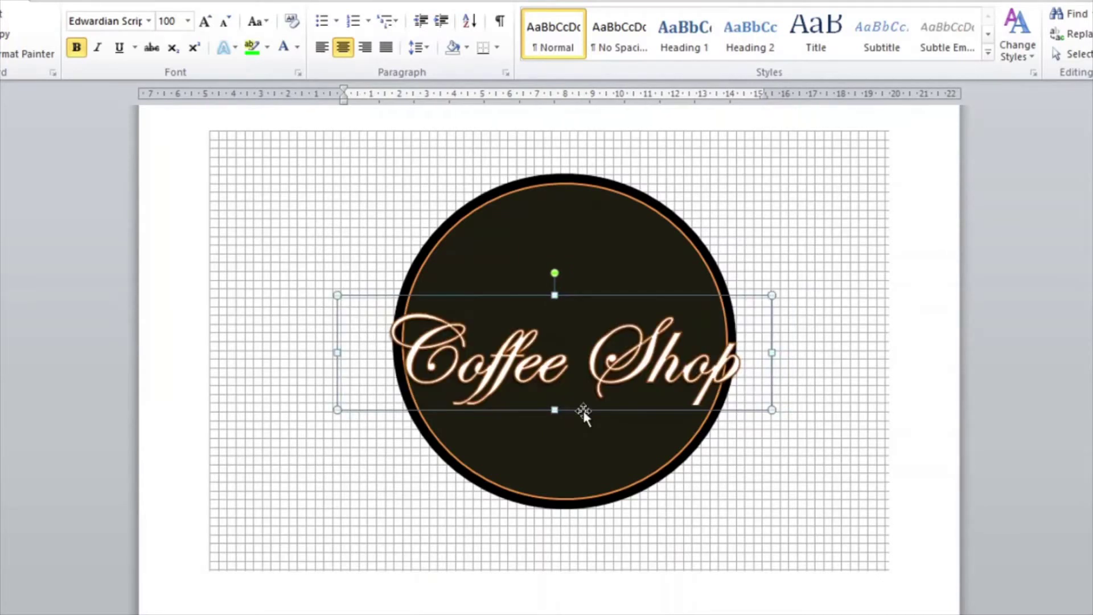
- Nudge the circle down, raise the title slightly and tilt it a little counter-clockwise
click(597, 416)
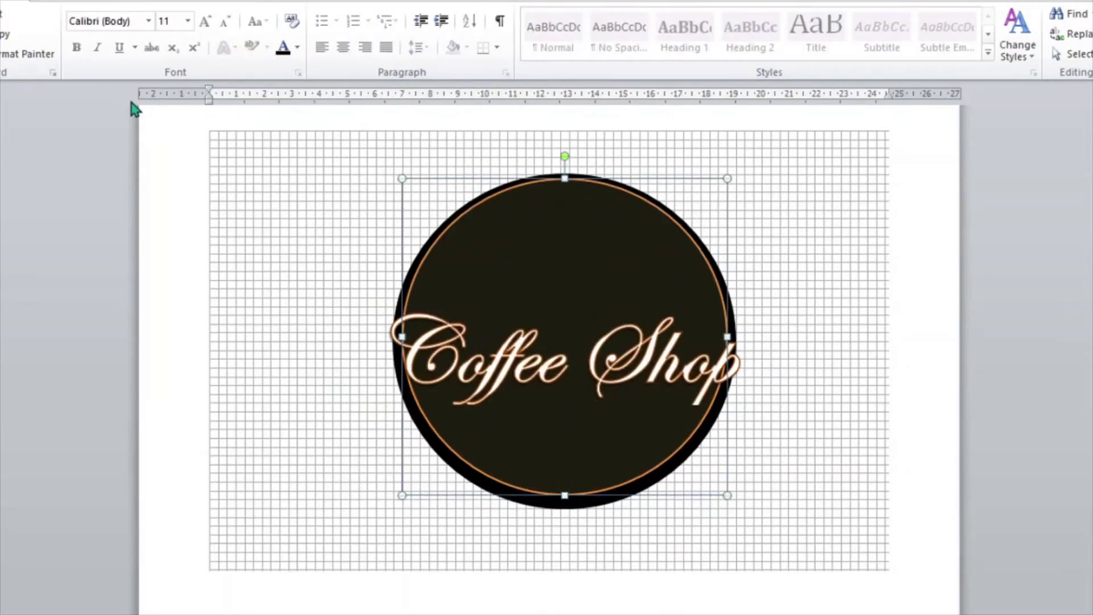
key(Down)
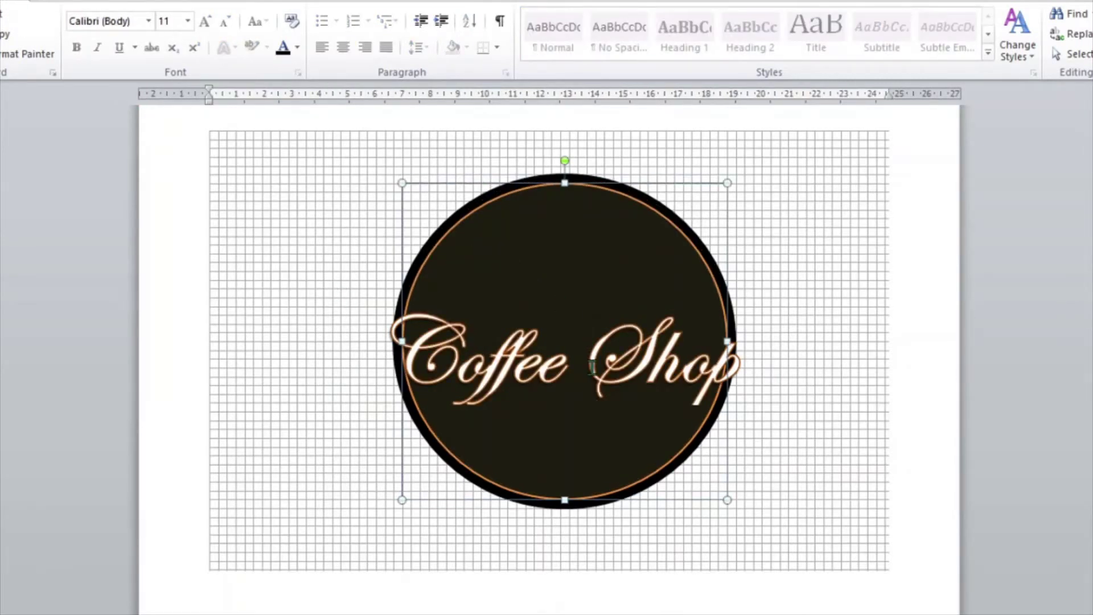
click(592, 365)
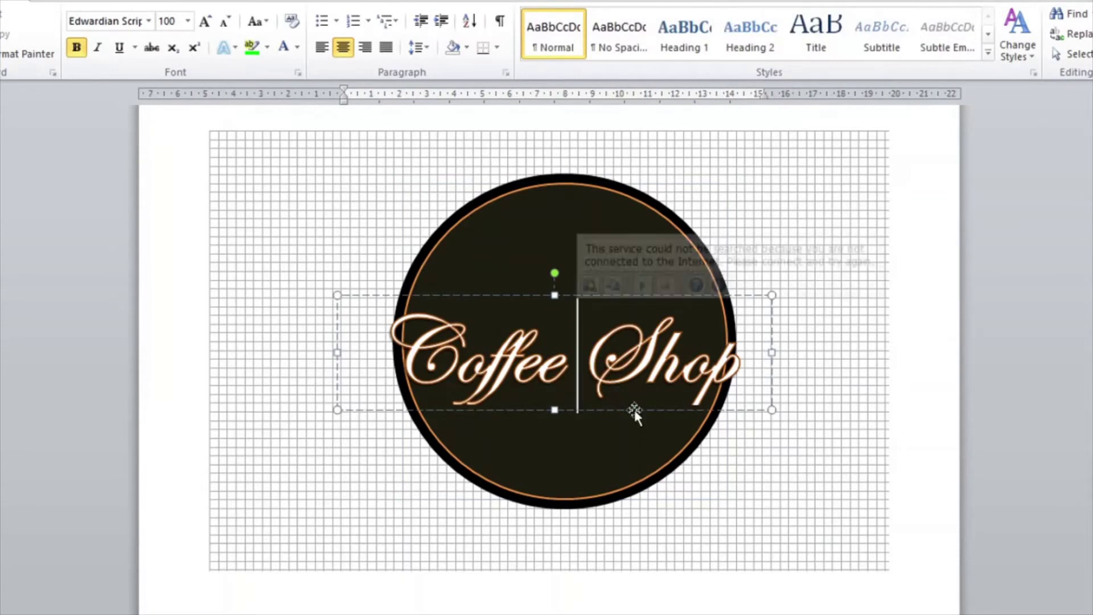
click(634, 411)
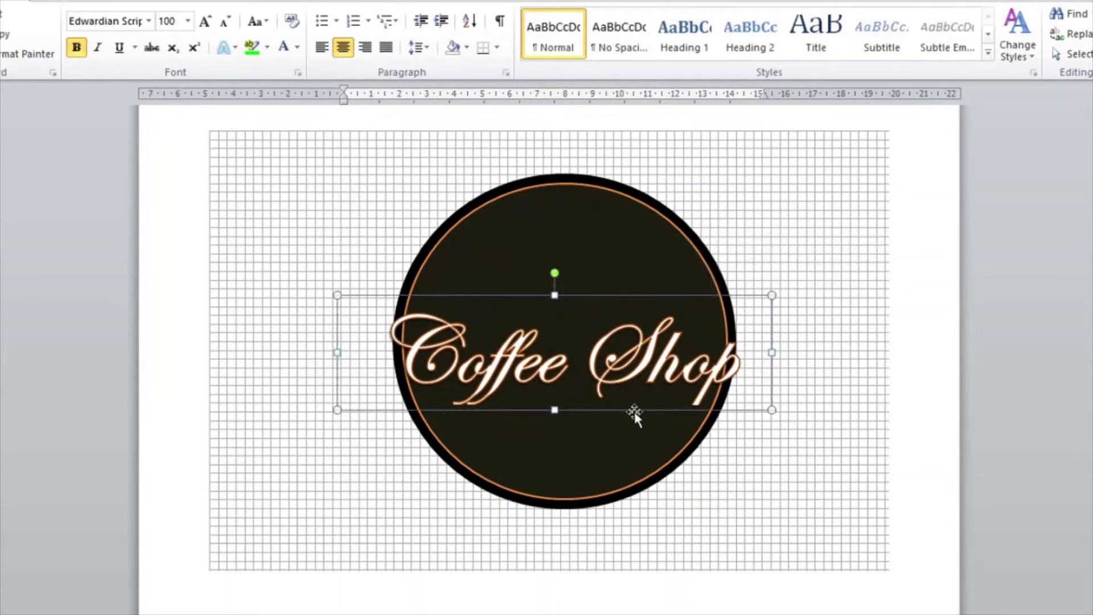
drag(635, 411, 634, 408)
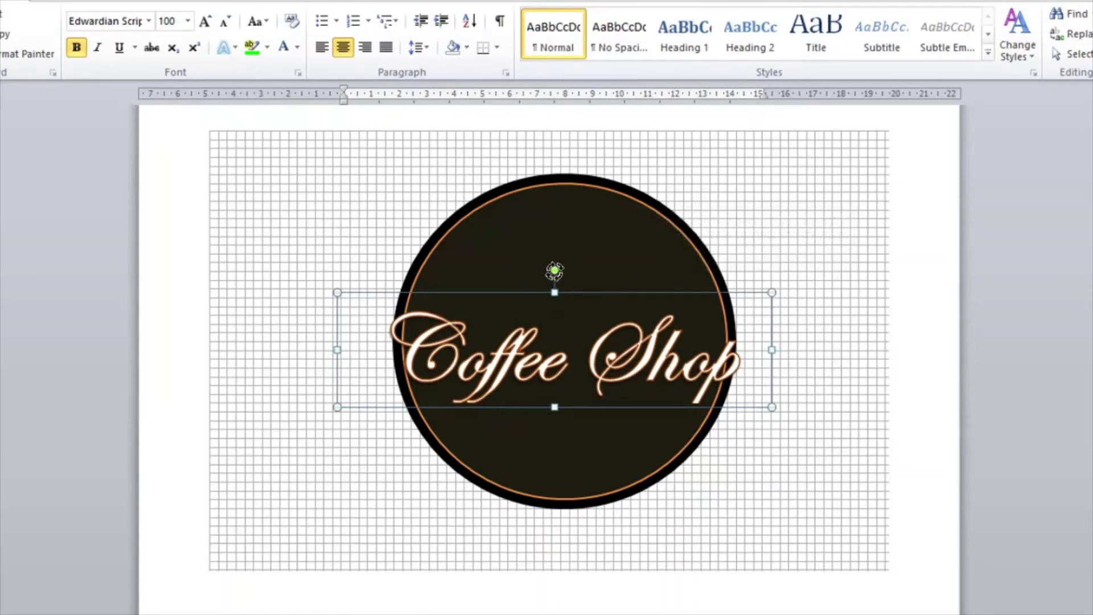
drag(554, 271, 548, 274)
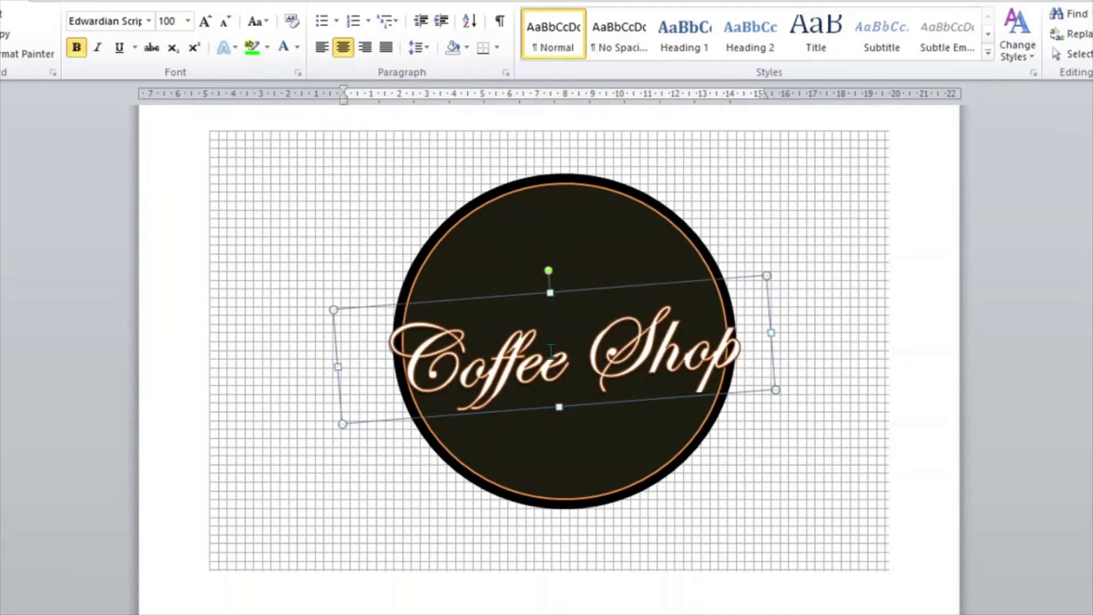
- Insert the coffee-312521_640 picture and shrink it toward the disc's upper left
click(561, 449)
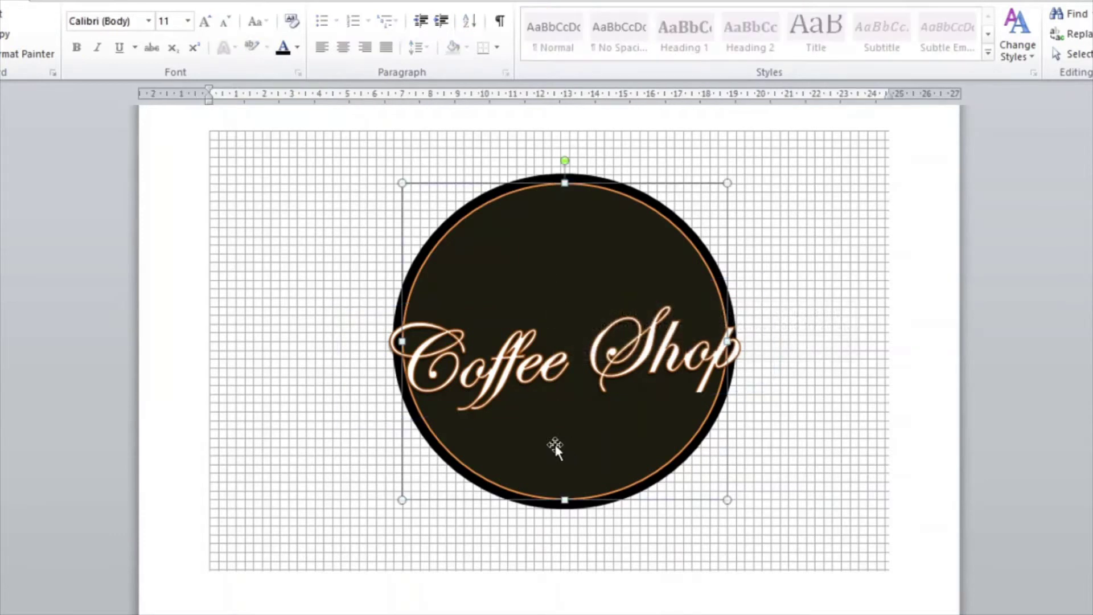
click(226, 261)
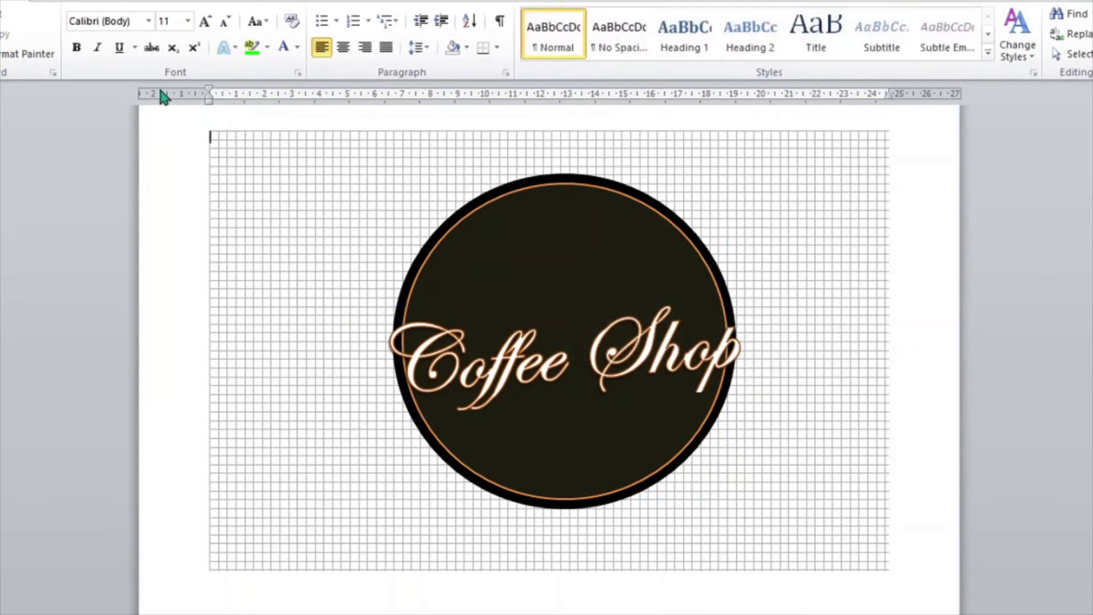
click(61, 3)
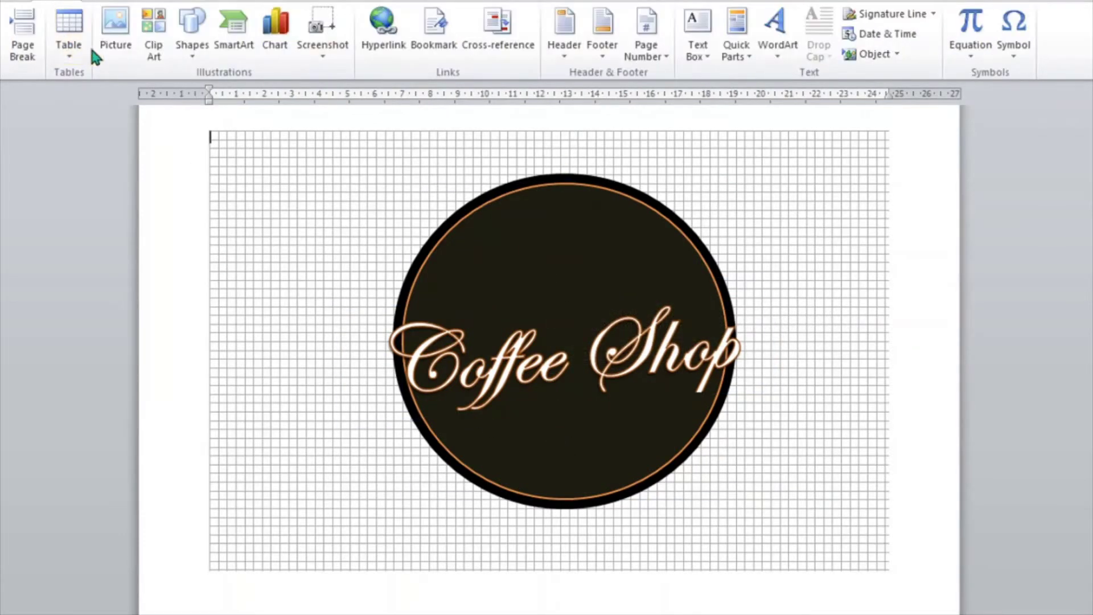
click(111, 51)
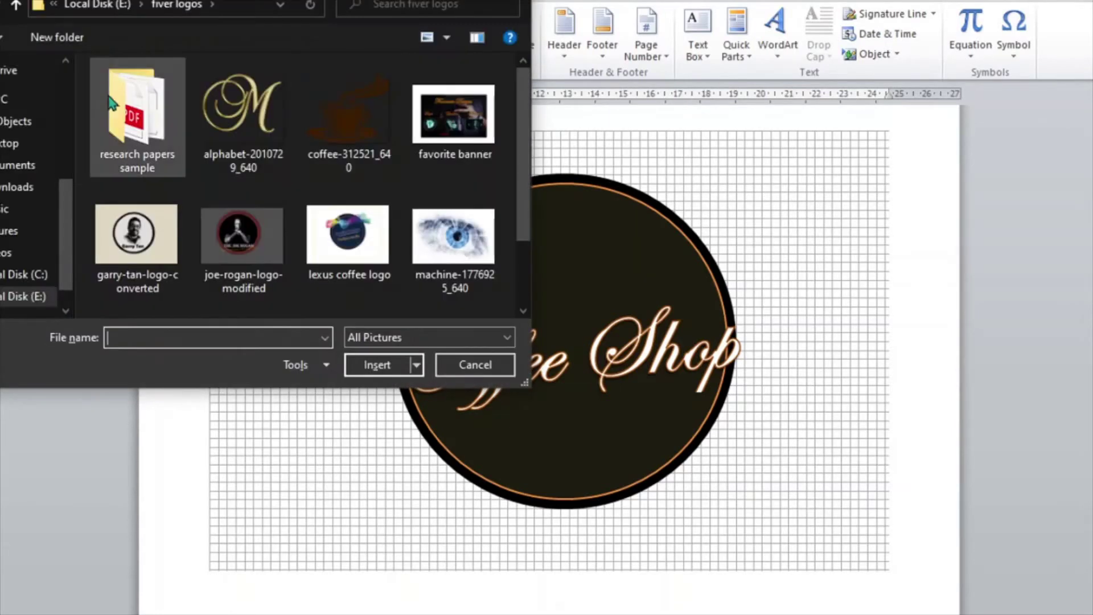
click(351, 139)
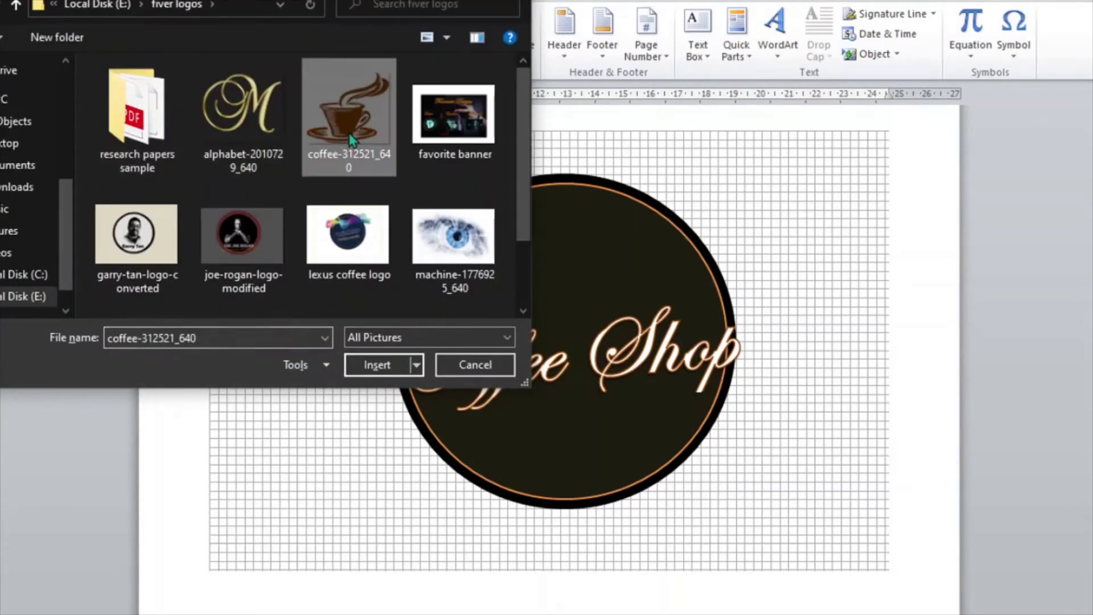
click(377, 364)
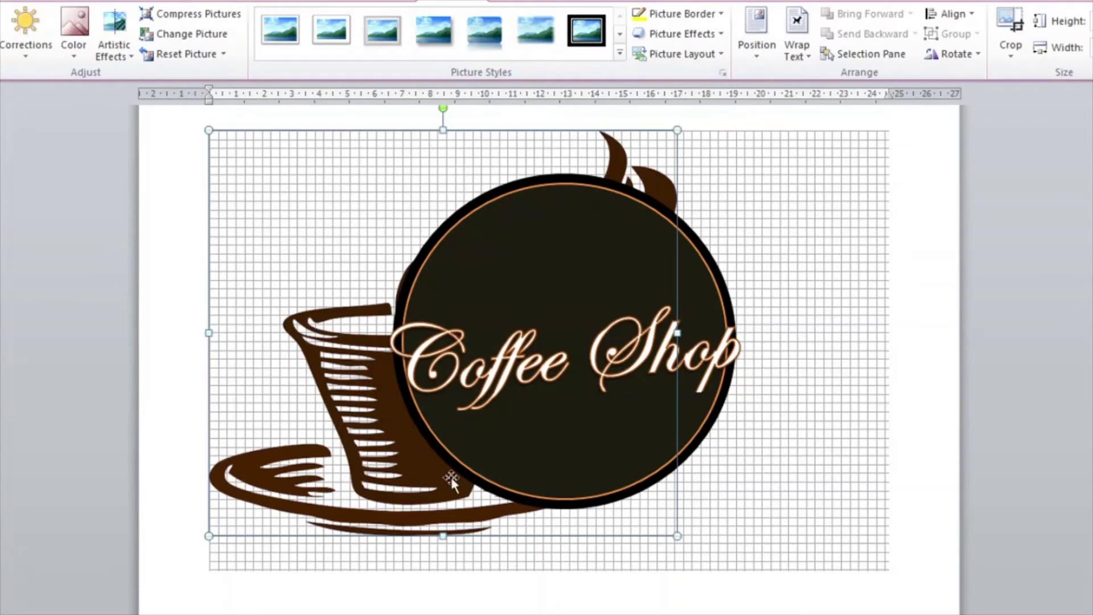
mouse_move(677, 535)
mouse_down()
mouse_move(465, 381)
mouse_move(453, 342)
mouse_up()
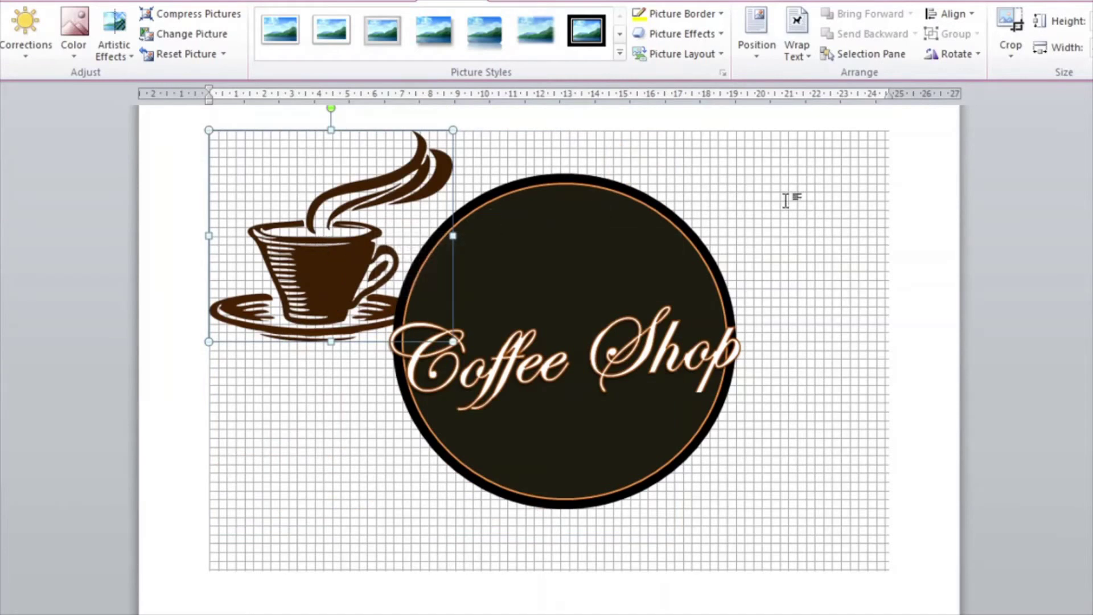
- Set the cup picture to float freely and drag it onto the top of the circle
click(791, 65)
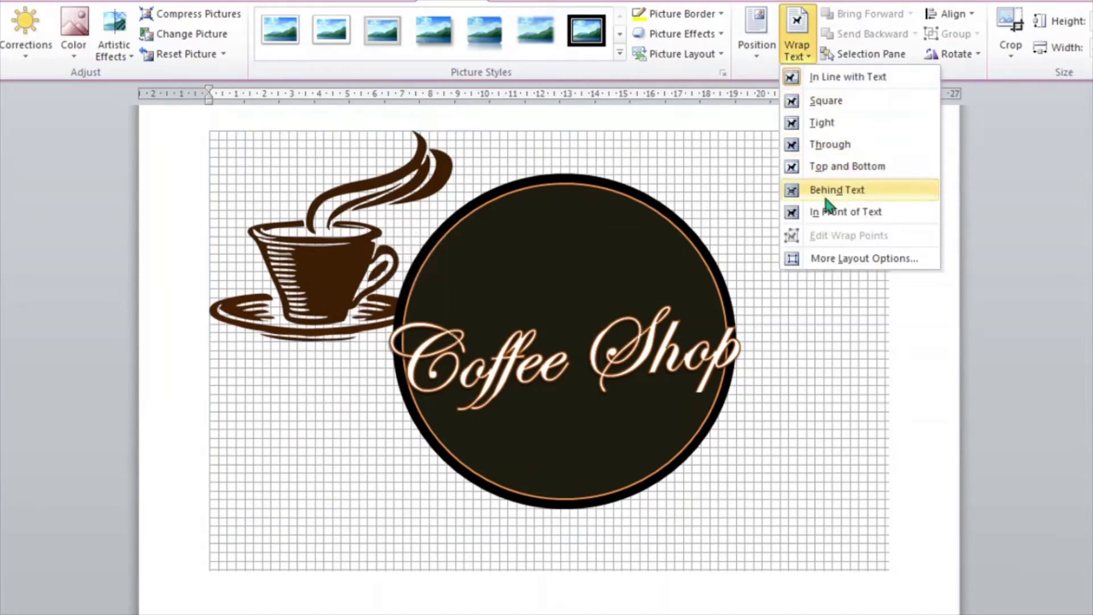
click(828, 207)
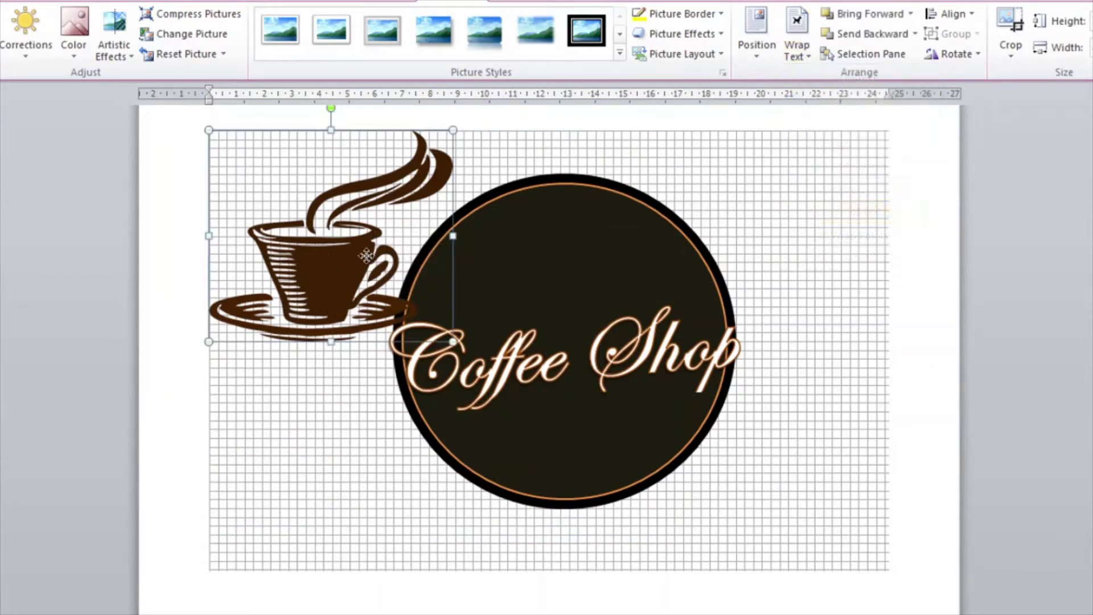
drag(367, 256, 565, 250)
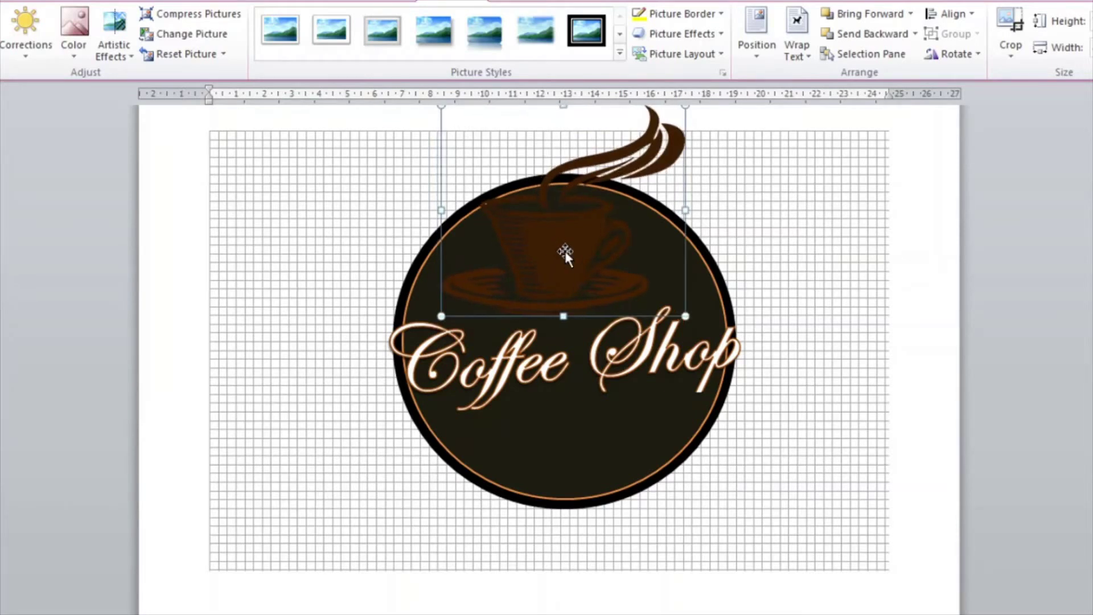
scroll(930, 293, up, 1)
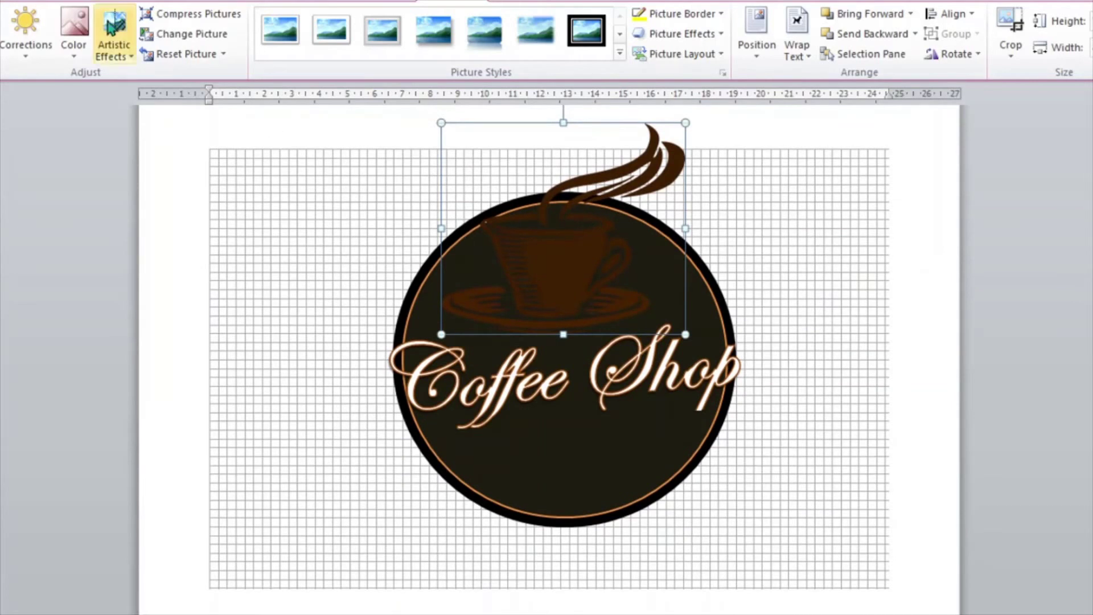
- Try Remove Background on the cup picture, then discard all changes to keep it intact
click(5, 29)
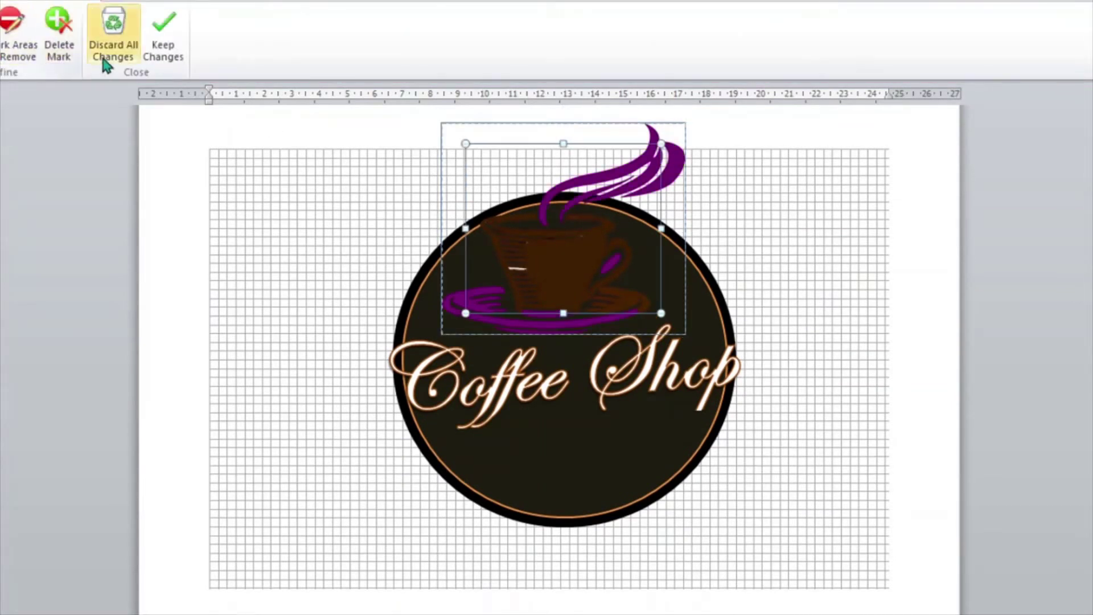
click(164, 52)
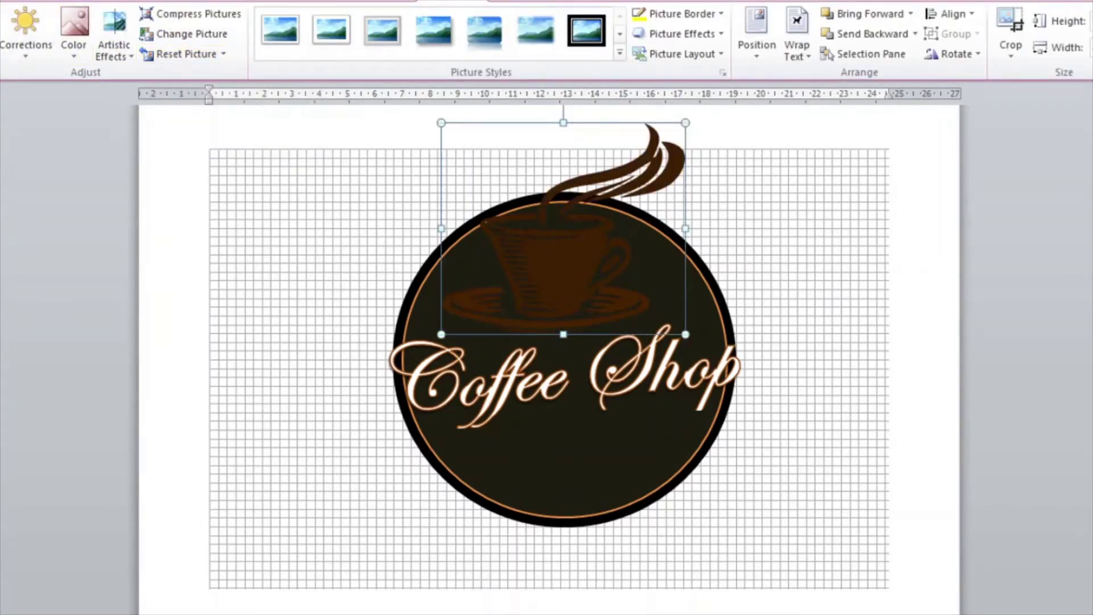
click(75, 48)
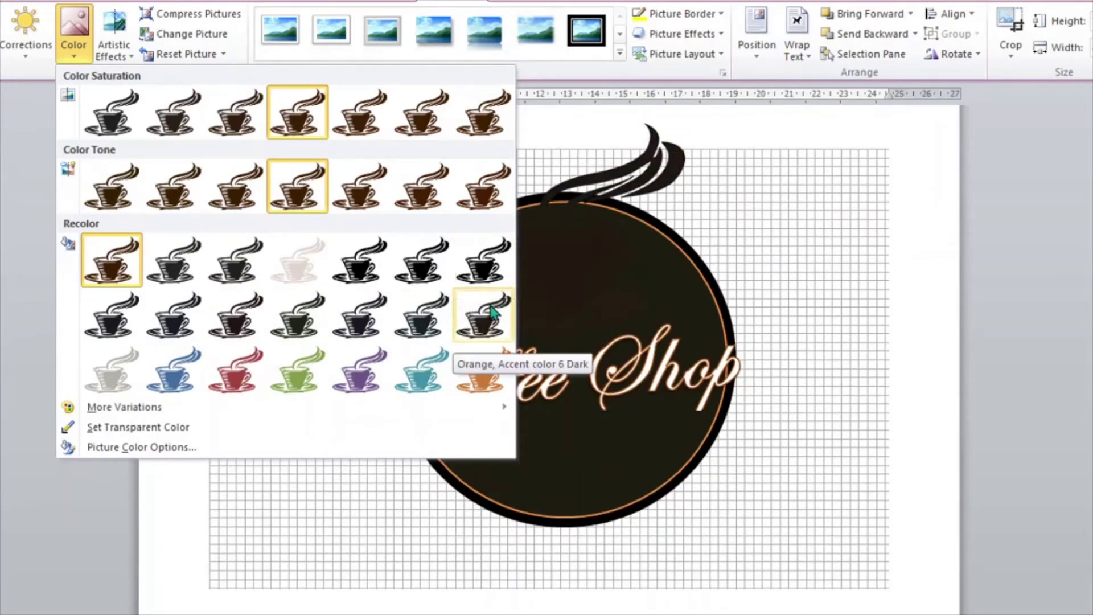
- Recolour the cup with Orange, Accent color 6 Dark, then swap to another dark recolour swatch
click(490, 308)
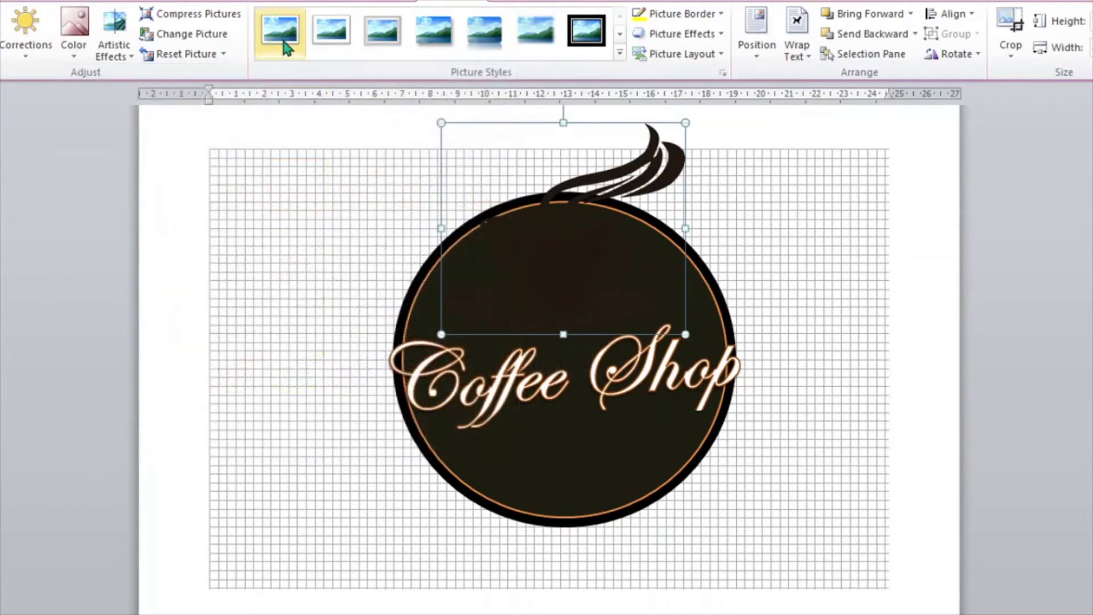
click(77, 49)
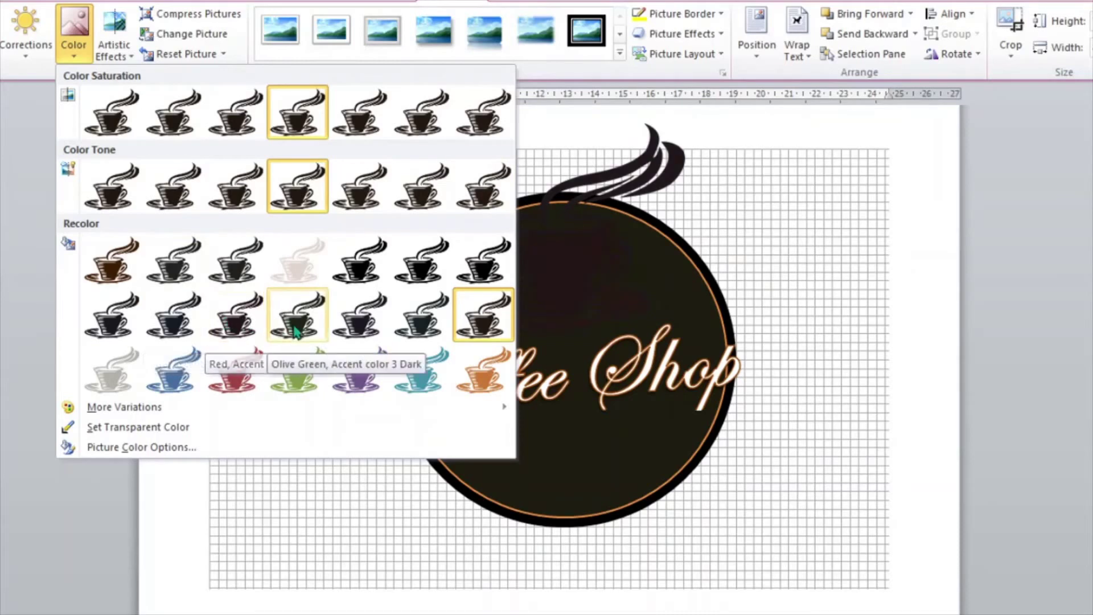
click(480, 333)
click(112, 56)
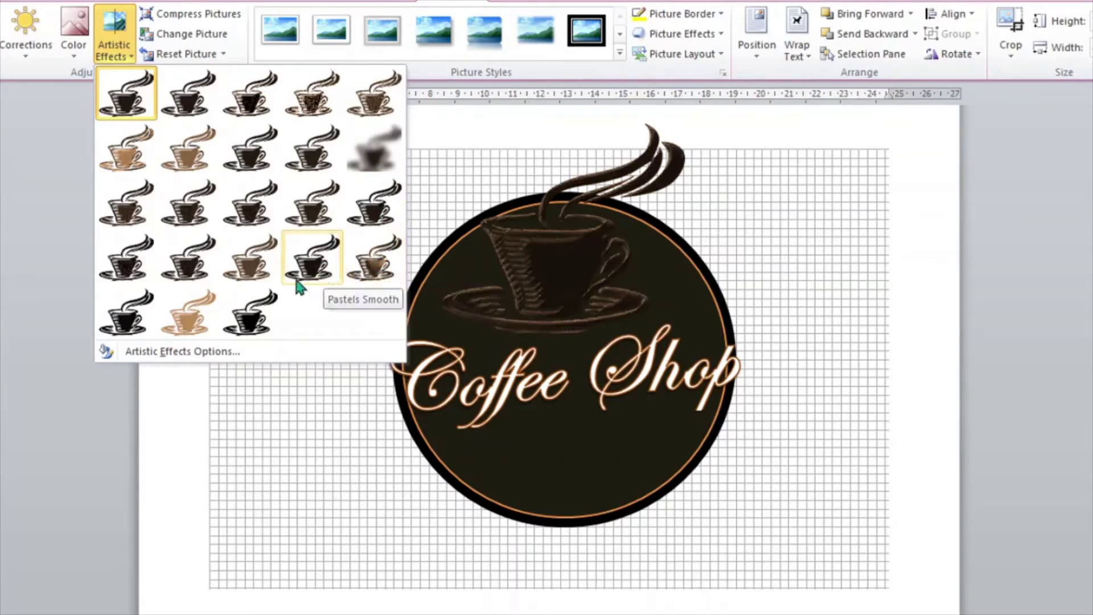
- Apply the Glow Edges artistic effect to the cup and nudge it slightly right
click(261, 315)
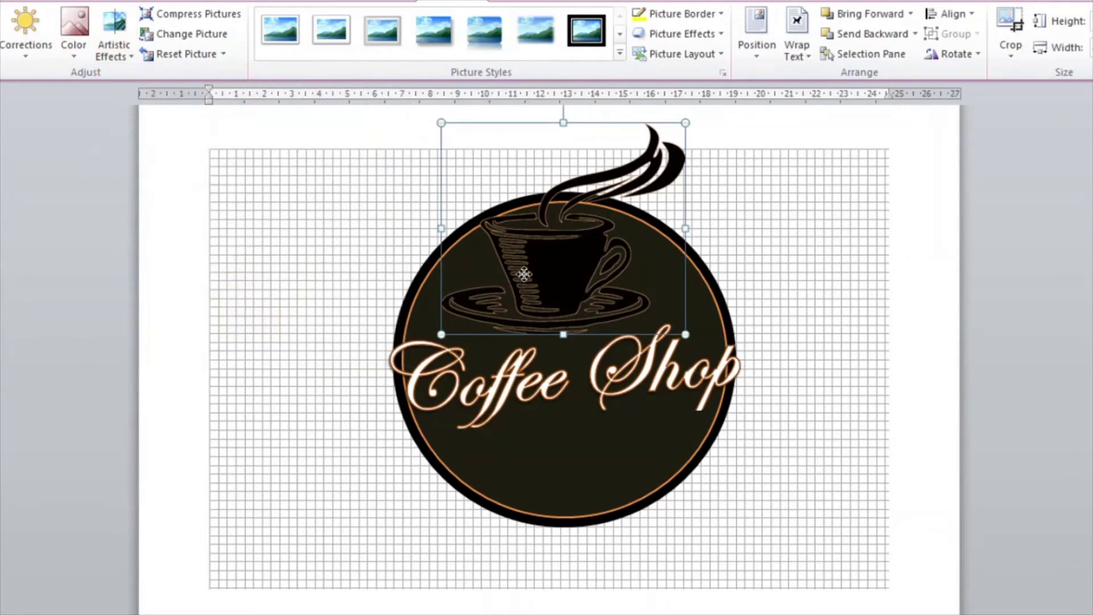
drag(524, 274, 536, 275)
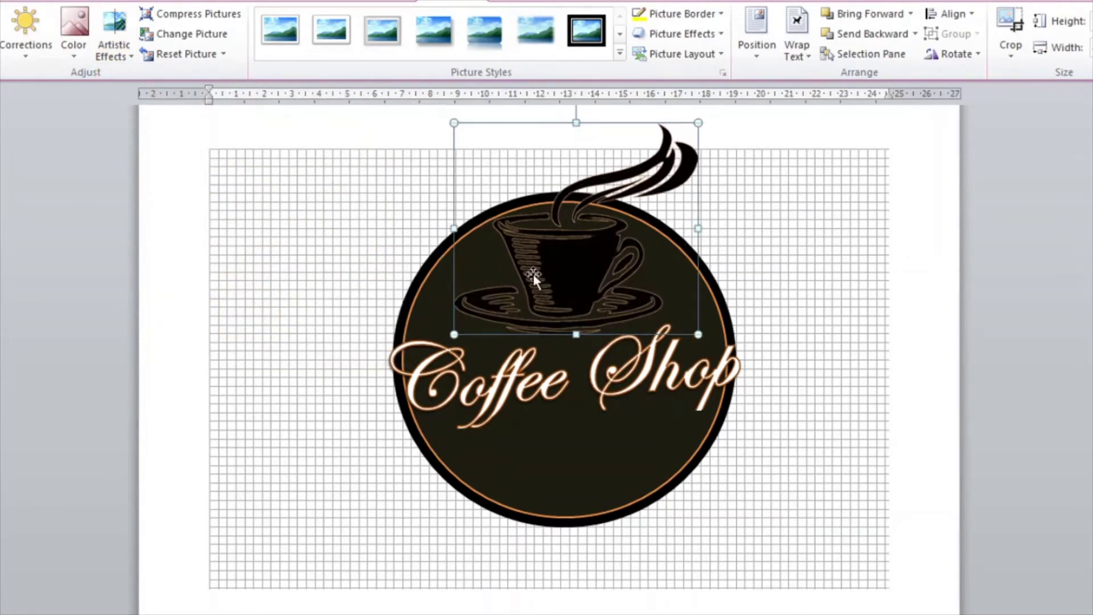
click(296, 262)
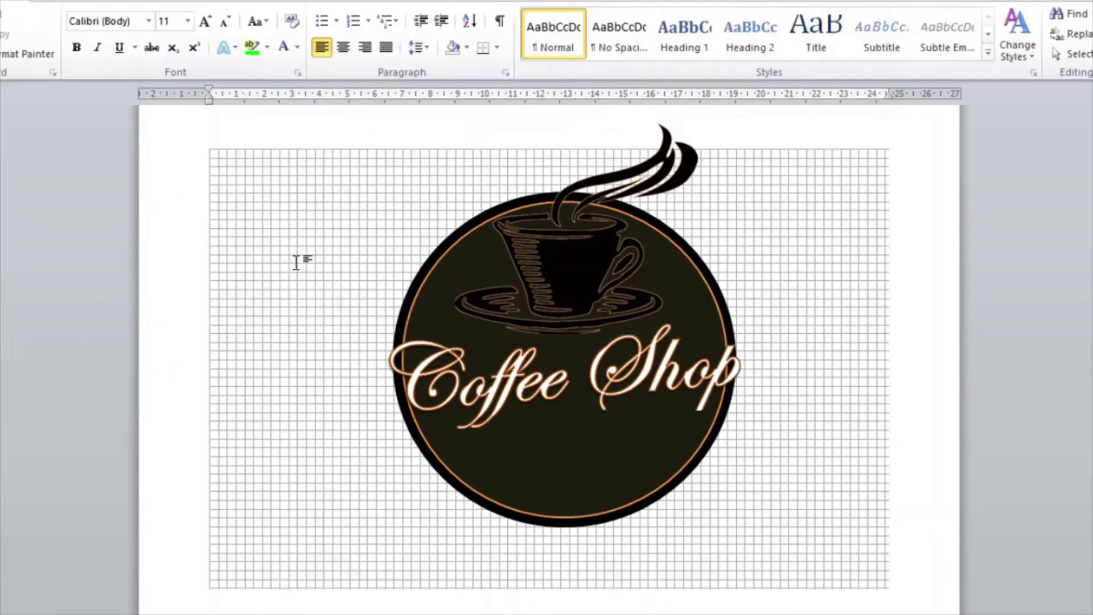
click(556, 288)
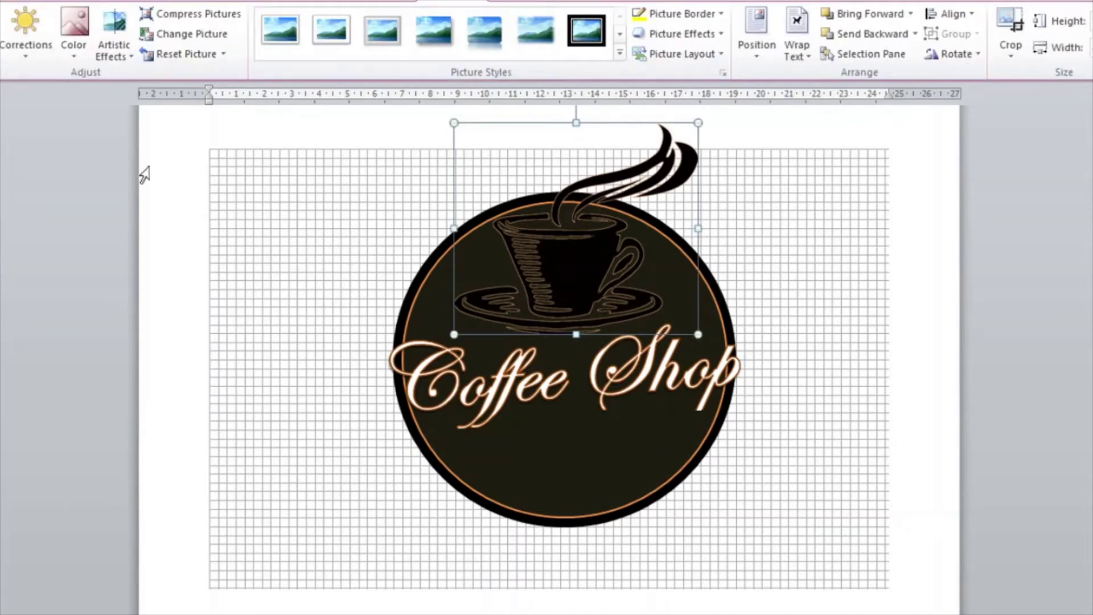
- Give the cup graphic the Drop Shadow Rectangle picture style
click(435, 50)
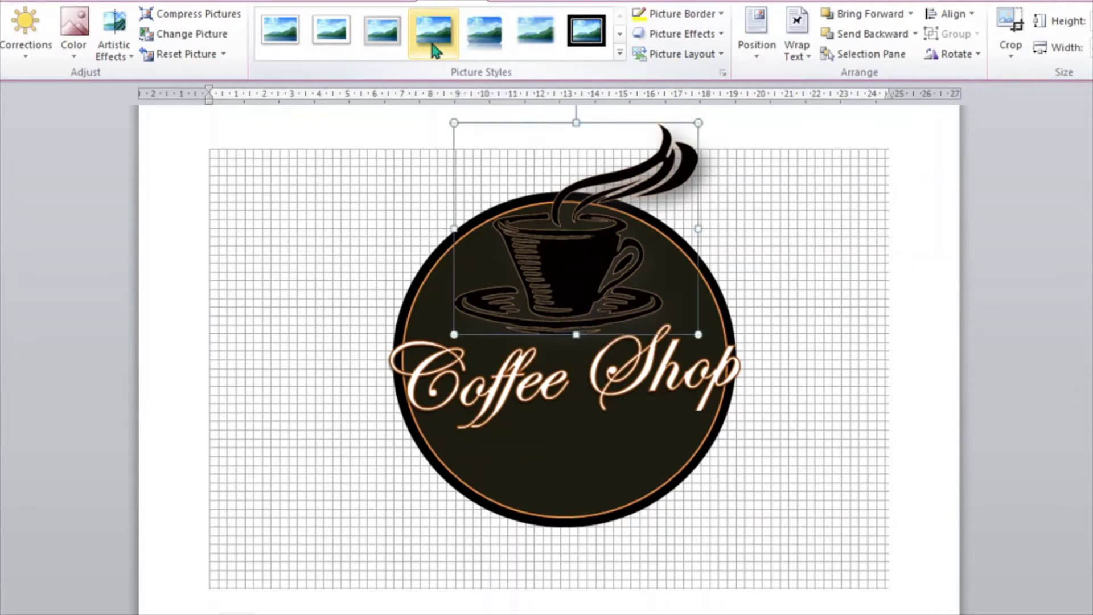
click(336, 203)
click(571, 243)
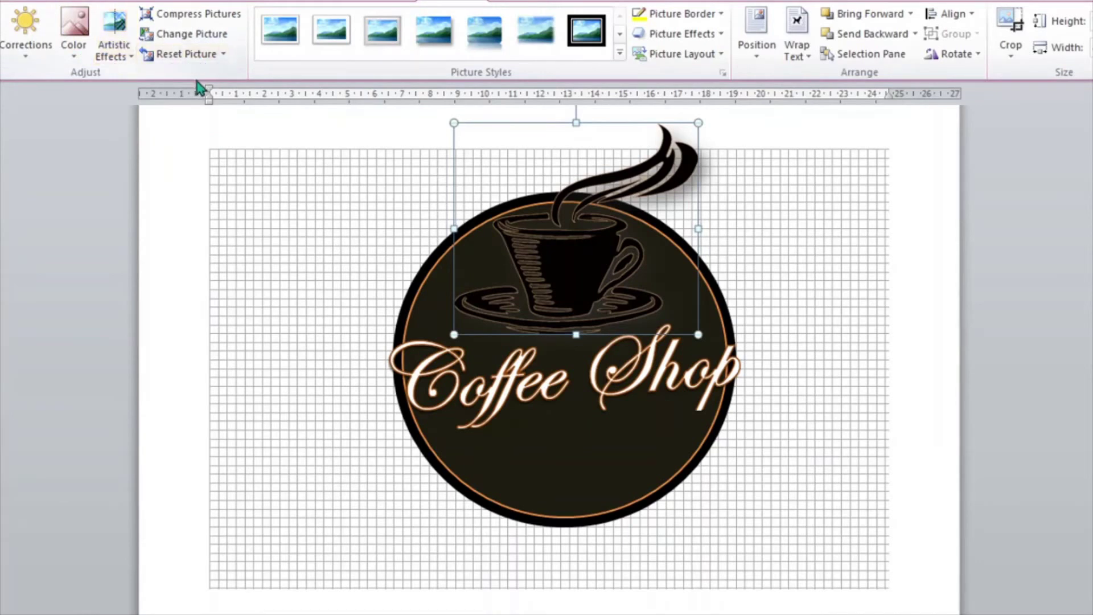
click(224, 54)
click(223, 54)
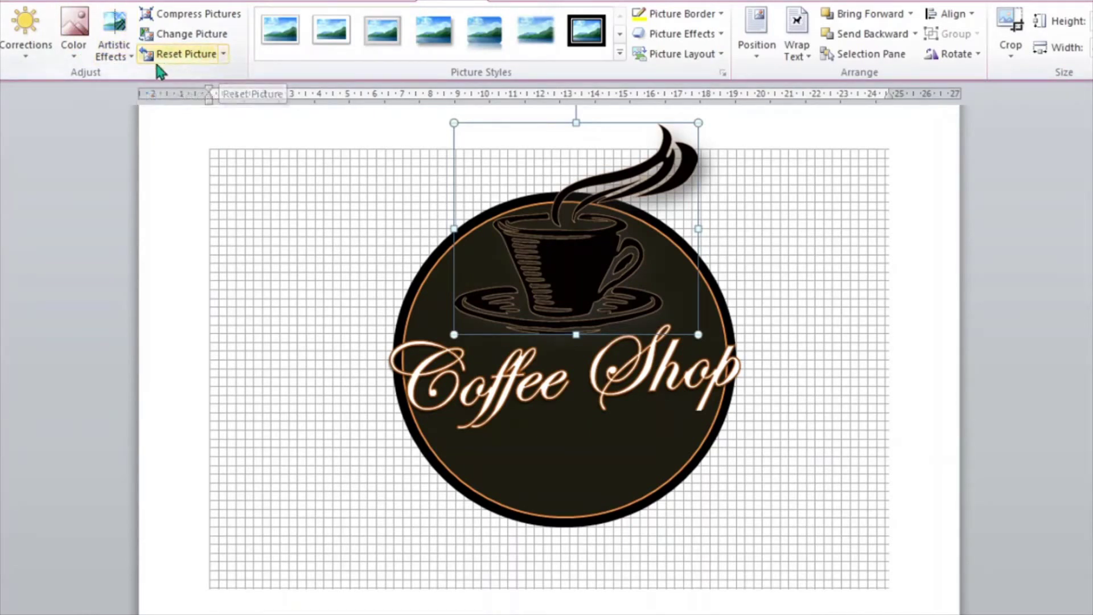
- Sharpen the cup graphic by 50% using Corrections
click(24, 46)
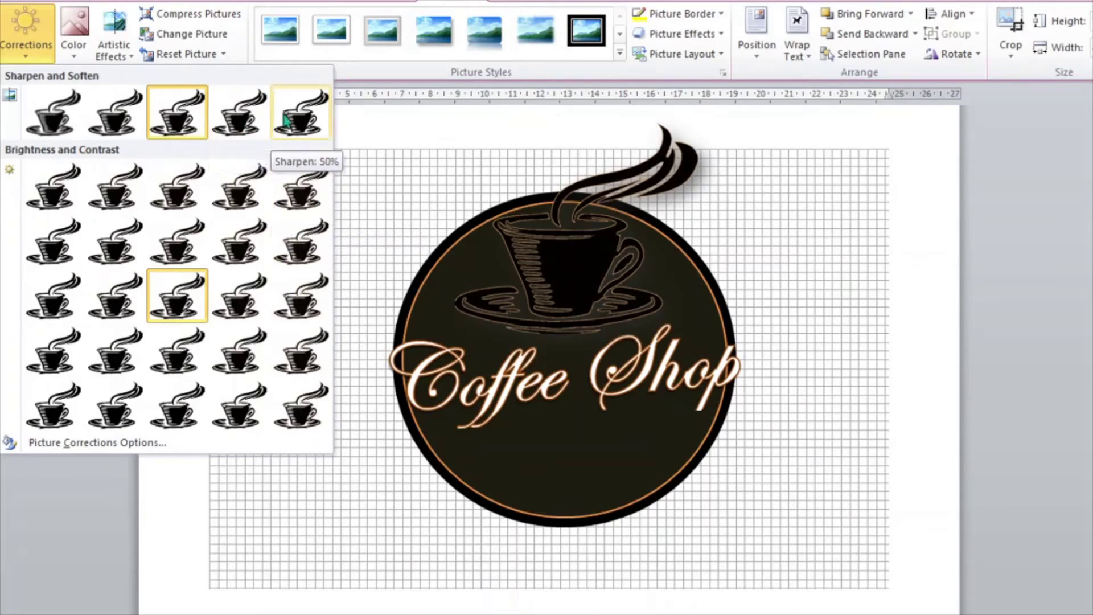
click(285, 120)
click(342, 264)
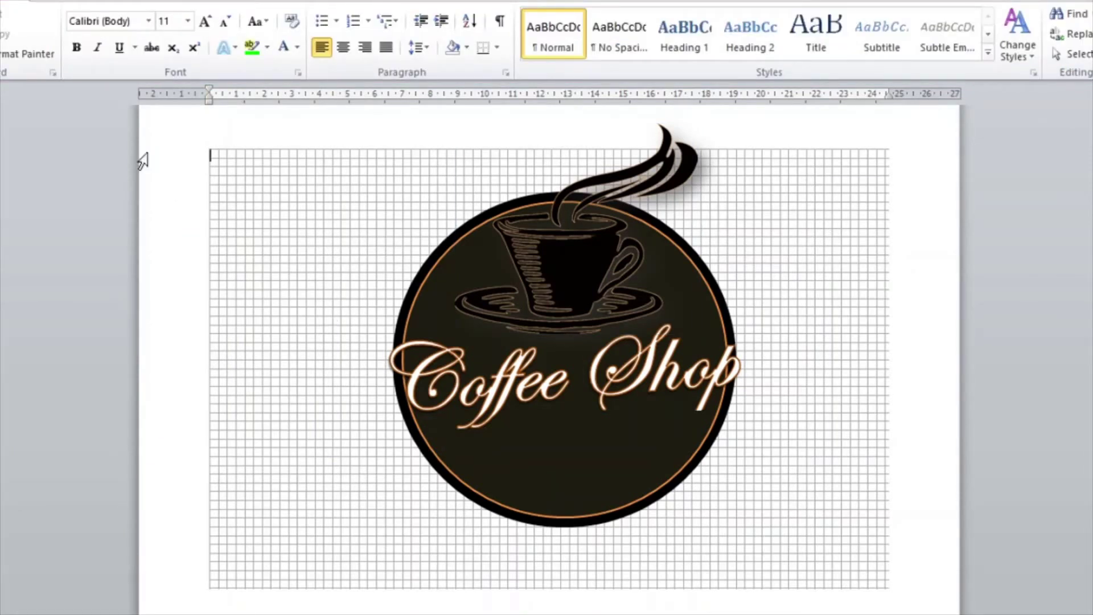
click(65, 2)
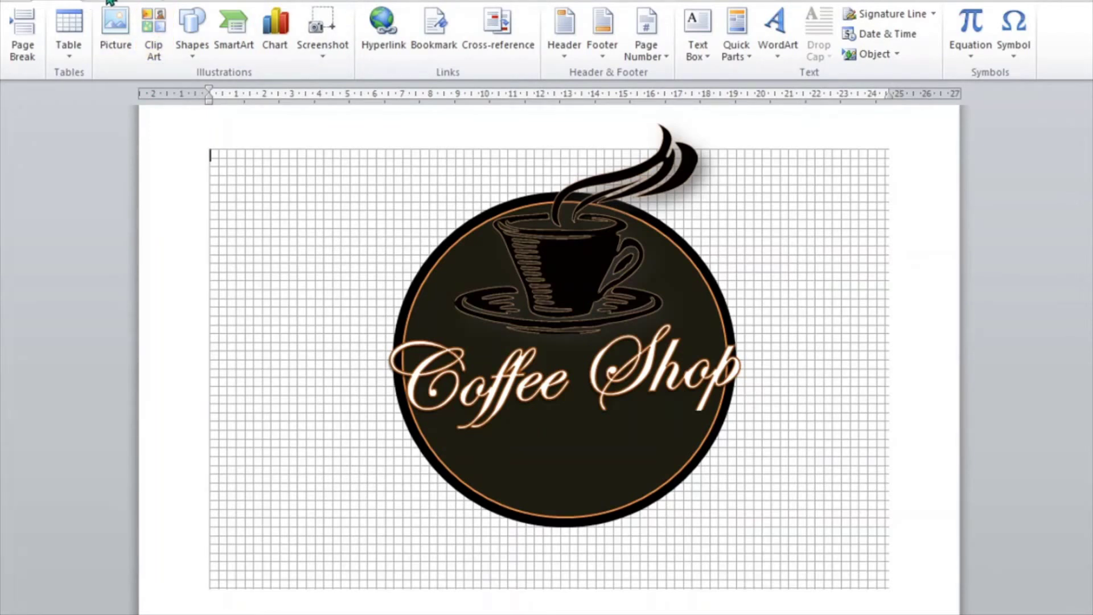
- Draw a straight line slanting across the circle just beneath the Coffee Shop lettering
click(192, 31)
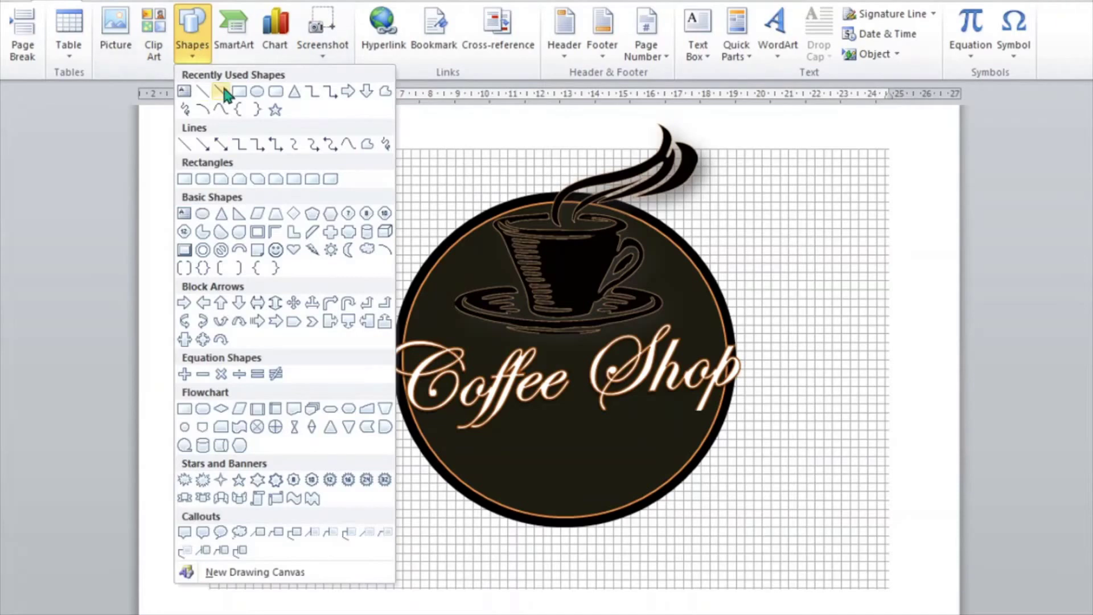
click(200, 91)
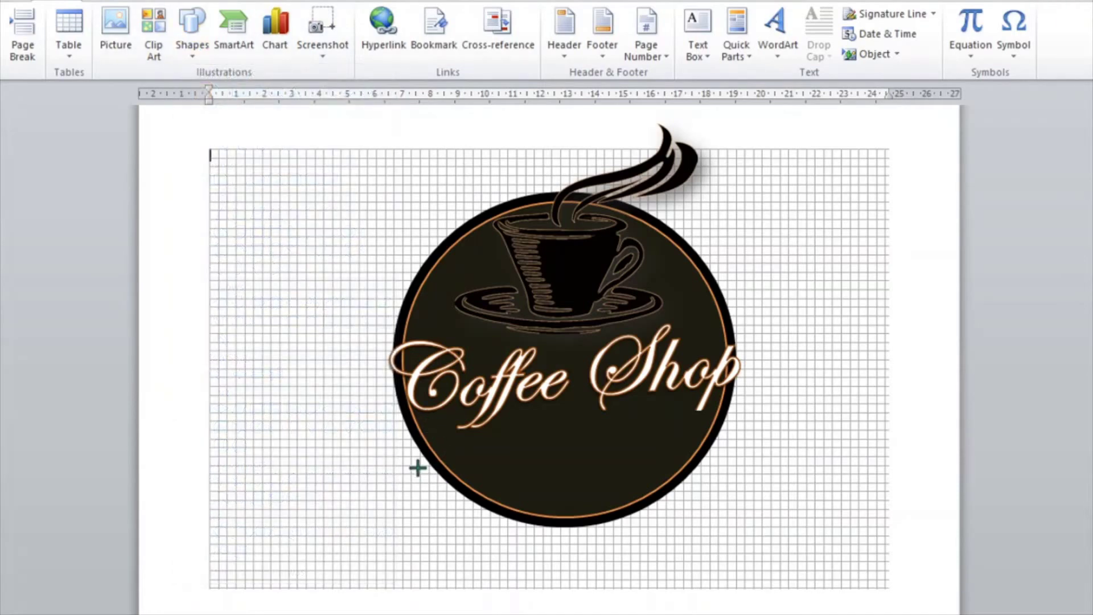
mouse_move(439, 465)
mouse_down()
mouse_move(735, 454)
mouse_move(783, 383)
mouse_up()
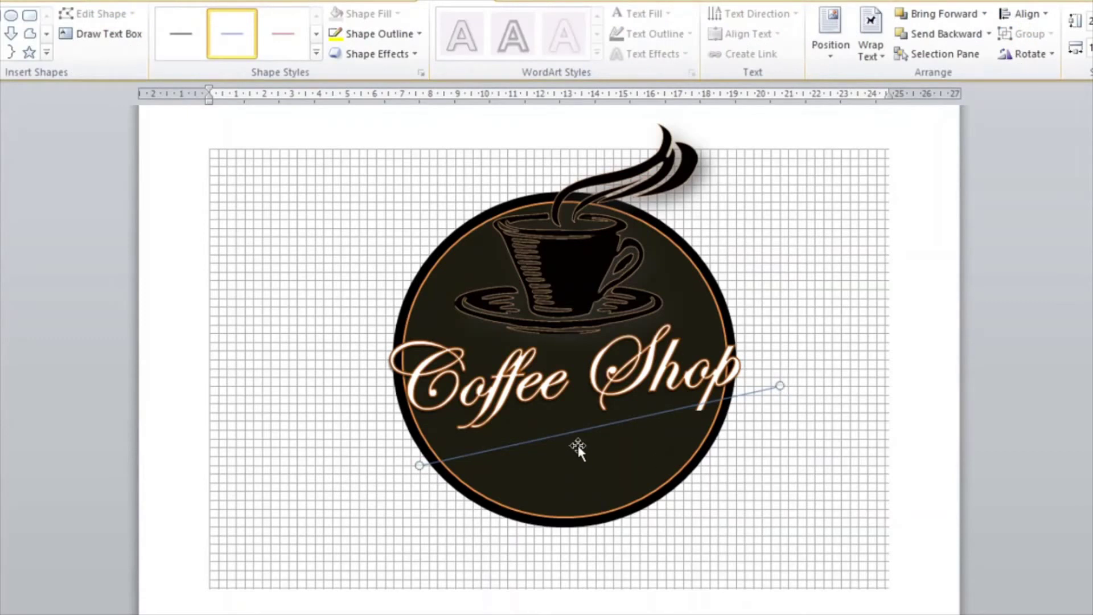
drag(567, 436, 543, 448)
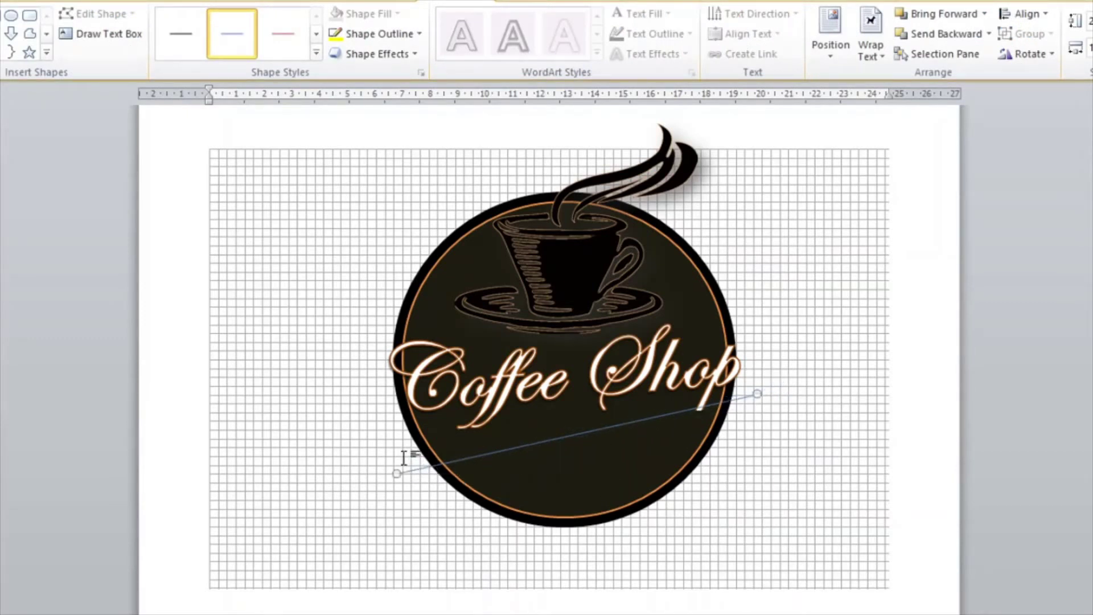
drag(396, 473, 393, 450)
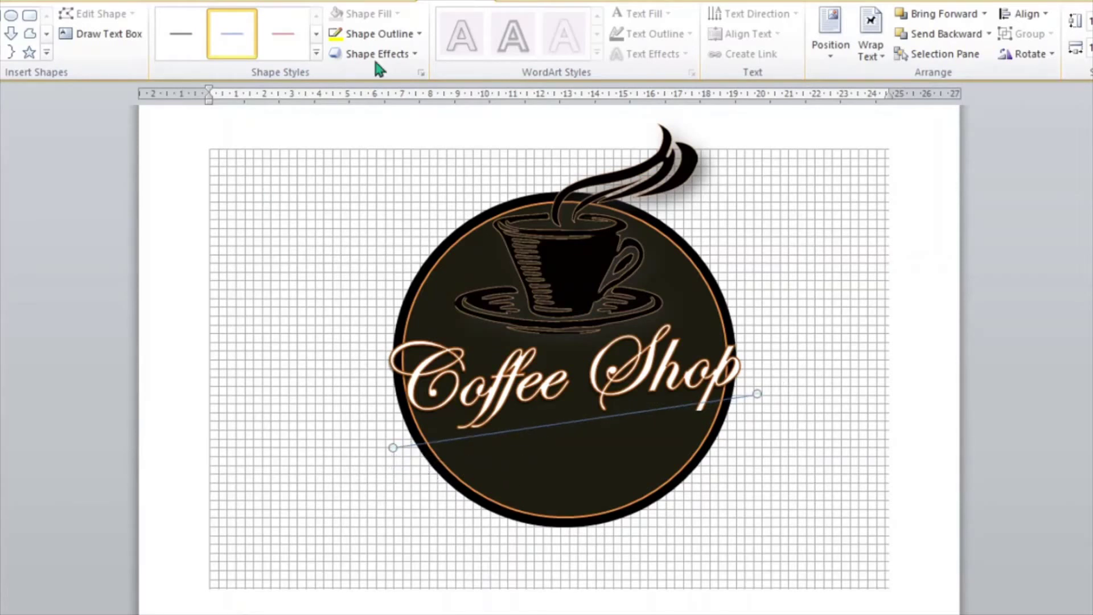
- Make the line white and thicker, with a Riblet bevel effect
click(422, 33)
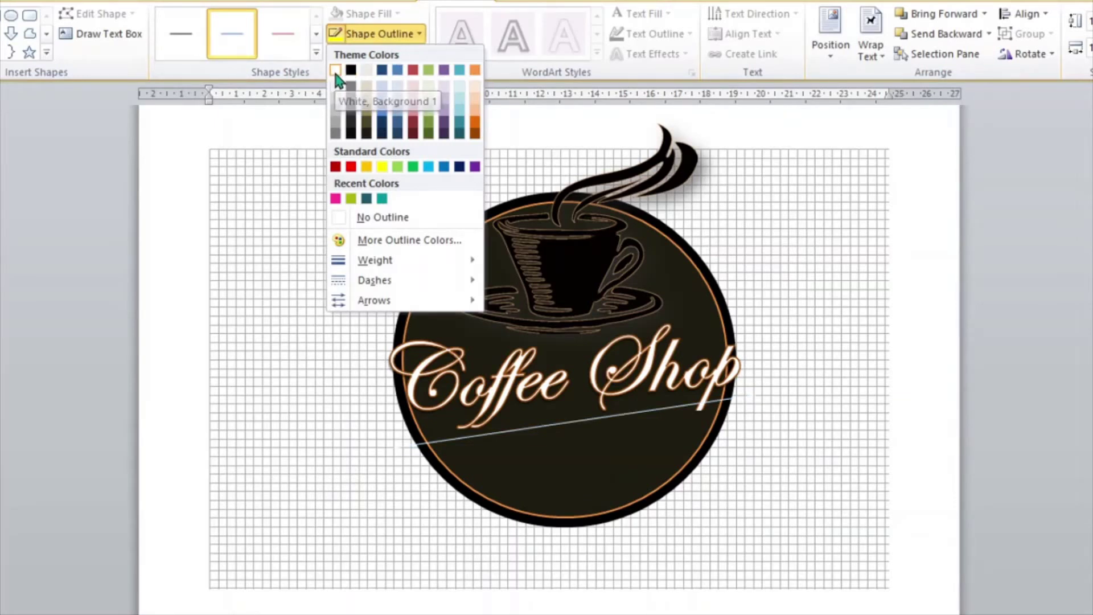
click(336, 71)
click(408, 35)
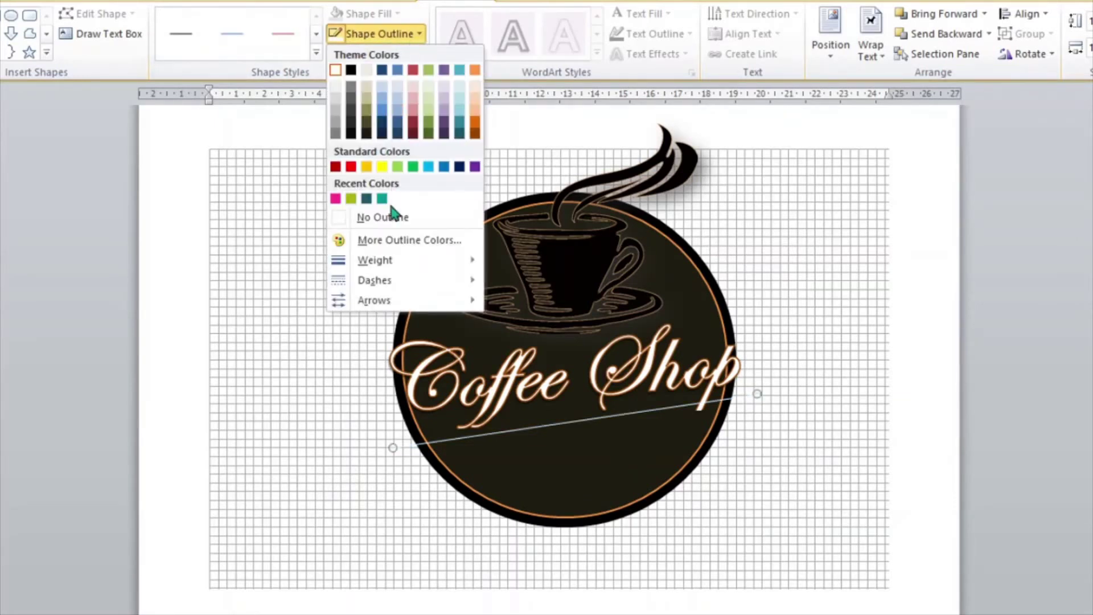
mouse_move(375, 259)
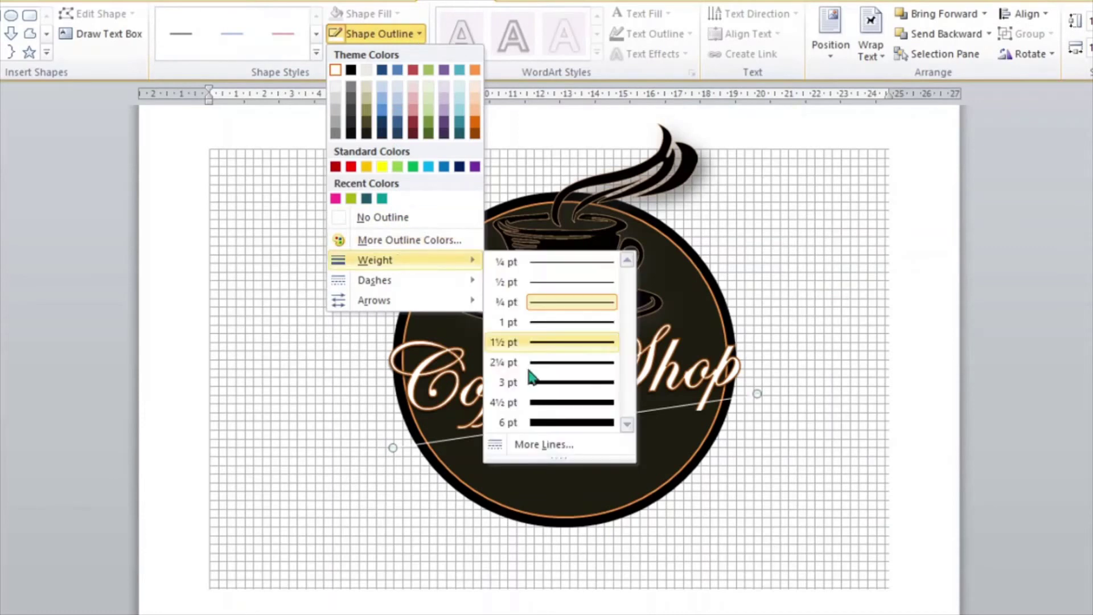
click(548, 402)
click(410, 56)
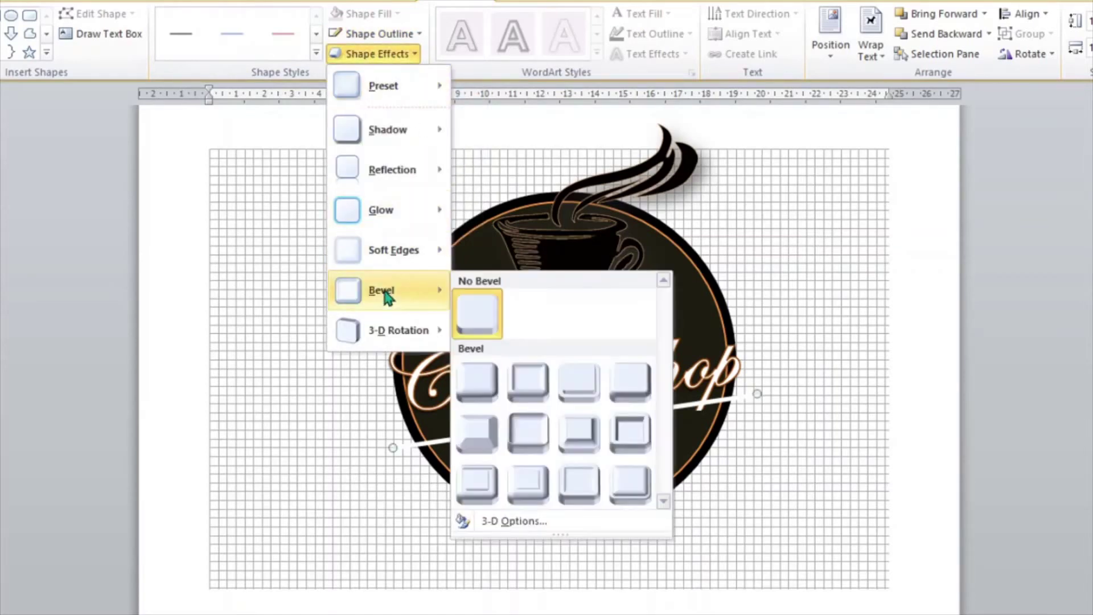
mouse_move(382, 290)
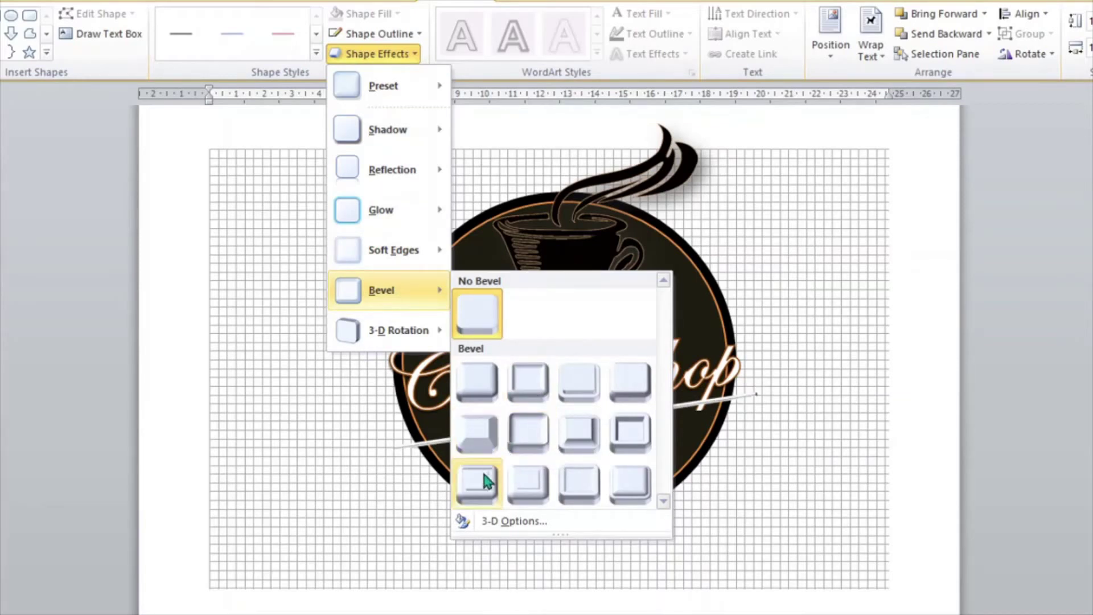
click(528, 484)
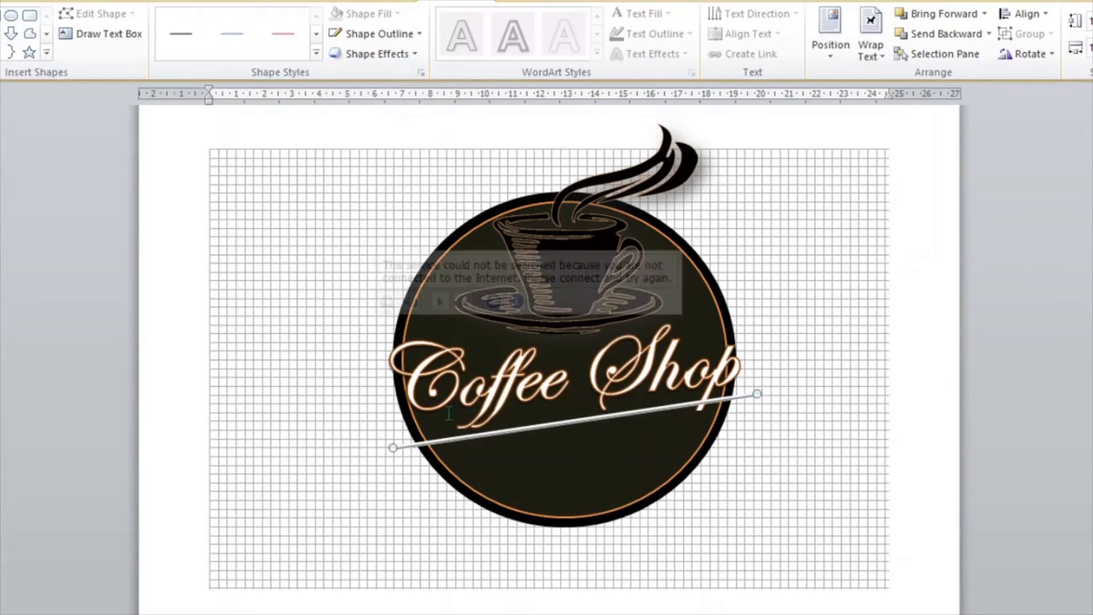
click(870, 49)
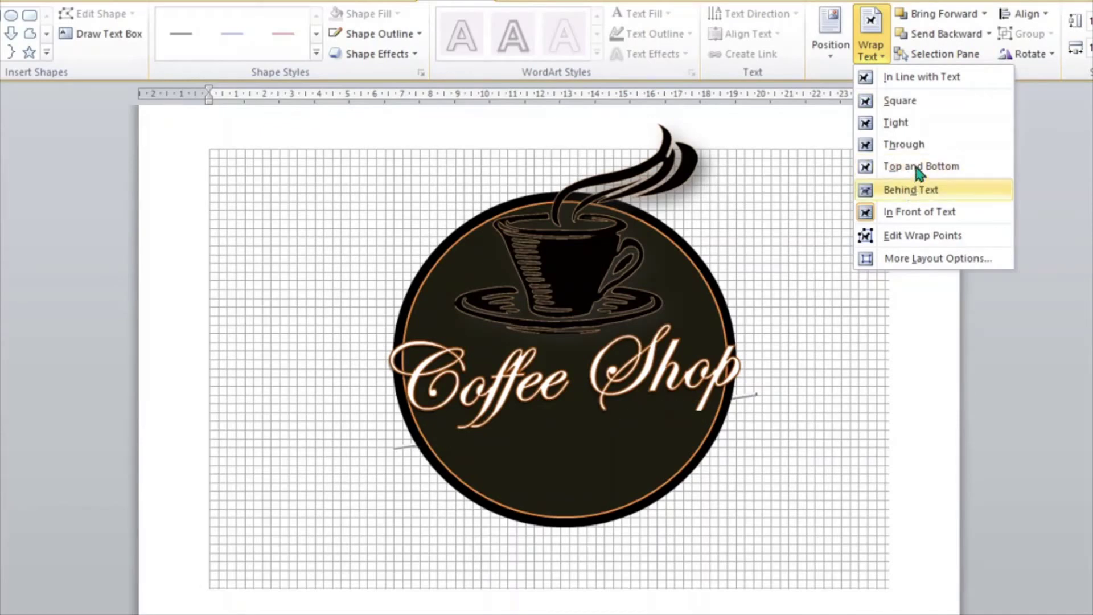
- Set In Front of Text wrapping on both the slanted line and the Coffee Shop WordArt
click(922, 213)
click(664, 383)
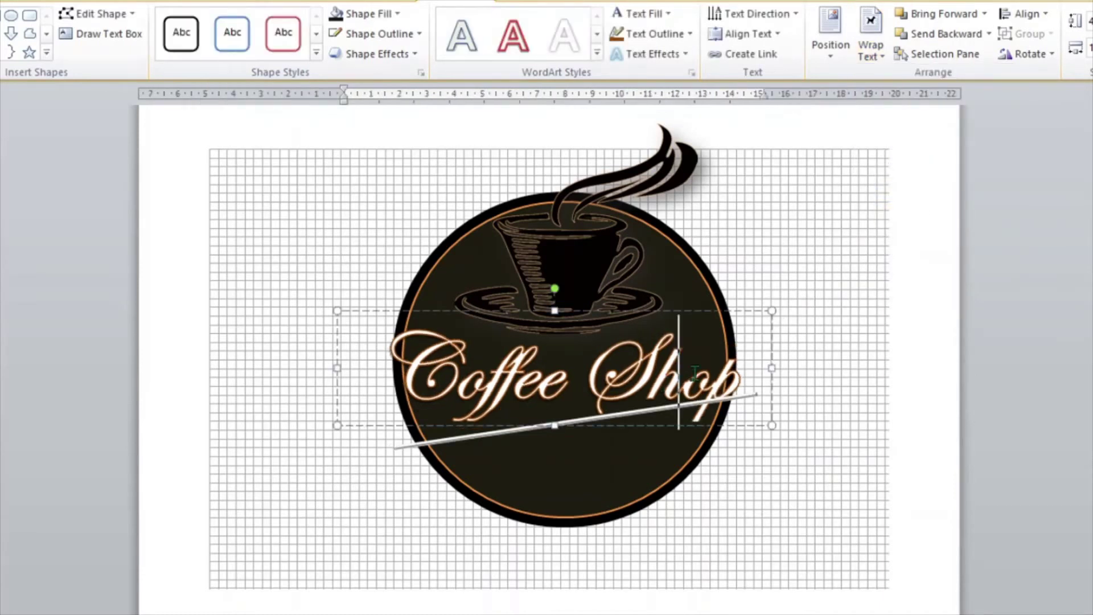
click(870, 52)
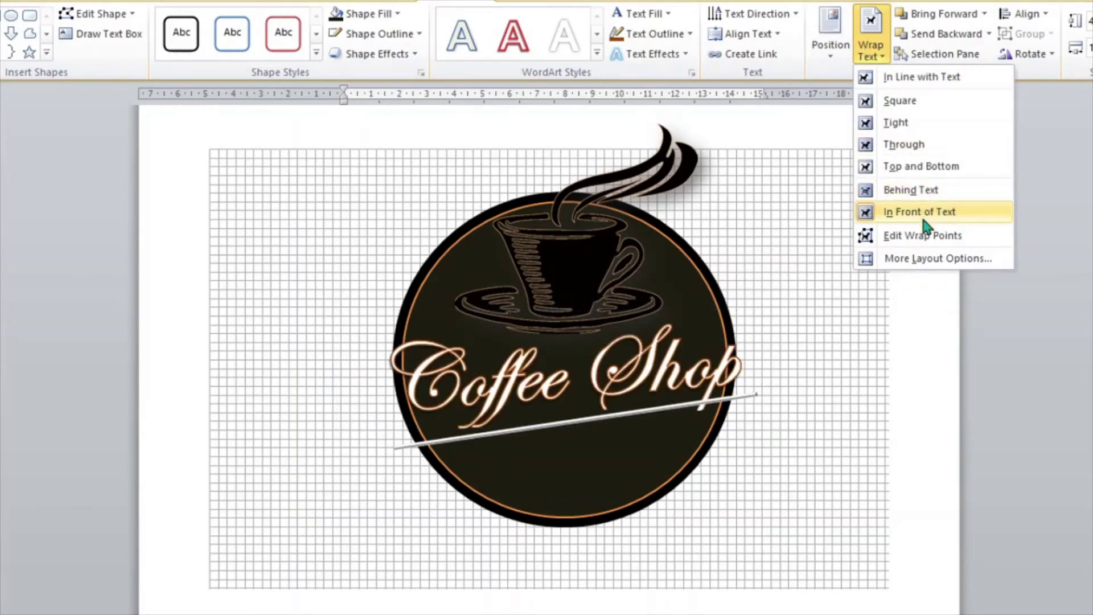
click(874, 55)
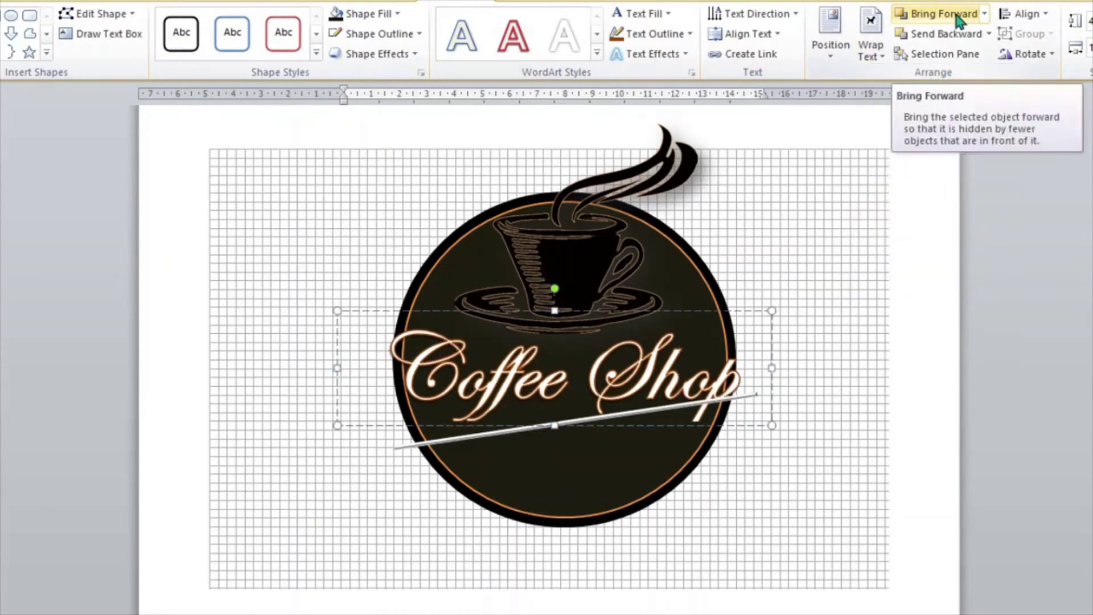
click(962, 185)
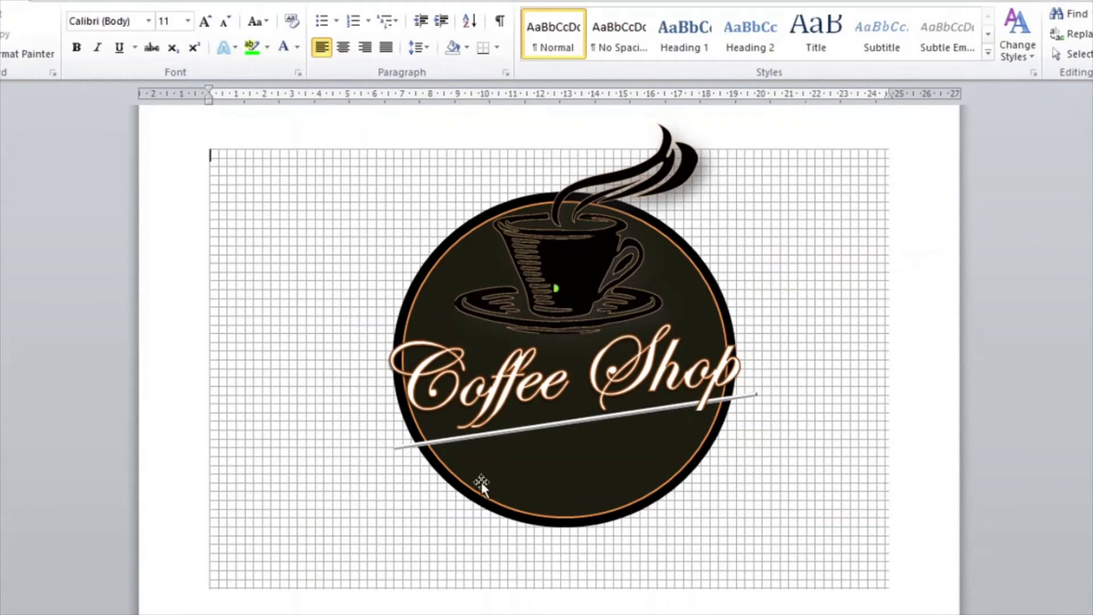
click(403, 447)
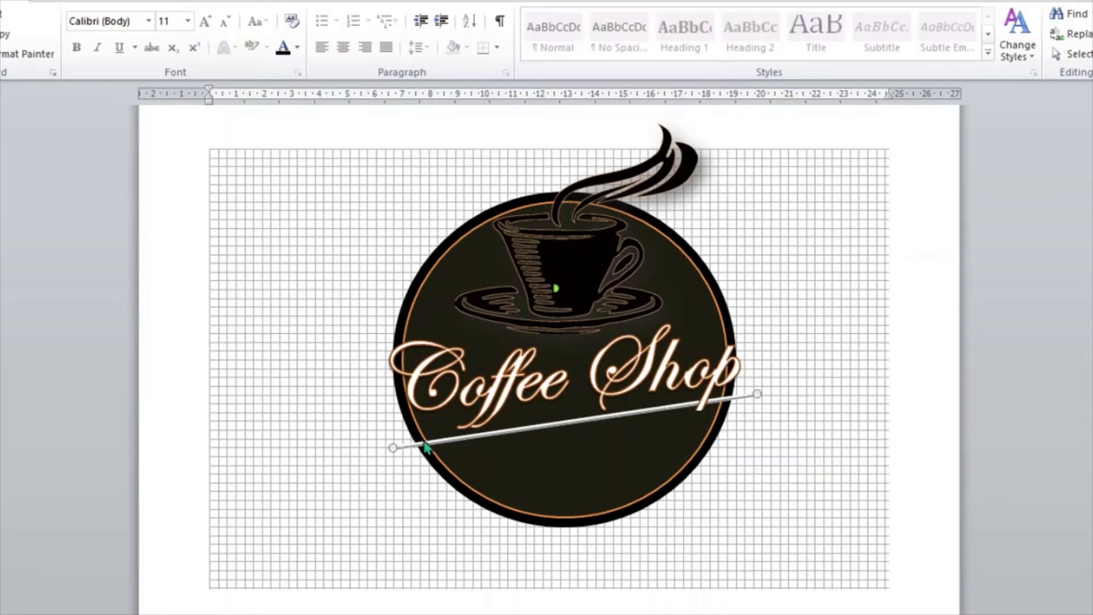
- Lower the slanted line and re-angle both ends so it runs just under Coffee Shop
click(501, 434)
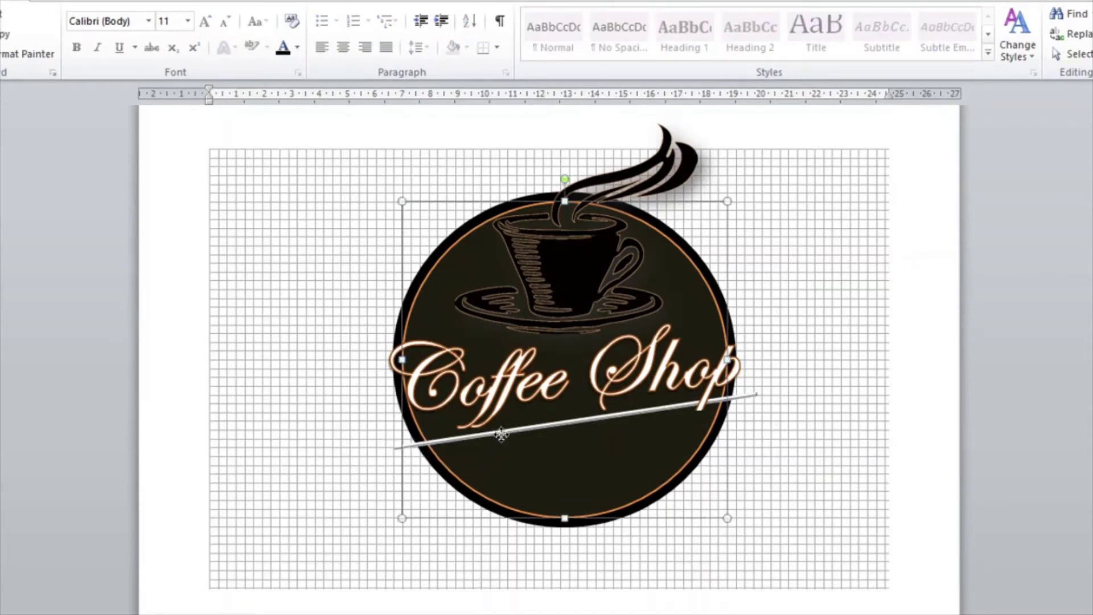
click(483, 431)
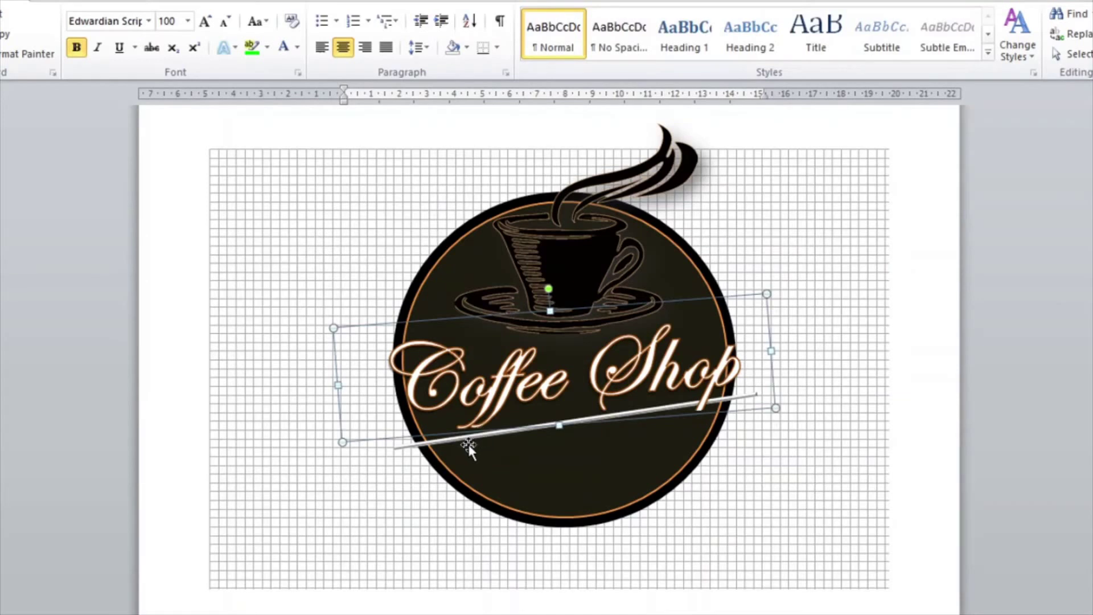
click(461, 441)
click(419, 442)
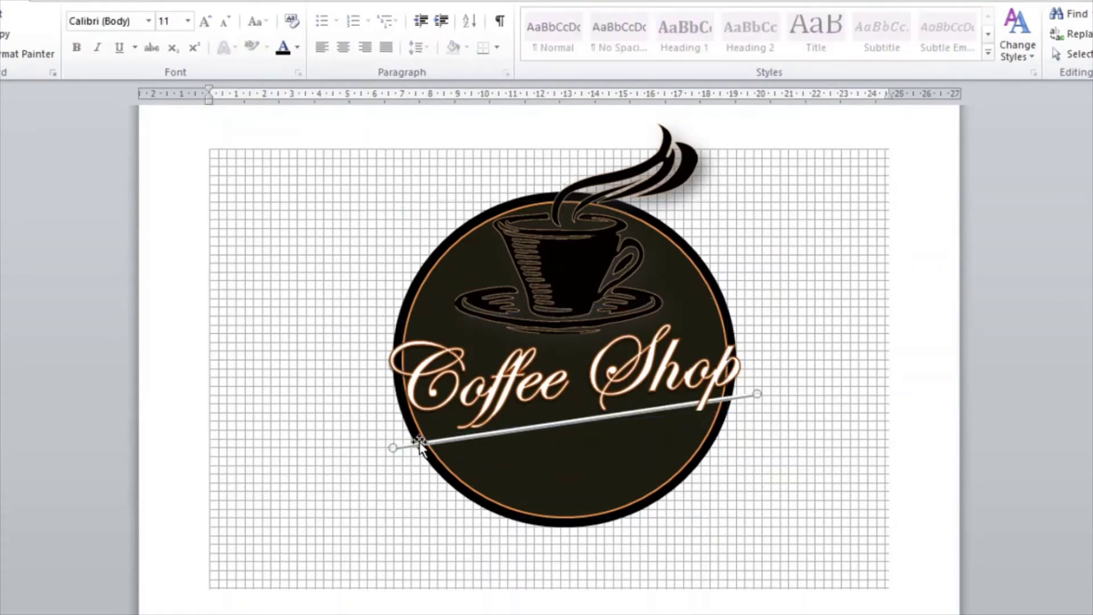
drag(419, 442, 419, 451)
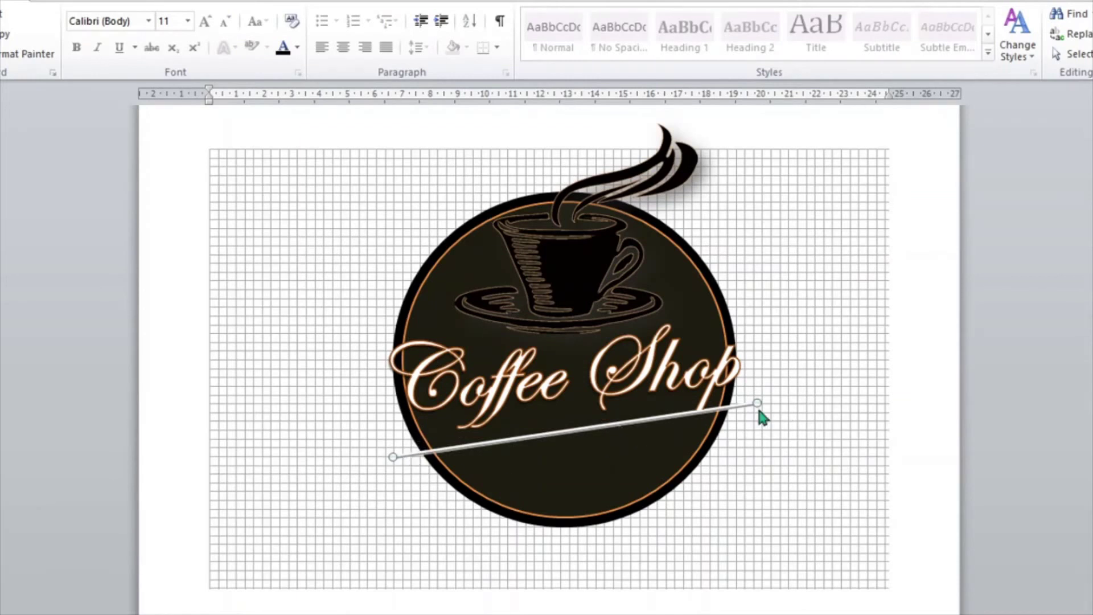
drag(757, 402, 757, 384)
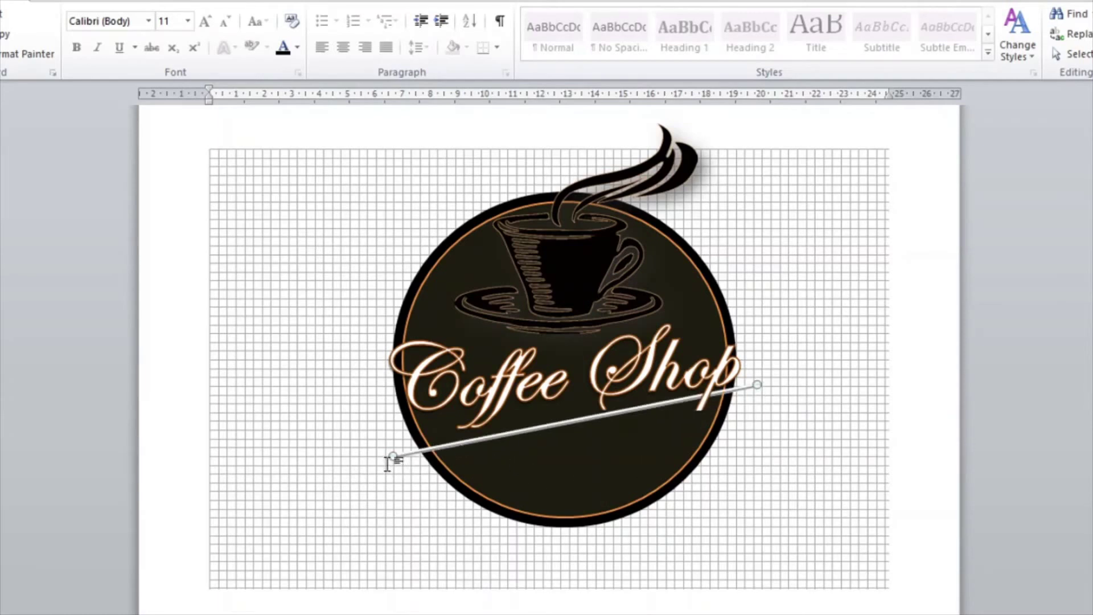
drag(392, 459, 394, 444)
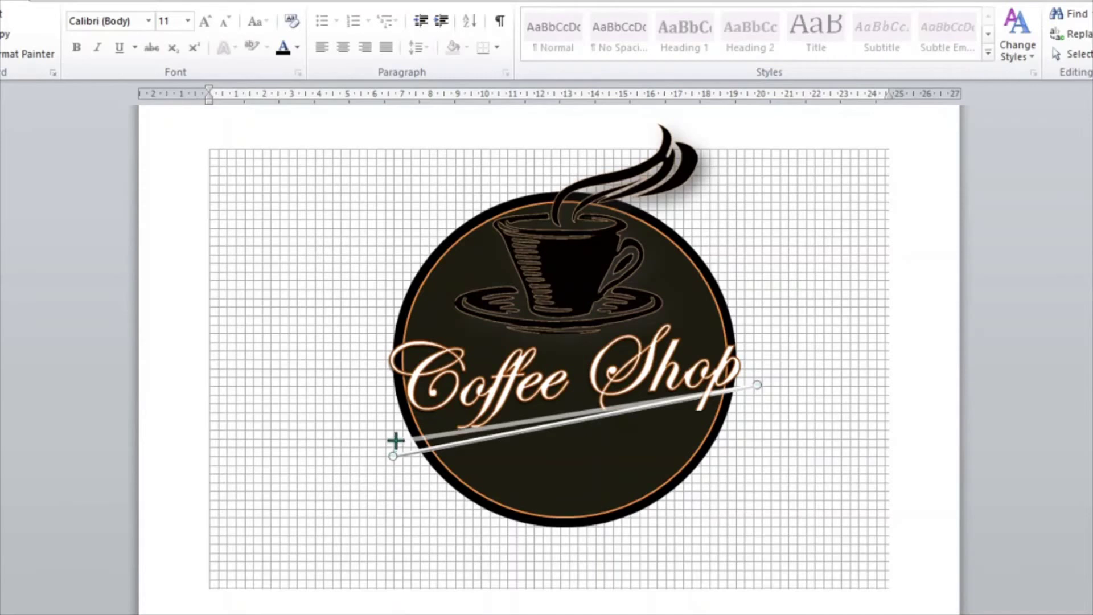
drag(396, 440, 402, 430)
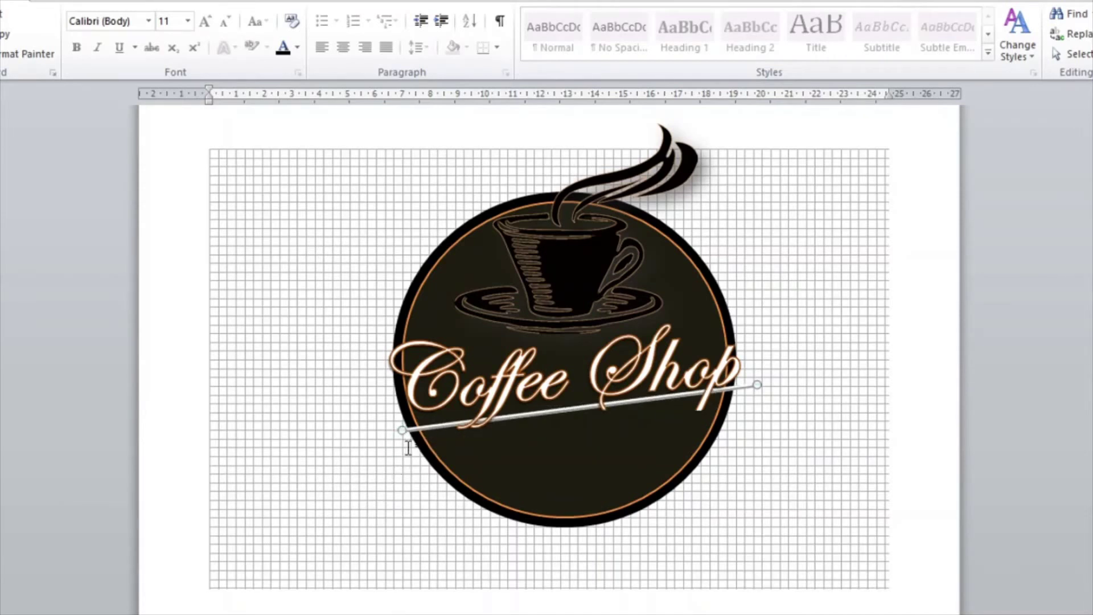
- Cycle through the overlapping WordArt, circle picture and line to pick the right object
click(433, 426)
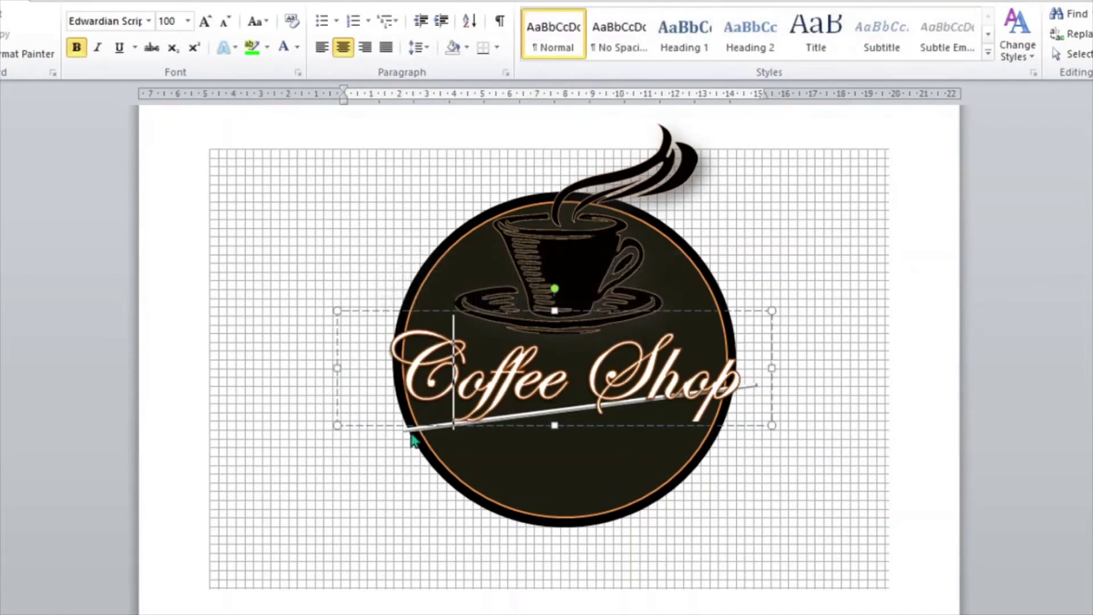
click(412, 435)
click(411, 434)
click(412, 432)
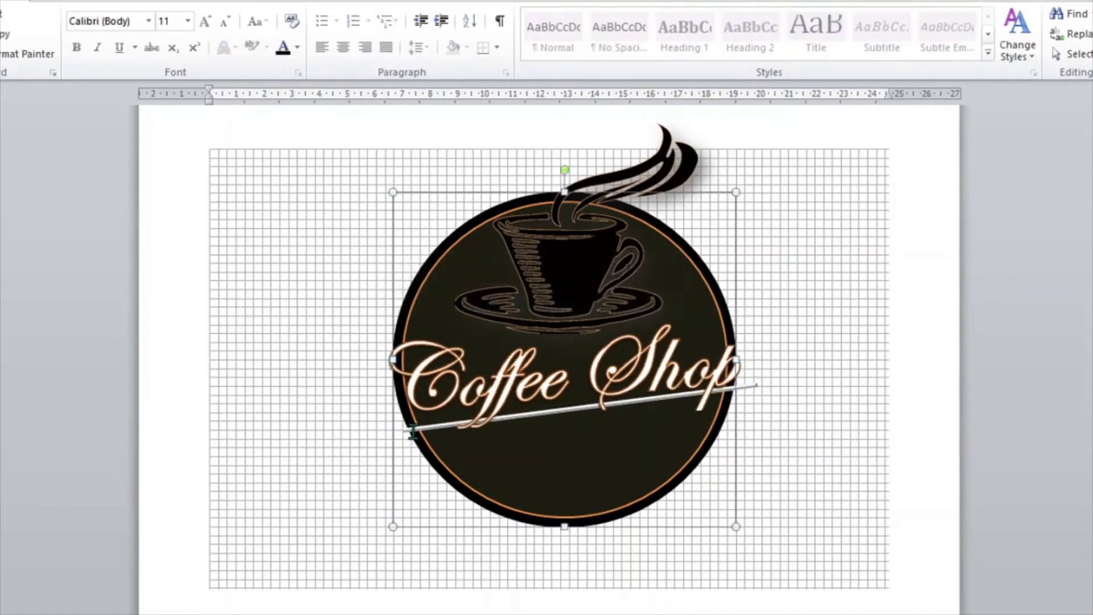
click(412, 433)
click(409, 435)
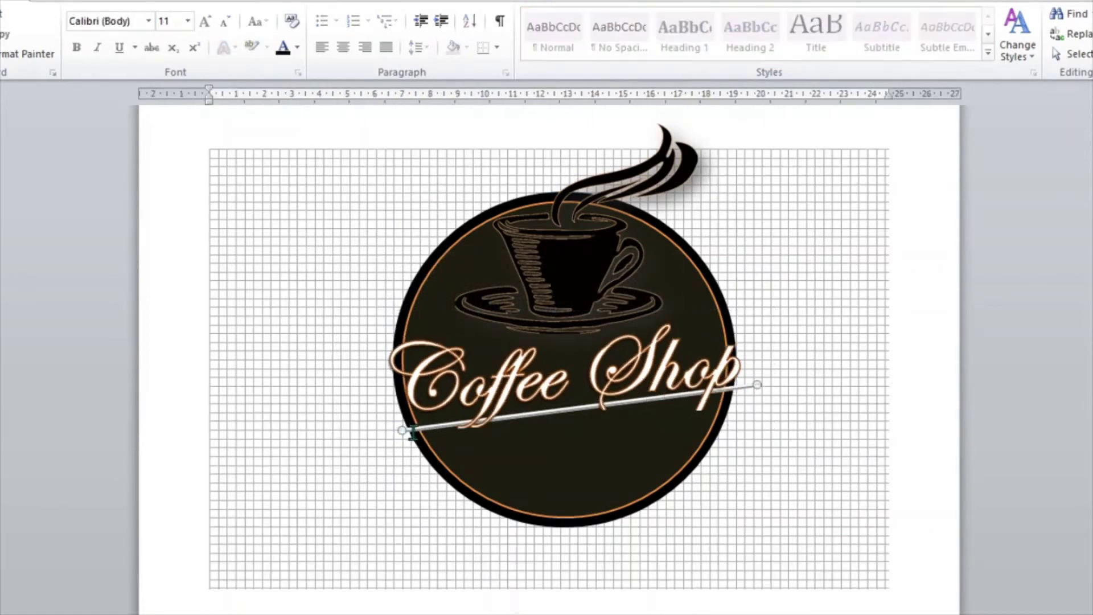
click(409, 433)
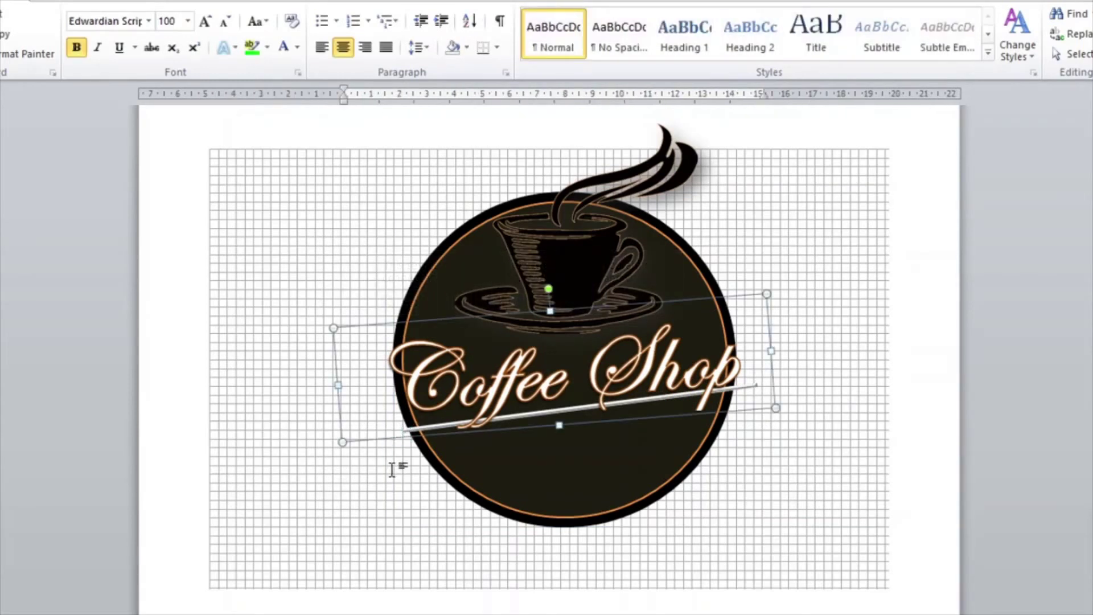
click(795, 457)
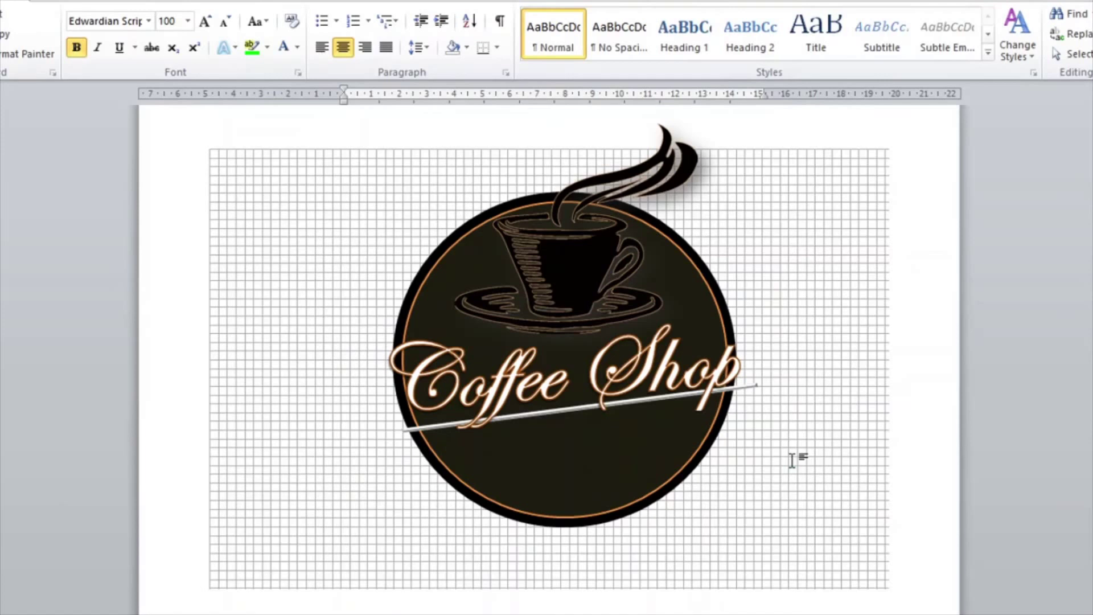
click(754, 381)
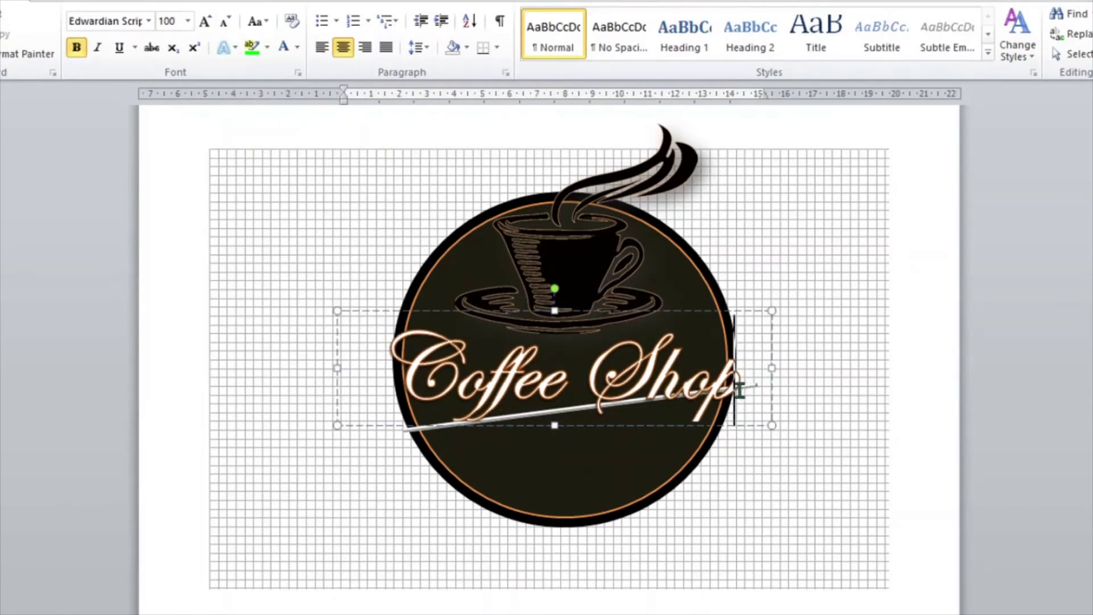
click(414, 431)
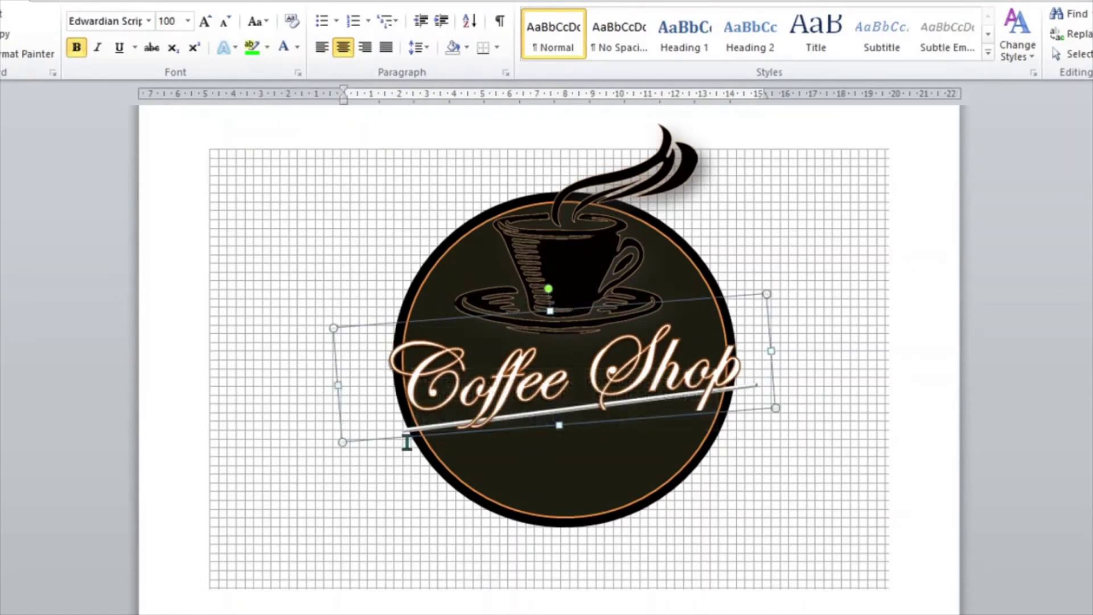
click(408, 444)
click(407, 434)
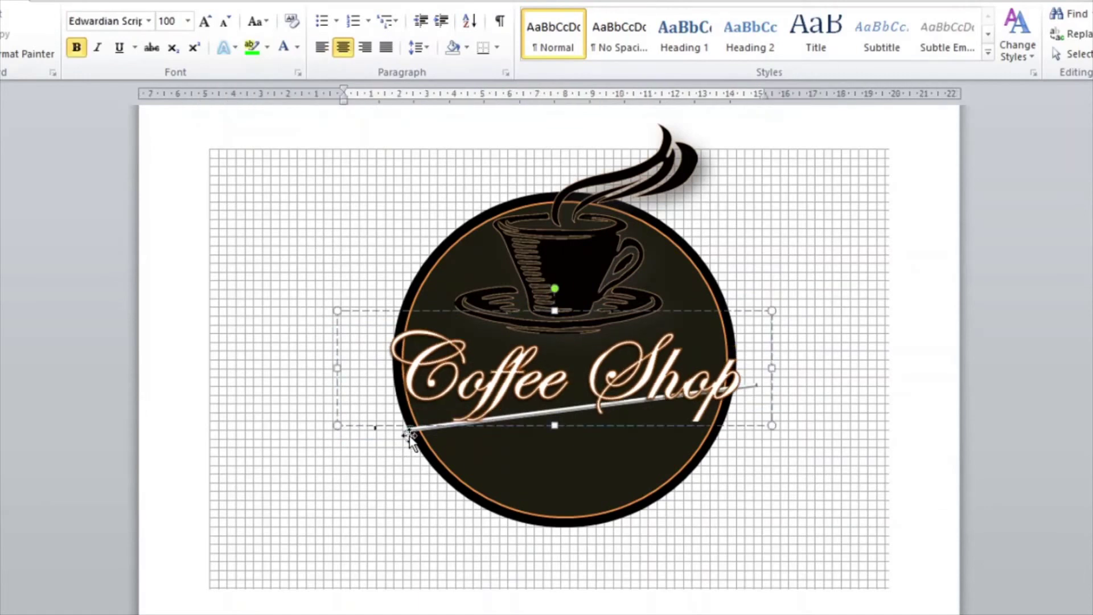
click(410, 437)
click(408, 428)
click(409, 428)
click(410, 432)
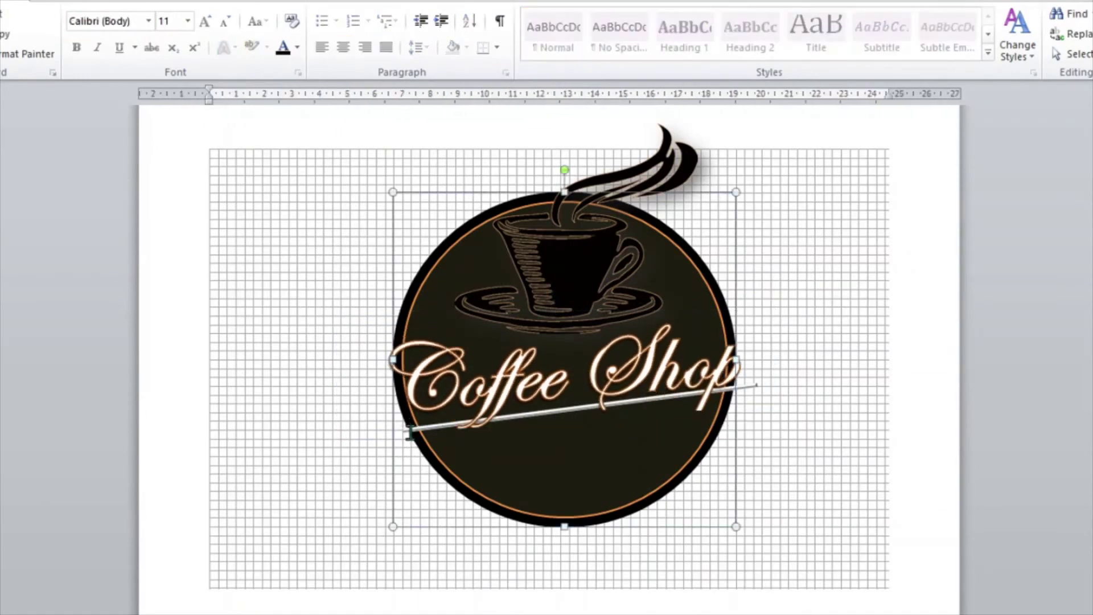
click(411, 430)
click(426, 426)
click(429, 425)
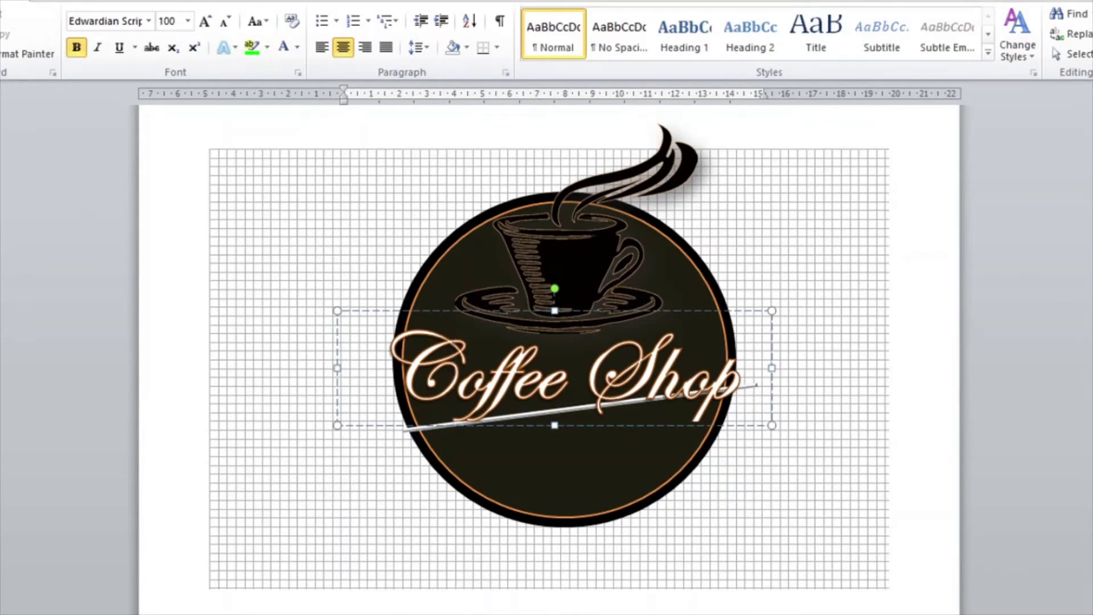
- Exit text editing and select the slanted line beneath the lettering
key(Escape)
key(Tab)
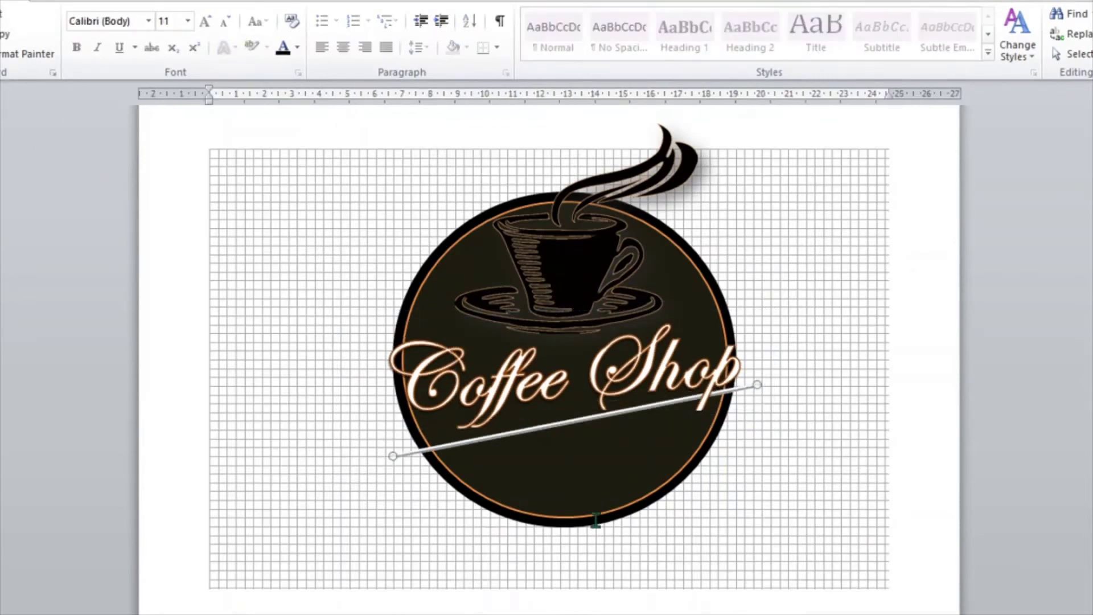
click(421, 453)
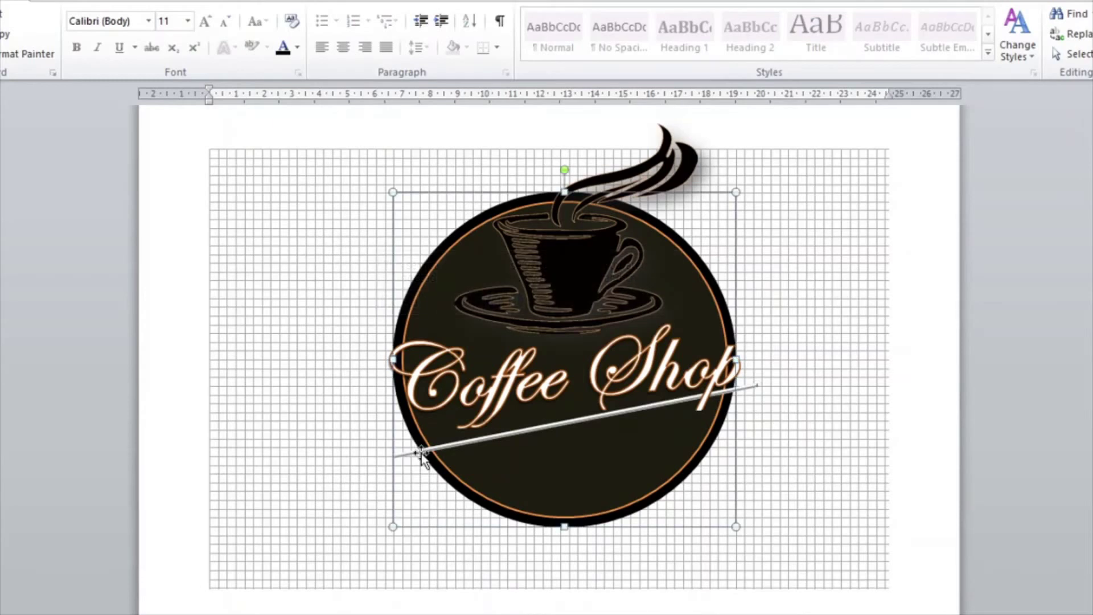
click(408, 454)
- Duplicate the slanted line with Keep Source Formatting and drag the copy near the circle's bottom
right_click(407, 455)
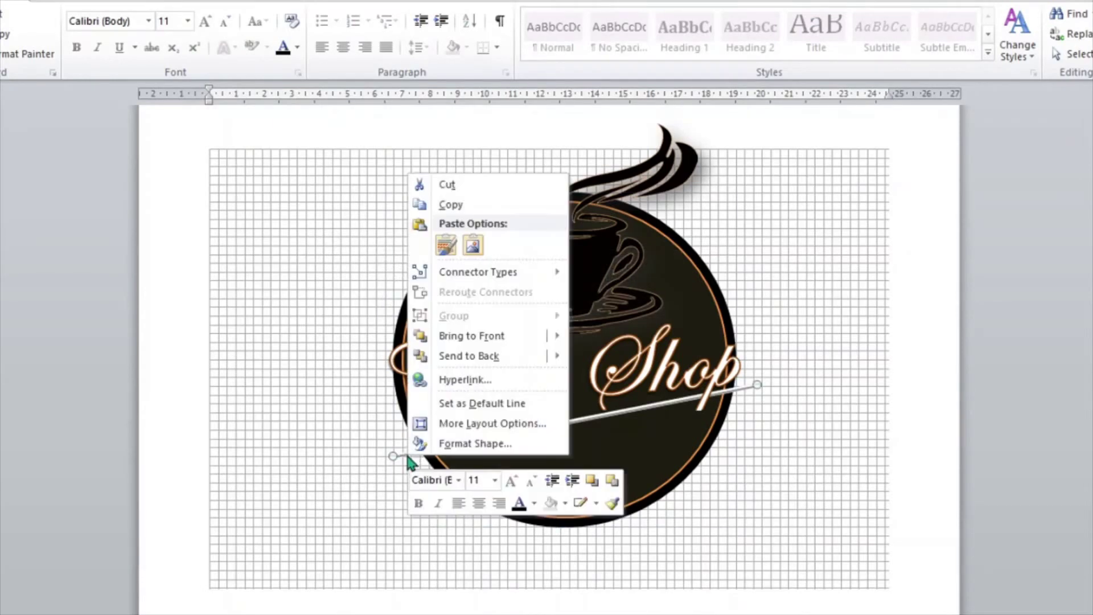
click(453, 204)
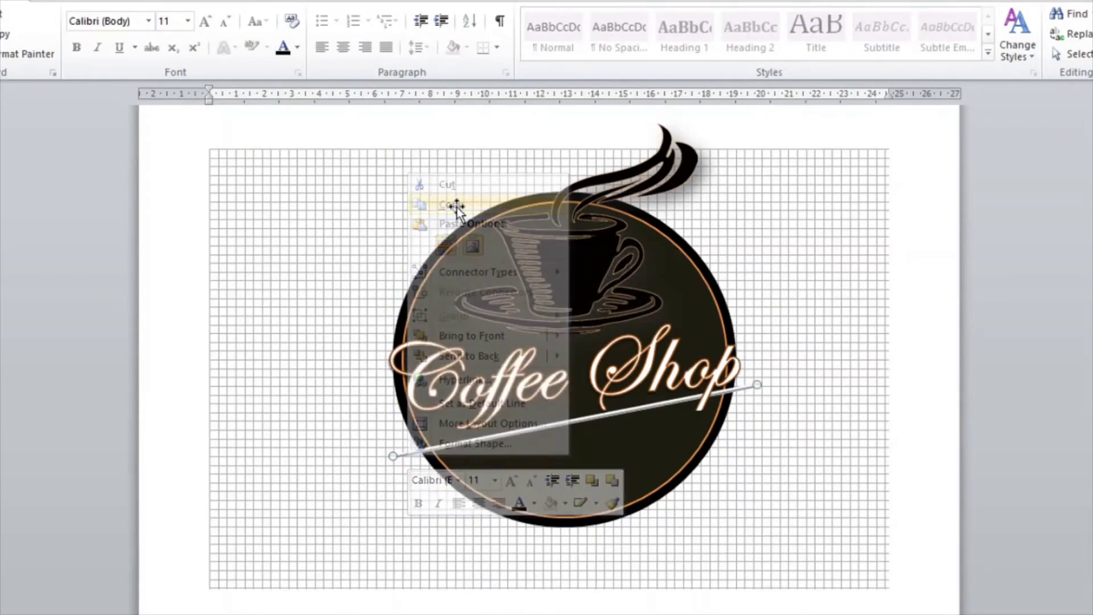
right_click(422, 478)
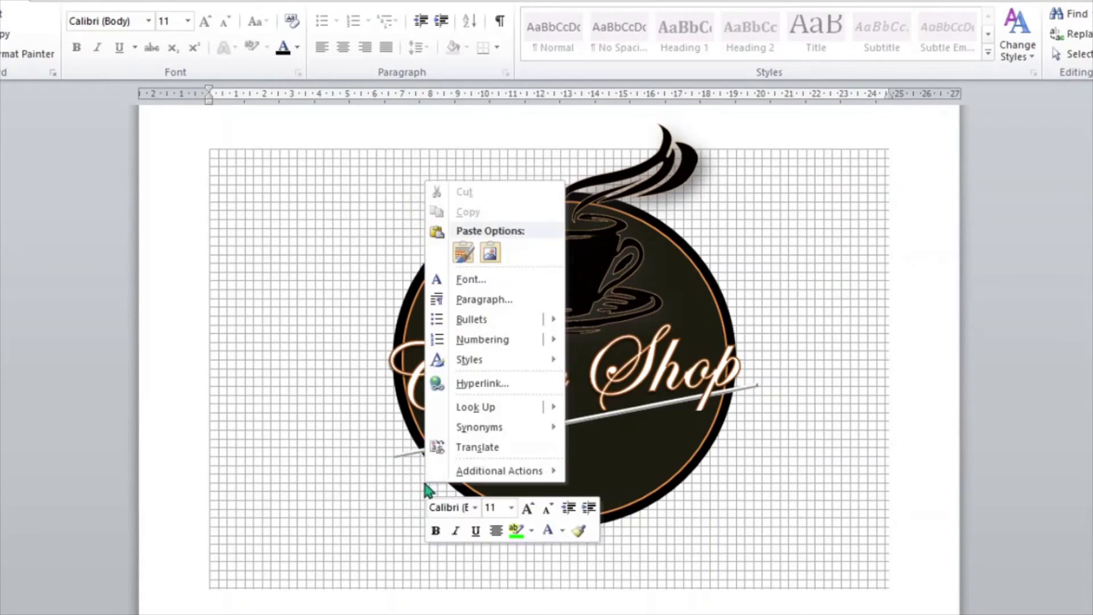
click(464, 252)
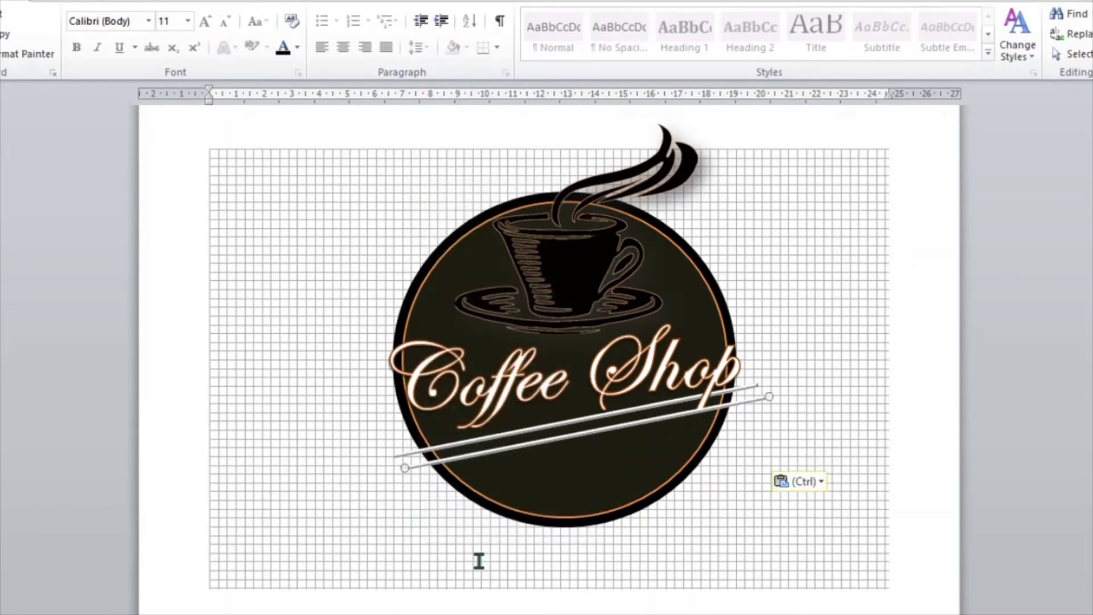
drag(551, 449, 545, 445)
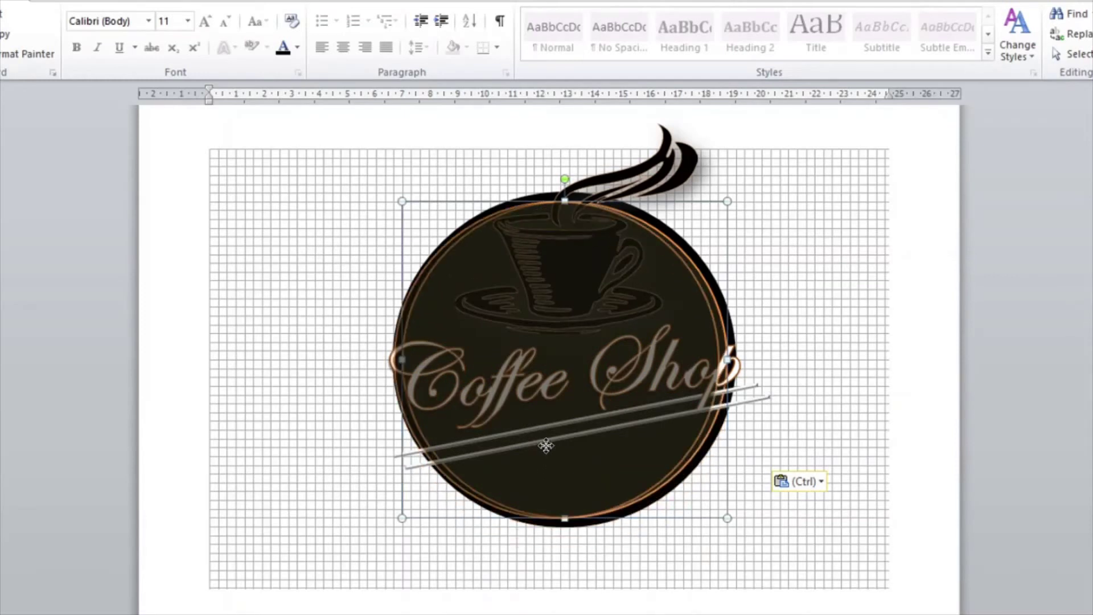
drag(546, 445, 542, 500)
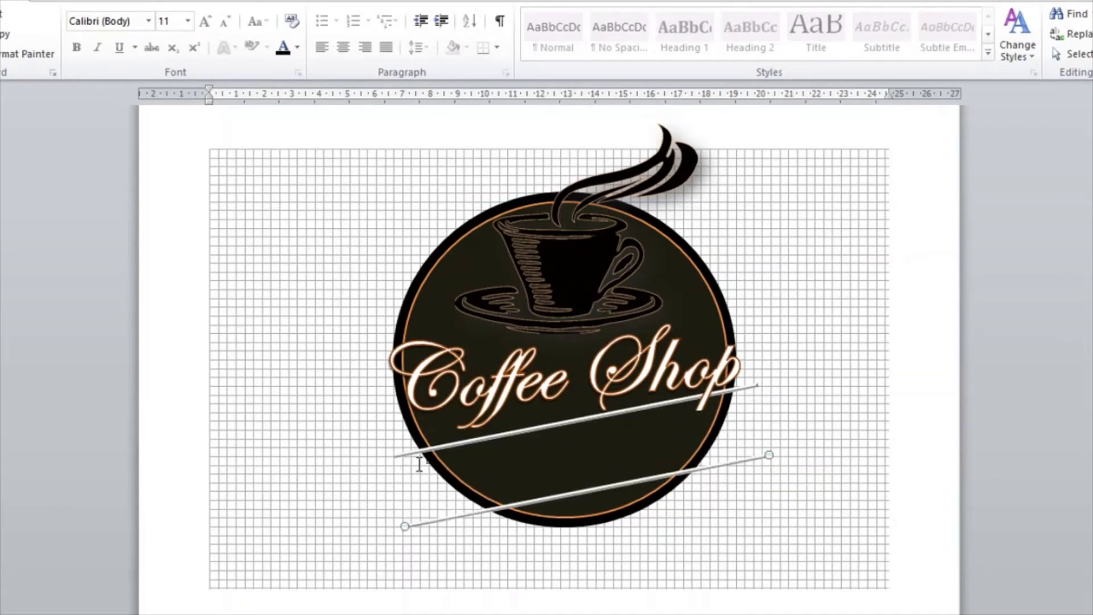
click(401, 458)
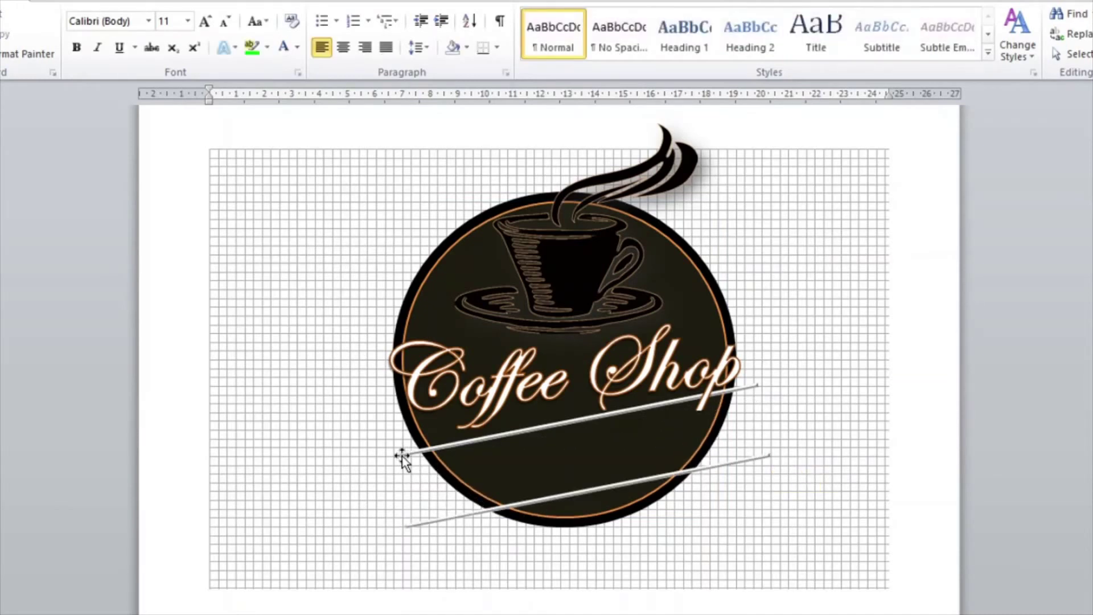
- Raise the upper line's left end so it sits just under the text
click(394, 457)
drag(393, 458, 393, 431)
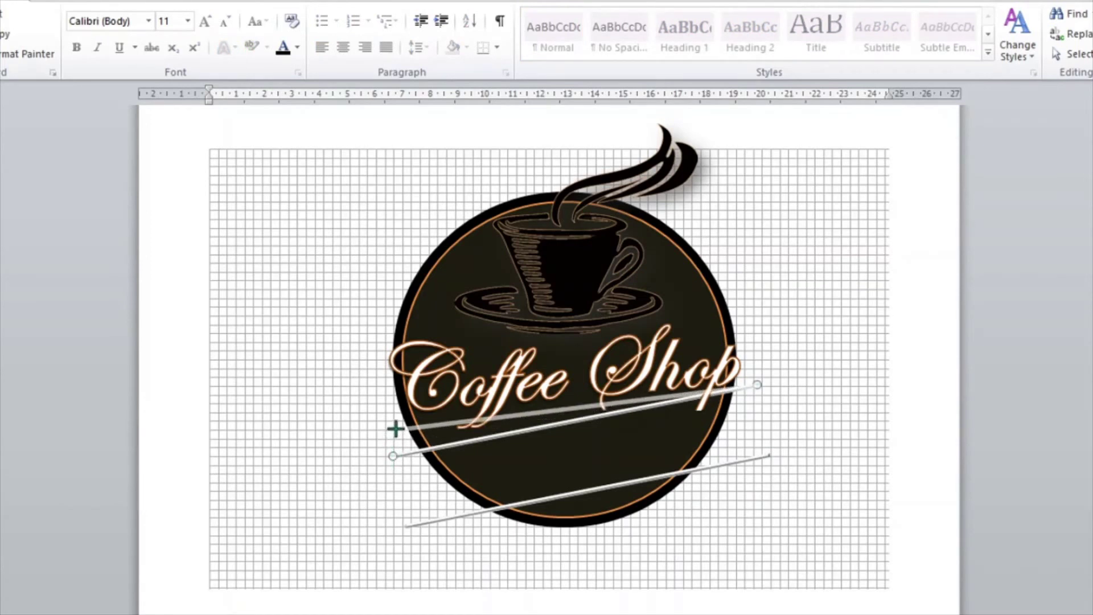
drag(393, 431, 393, 430)
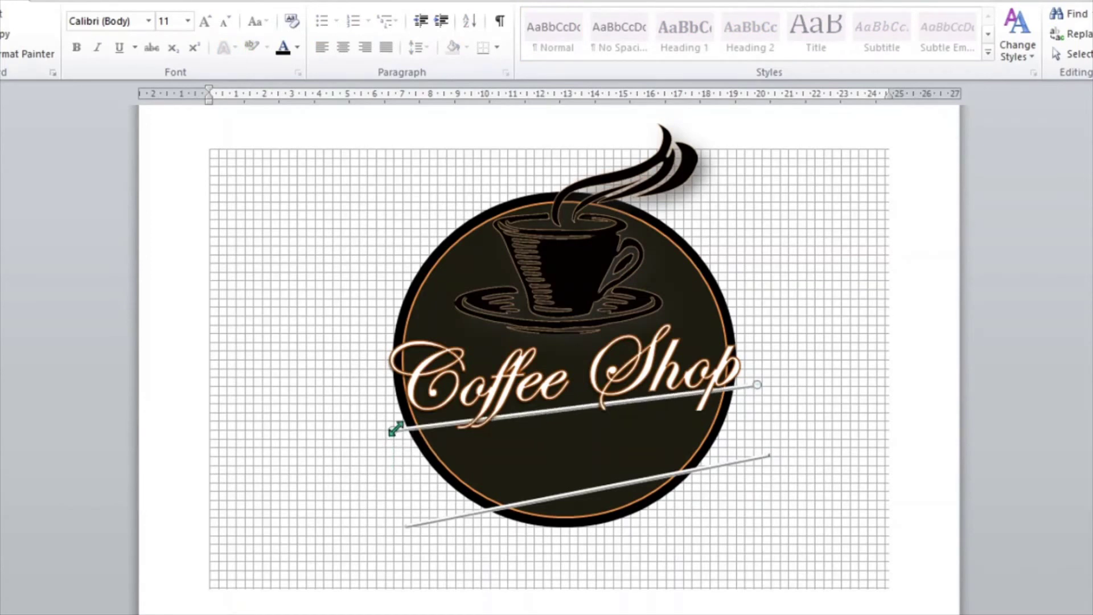
click(383, 473)
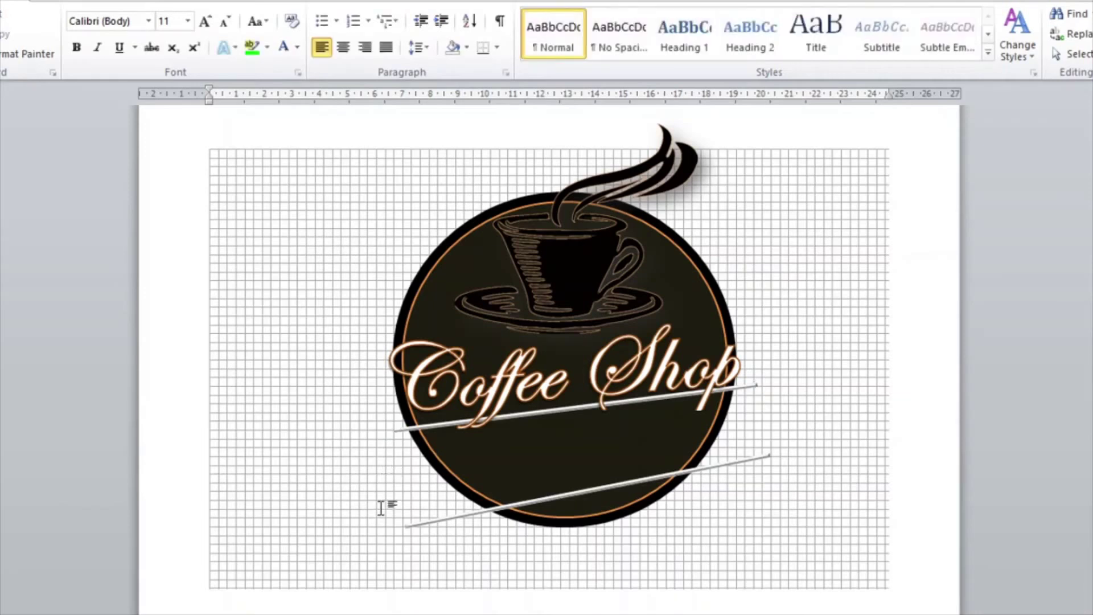
- Move the lower line upward and pull its ends inward, parallel beneath the upper line
click(565, 506)
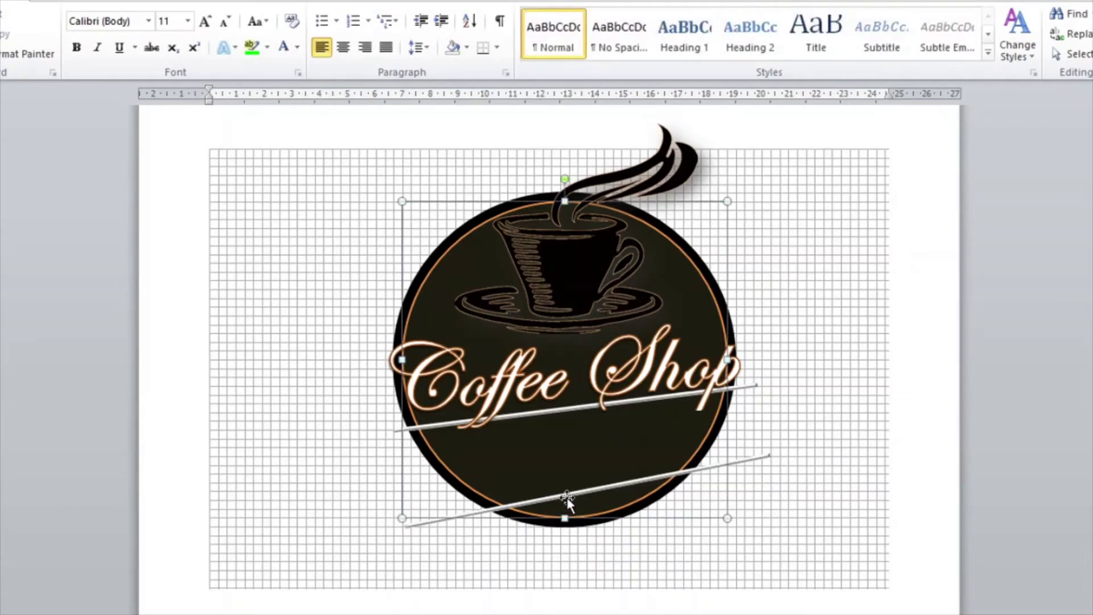
click(763, 458)
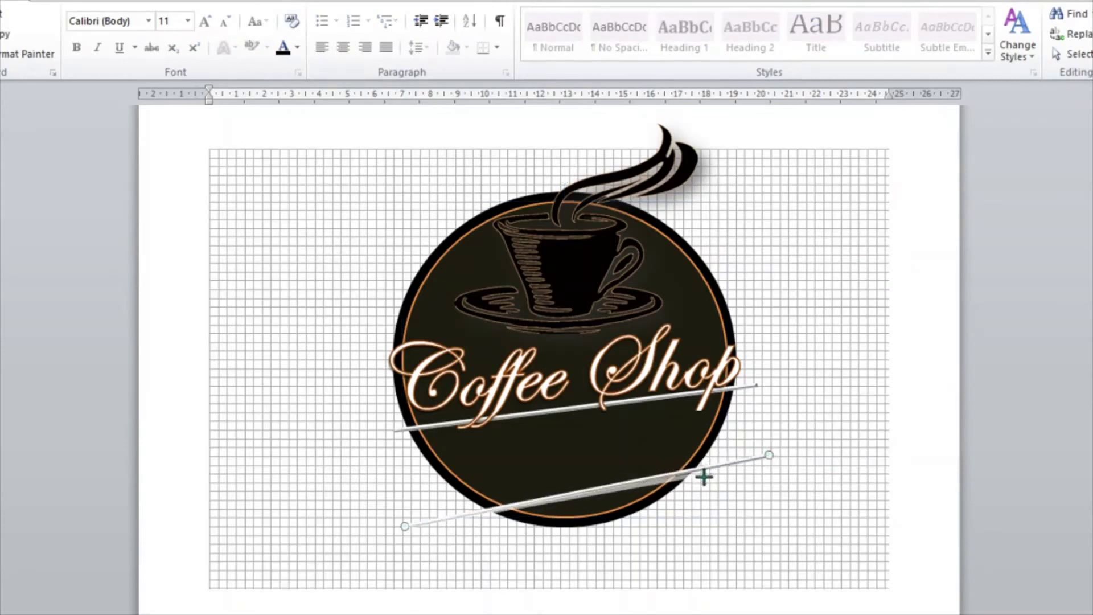
drag(719, 466, 711, 474)
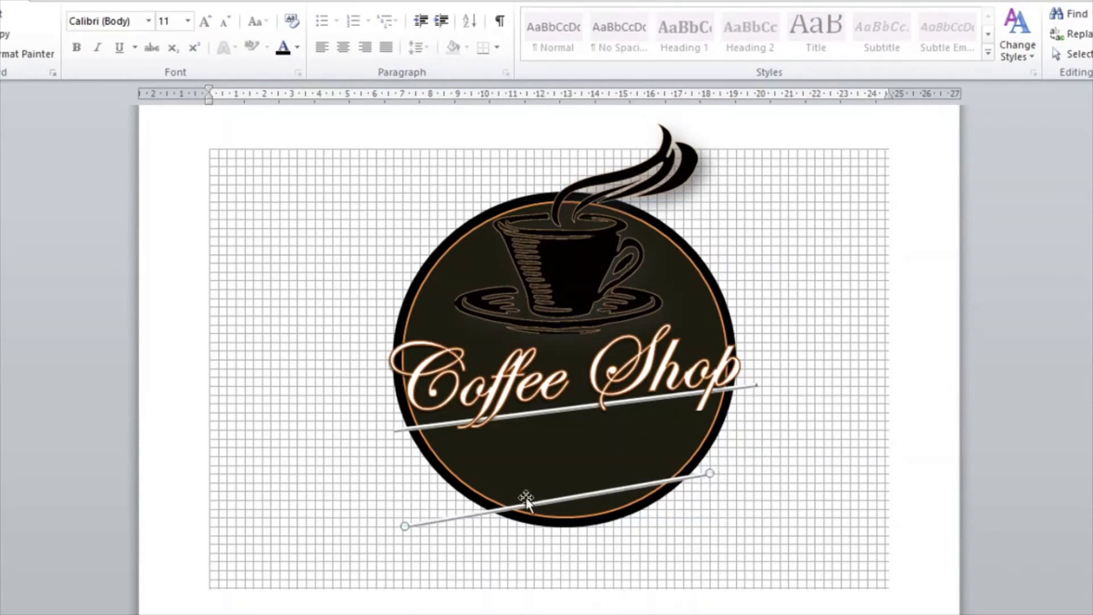
click(402, 530)
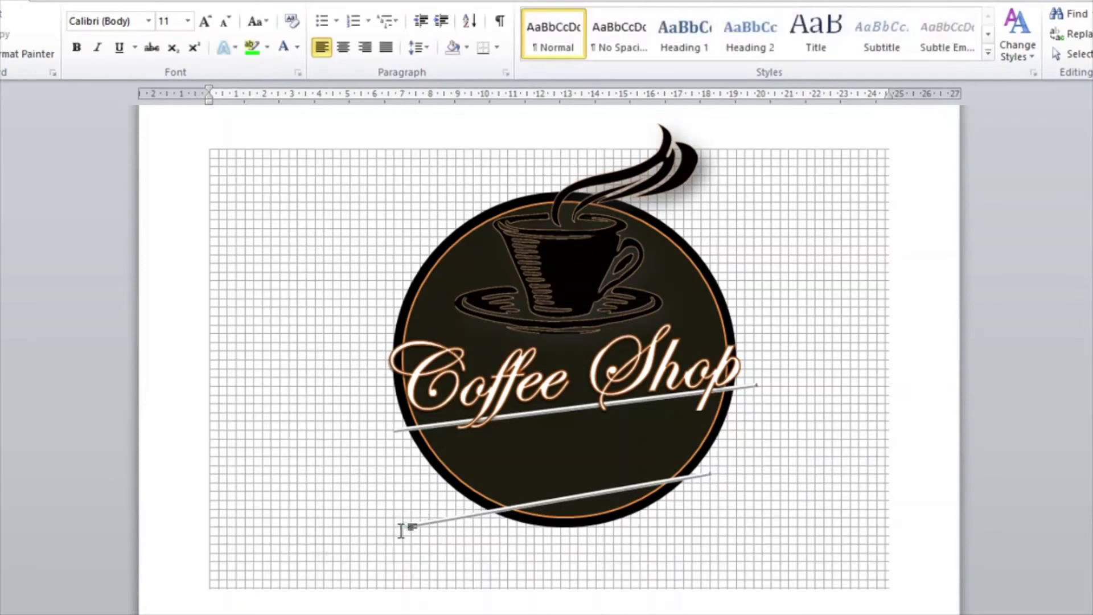
drag(420, 519, 422, 518)
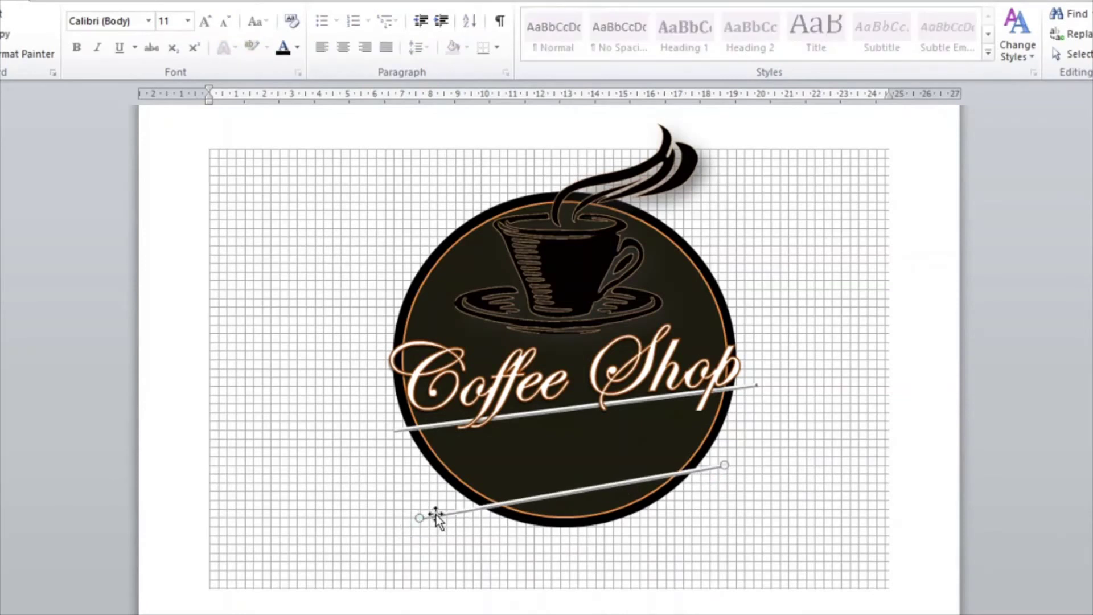
drag(436, 515, 454, 509)
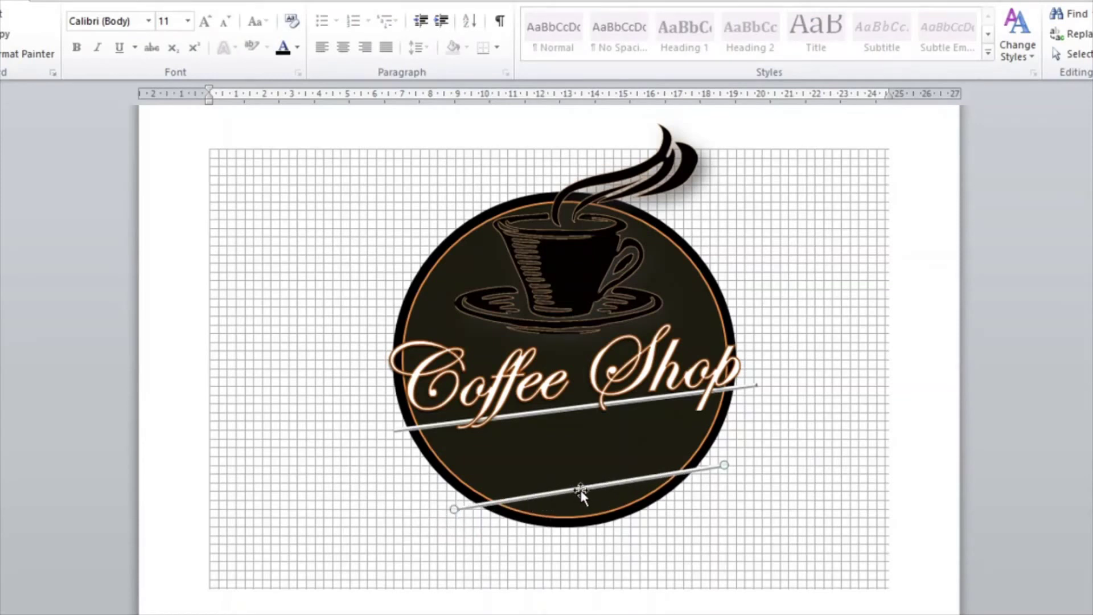
drag(581, 495, 576, 491)
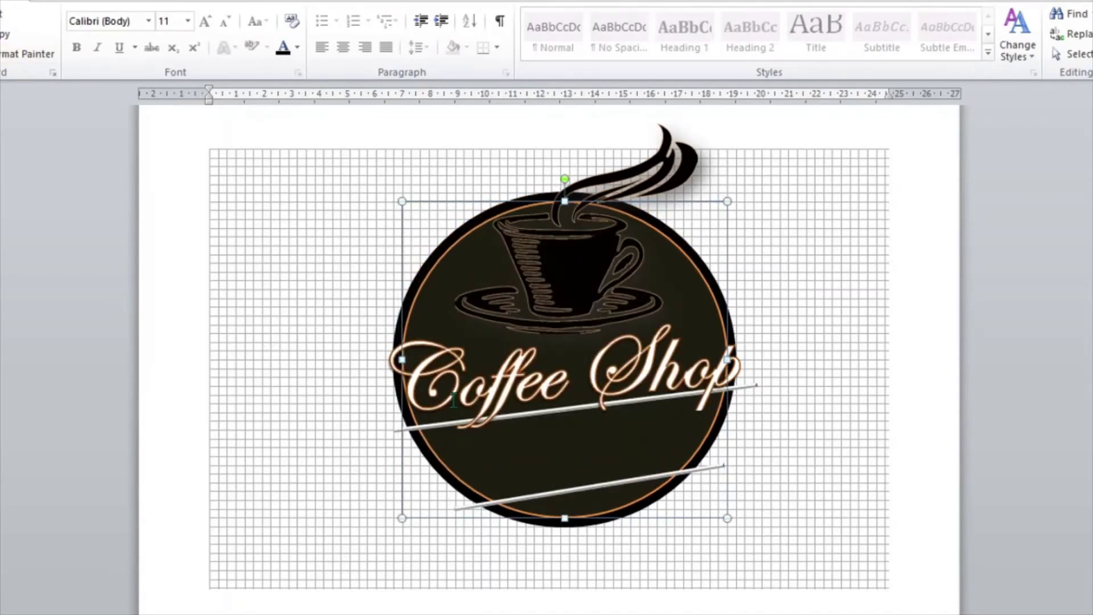
drag(581, 491, 564, 453)
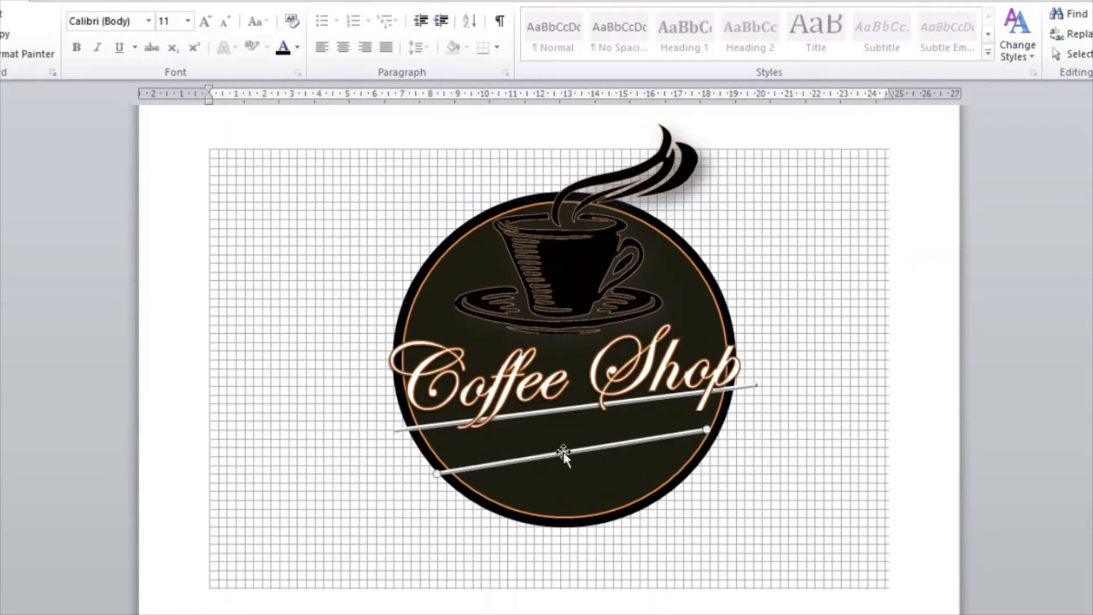
drag(435, 474, 437, 465)
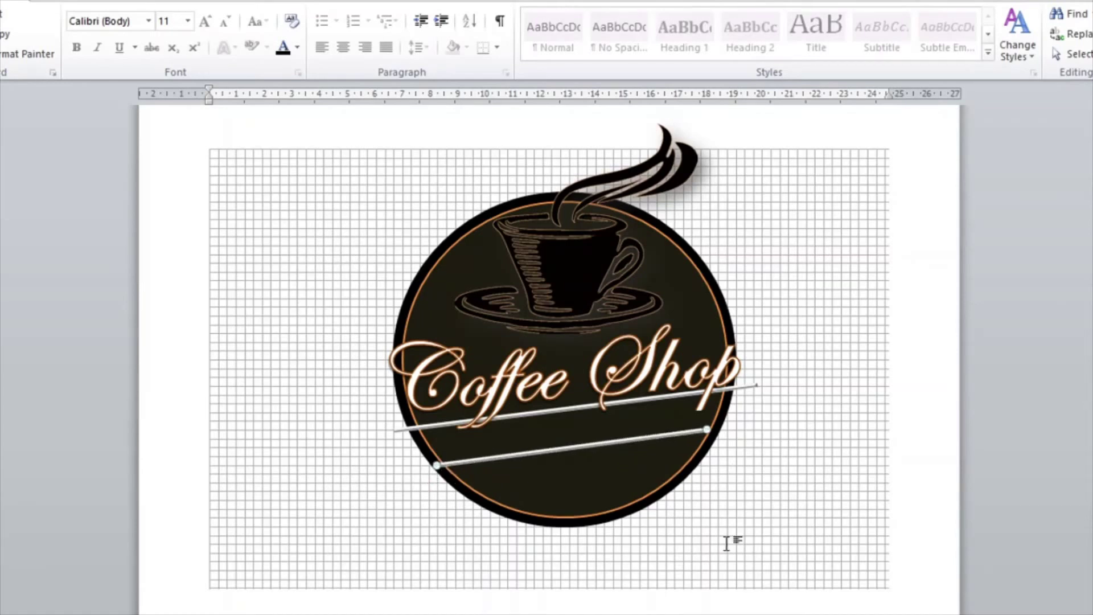
click(829, 506)
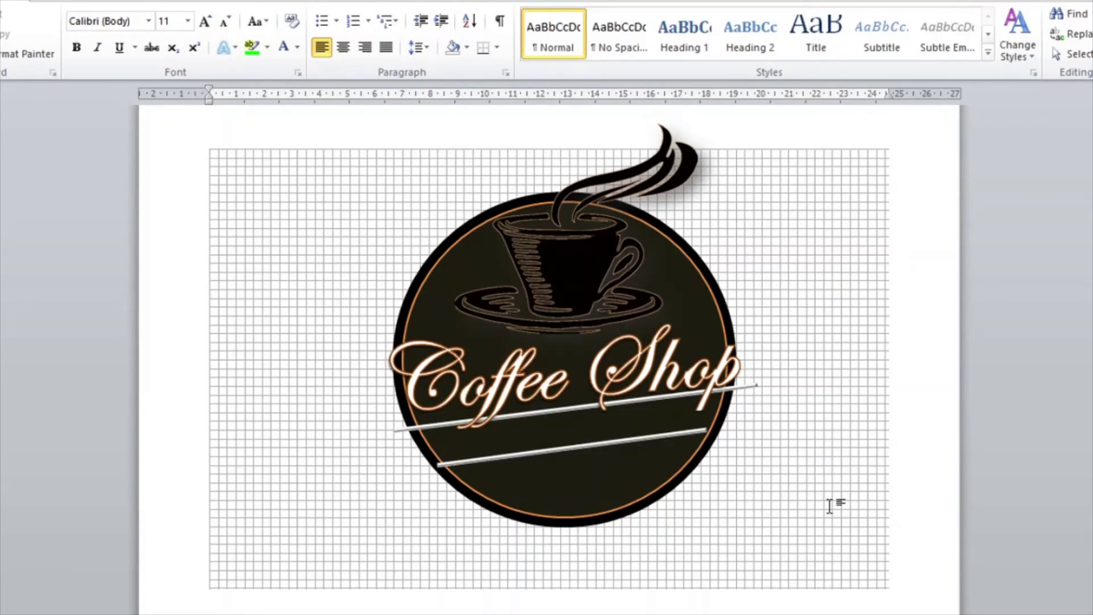
- Drag the lower line's endpoints inward and level them so it sits centred beneath the upper line
drag(610, 443, 609, 435)
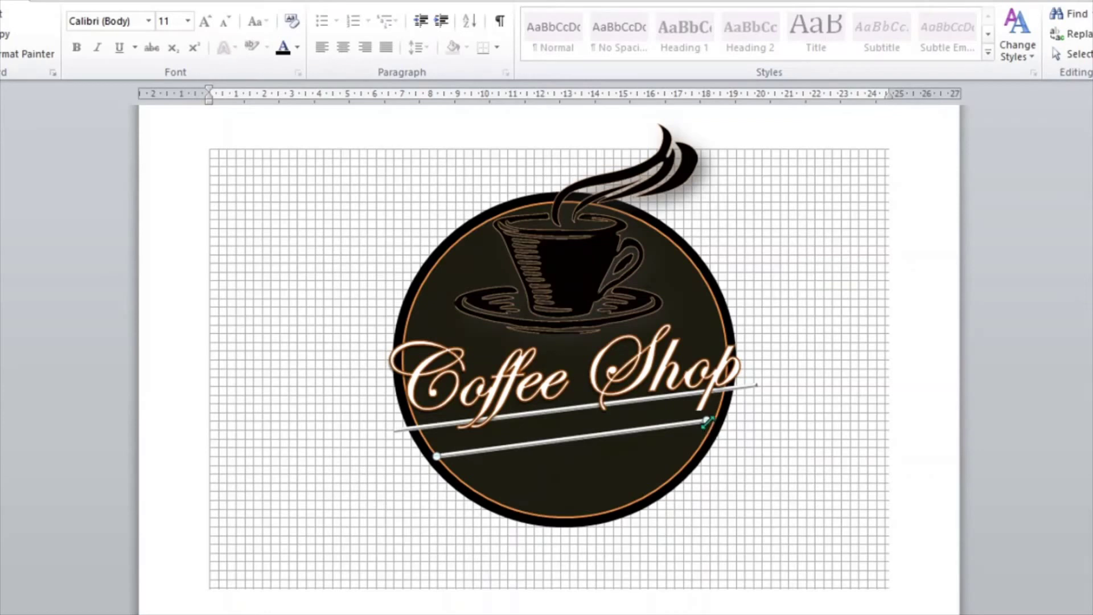
drag(708, 421, 684, 422)
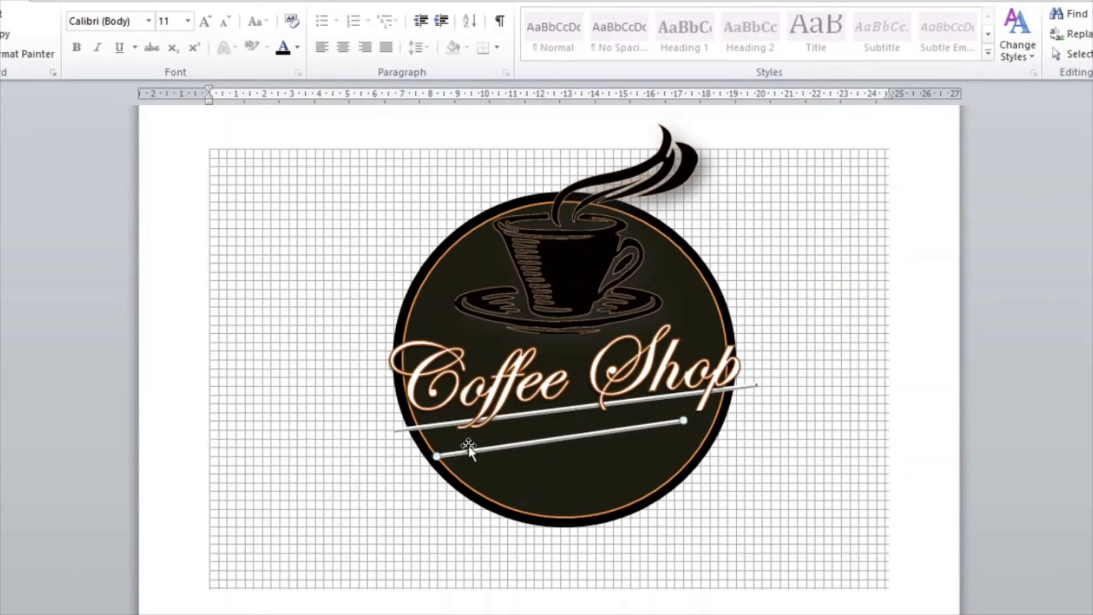
drag(437, 456, 454, 448)
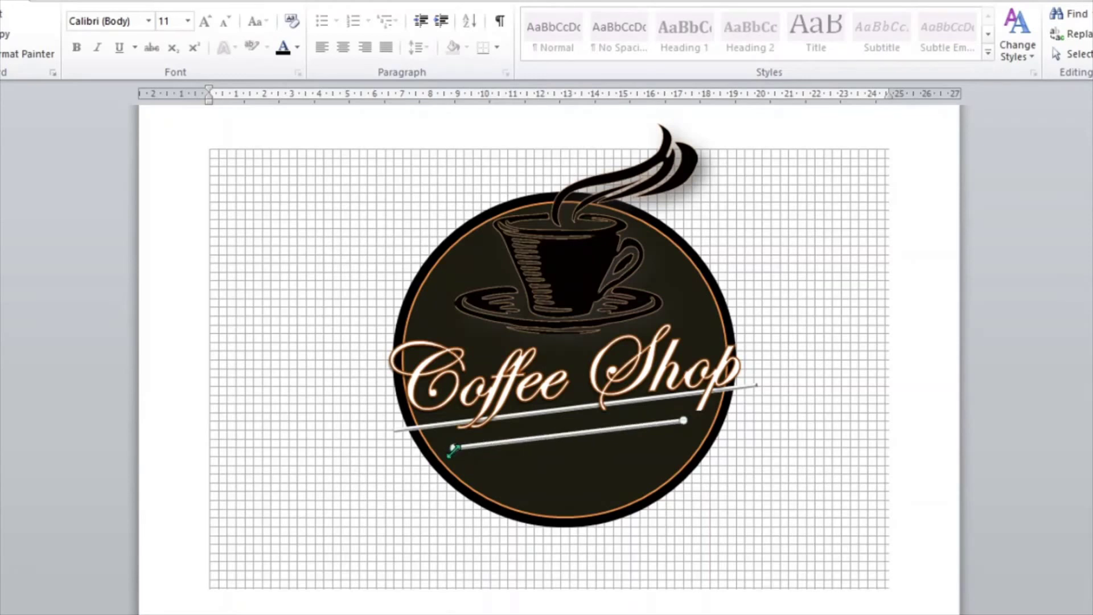
drag(454, 450, 454, 449)
drag(455, 447, 456, 449)
drag(455, 453, 453, 456)
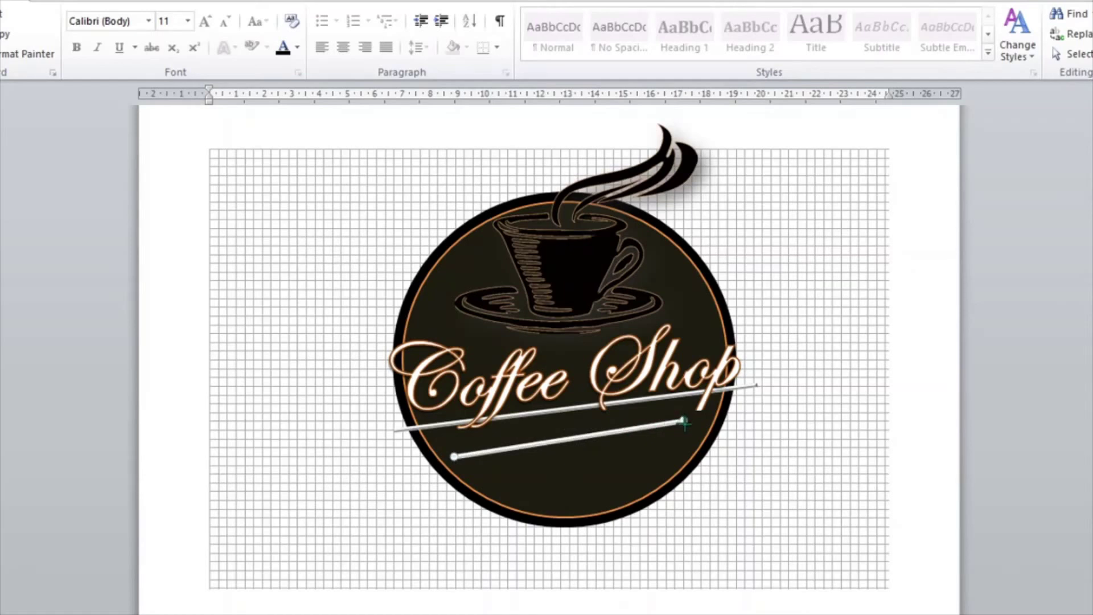
drag(685, 422, 686, 427)
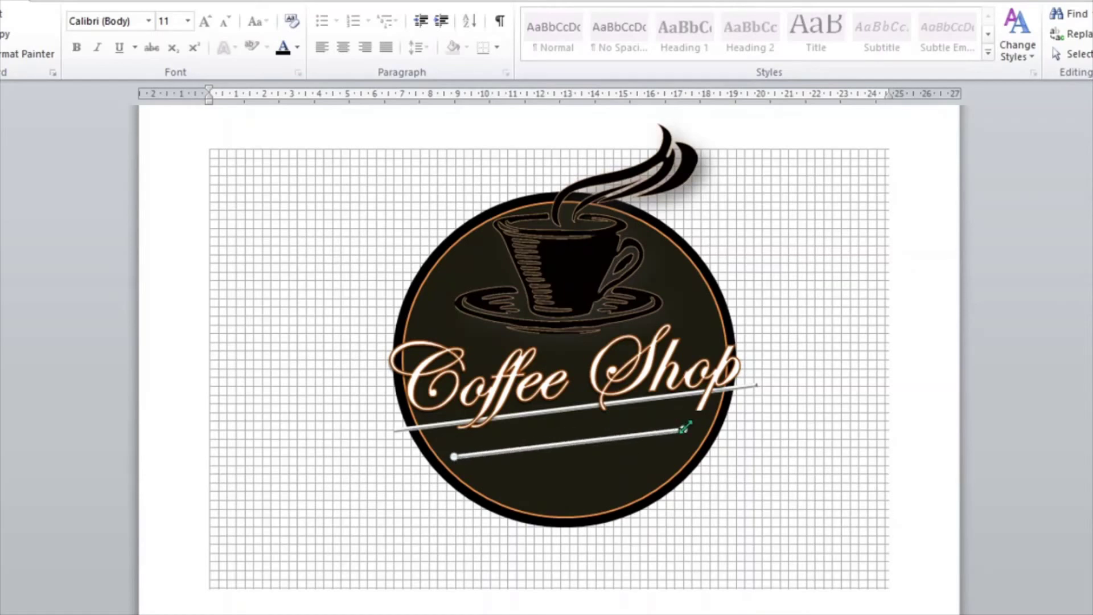
- Copy and paste the lower white line, then move the duplicate to the page's top-left corner
right_click(593, 446)
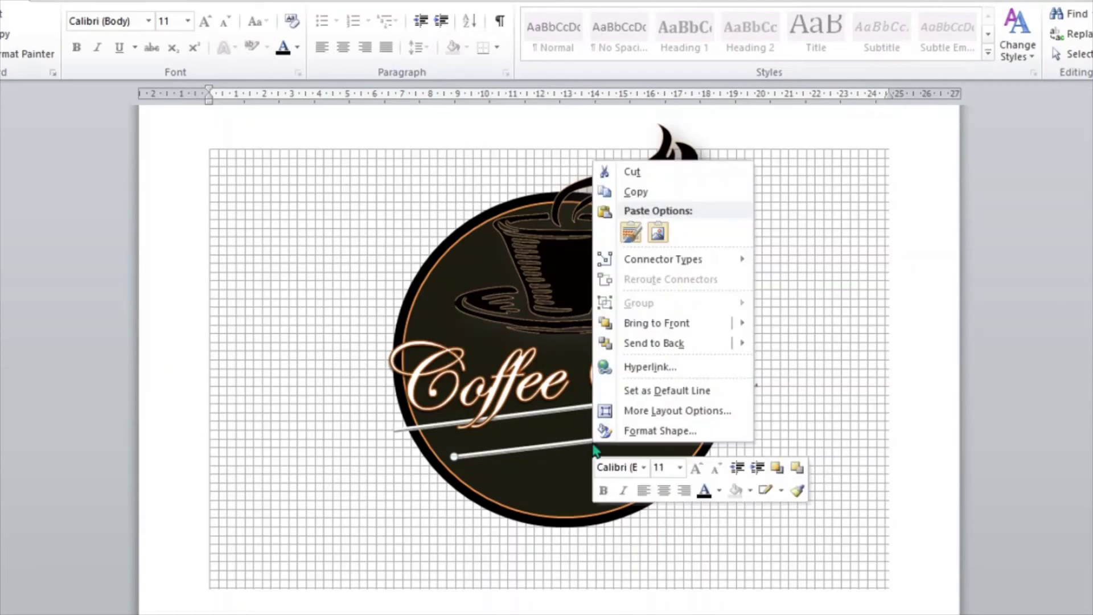
click(636, 194)
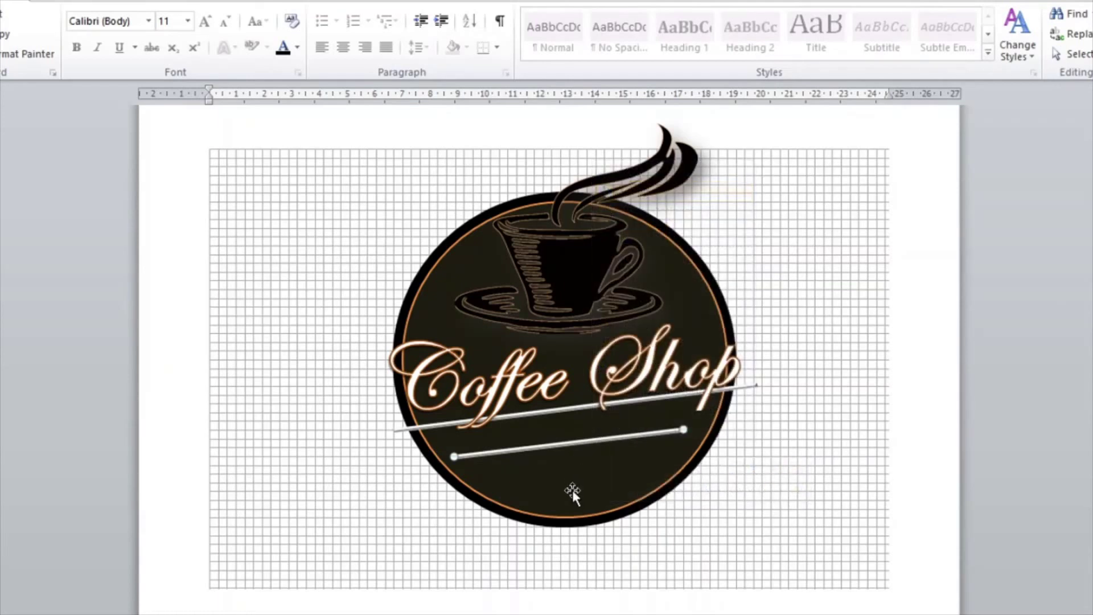
right_click(579, 473)
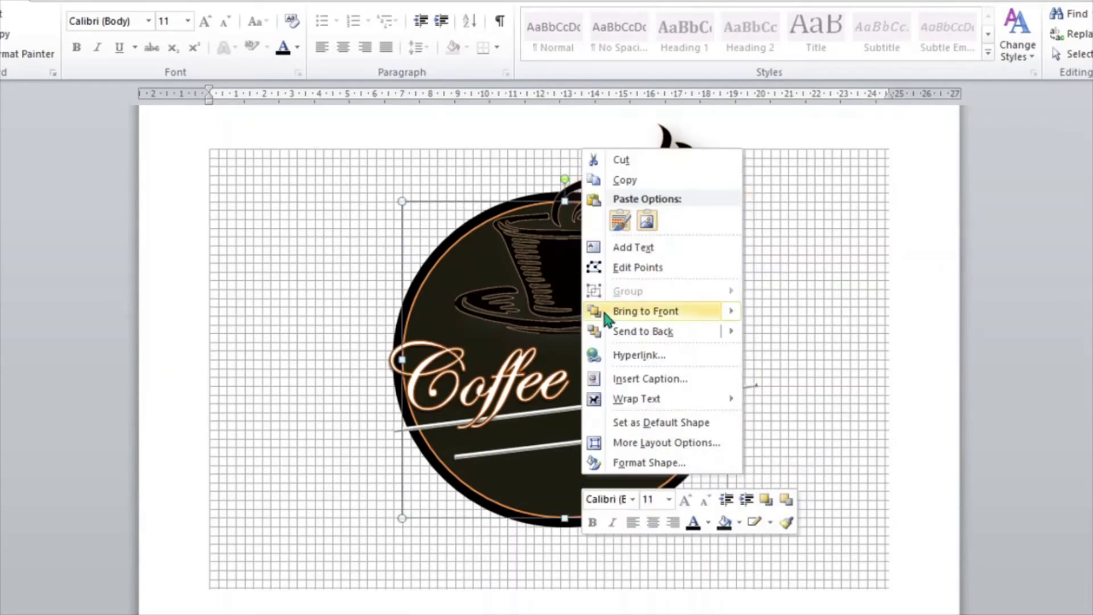
click(620, 222)
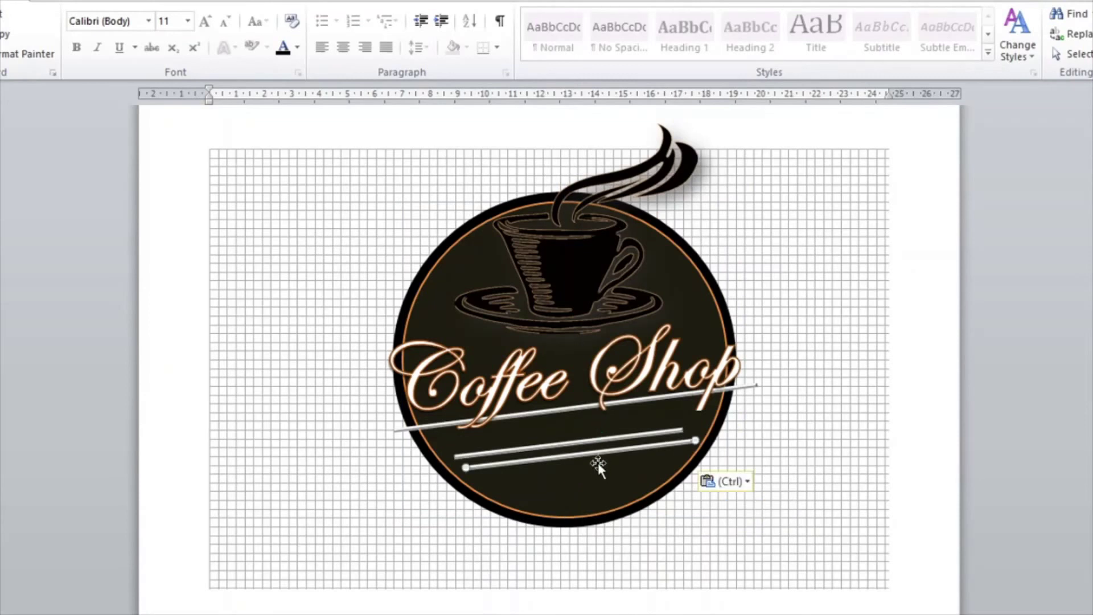
mouse_move(598, 457)
mouse_down()
mouse_move(589, 474)
mouse_move(282, 199)
mouse_up()
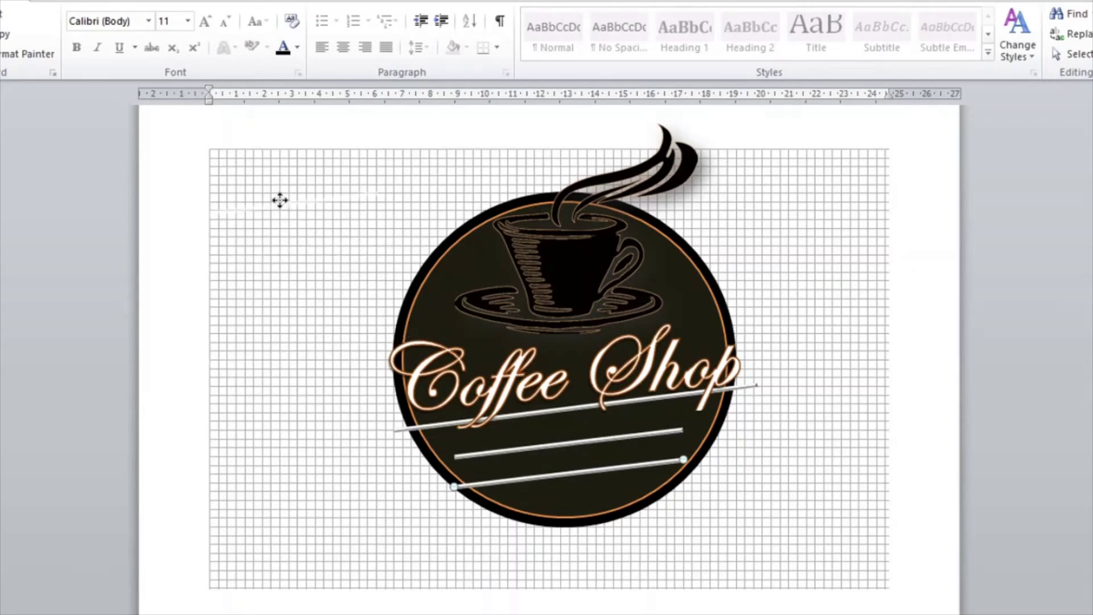
click(335, 488)
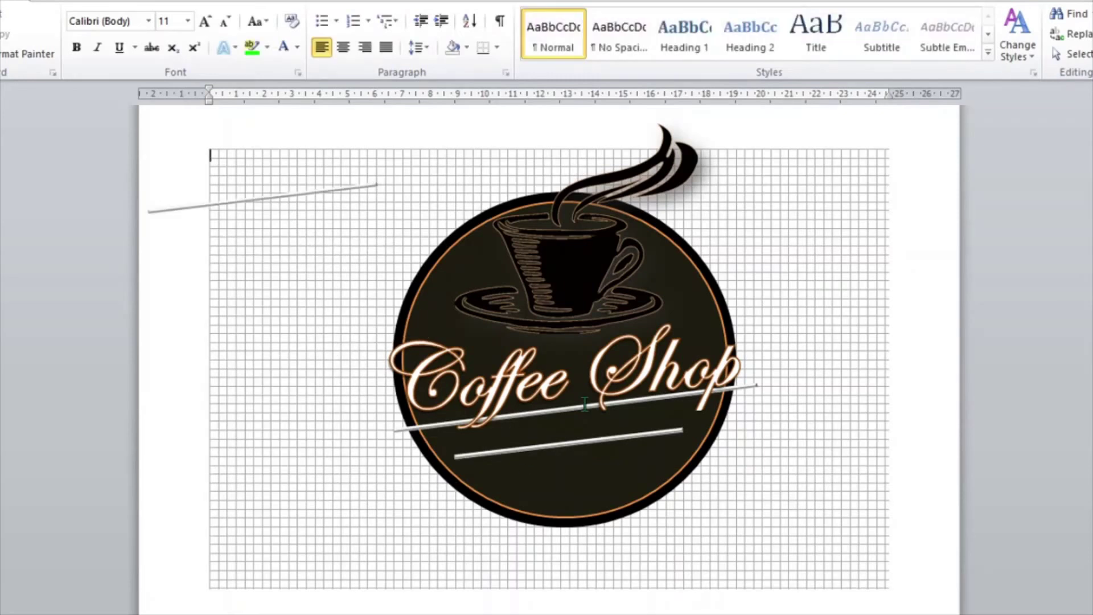
- Select all the Coffee Shop lettering and bring up its Text Effects options
click(718, 376)
drag(742, 382, 457, 411)
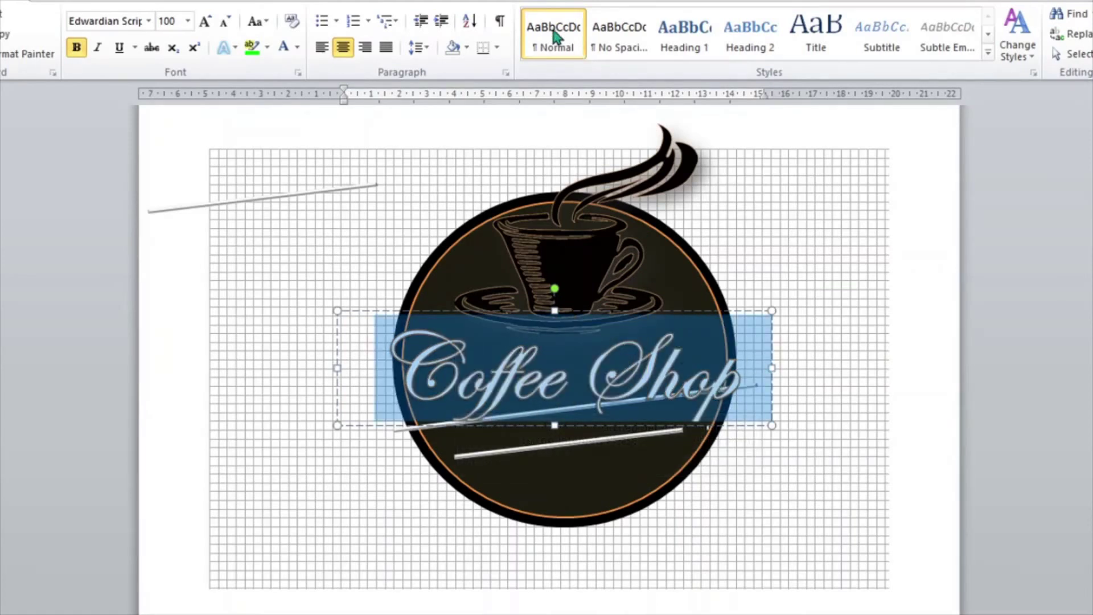
click(470, 4)
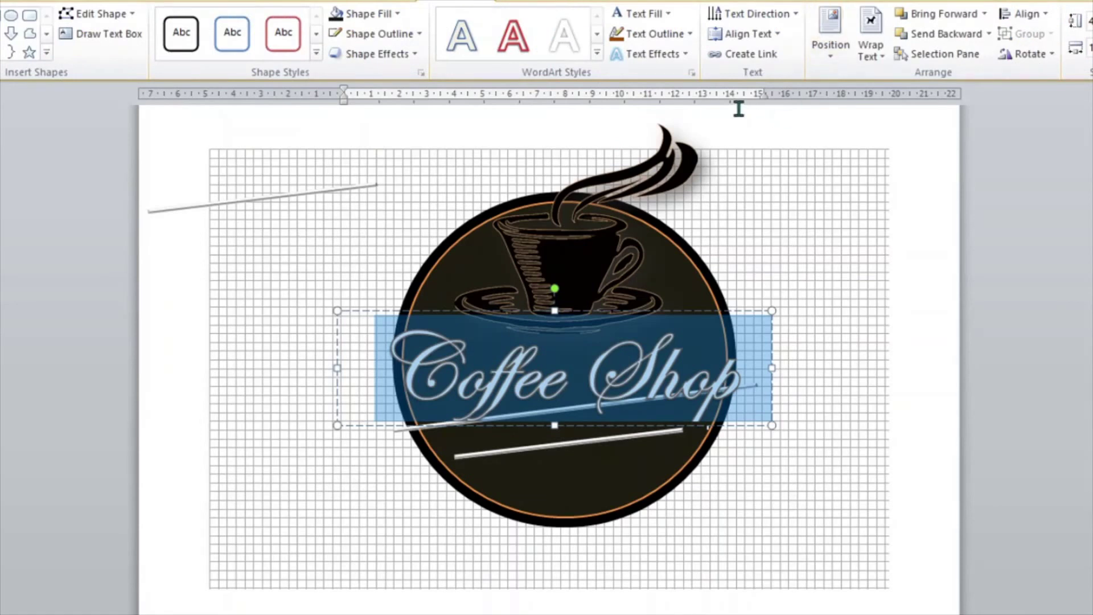
click(681, 54)
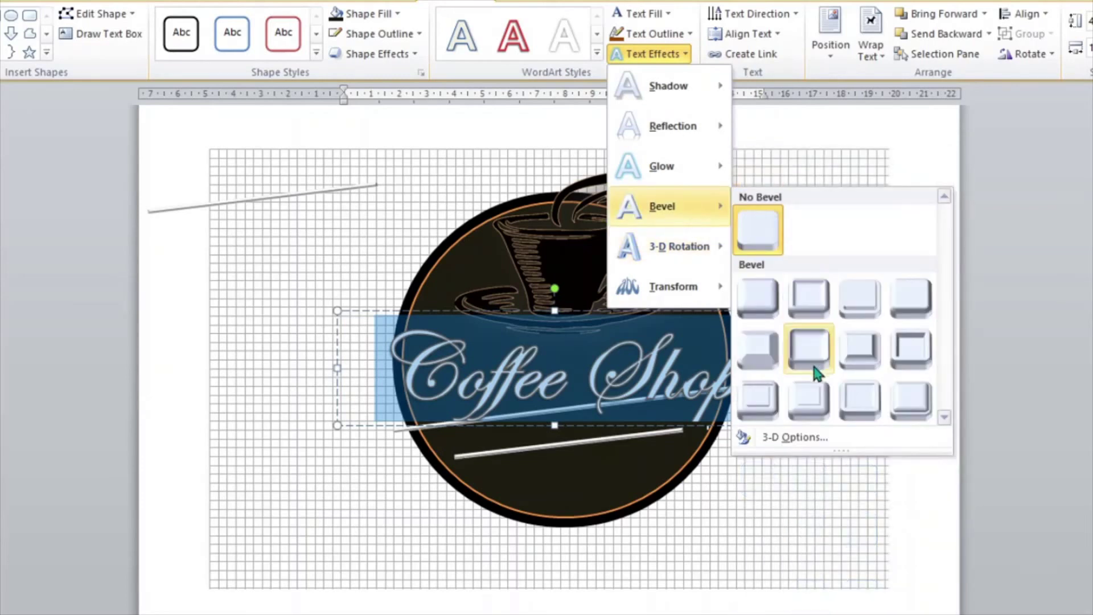
mouse_move(664, 206)
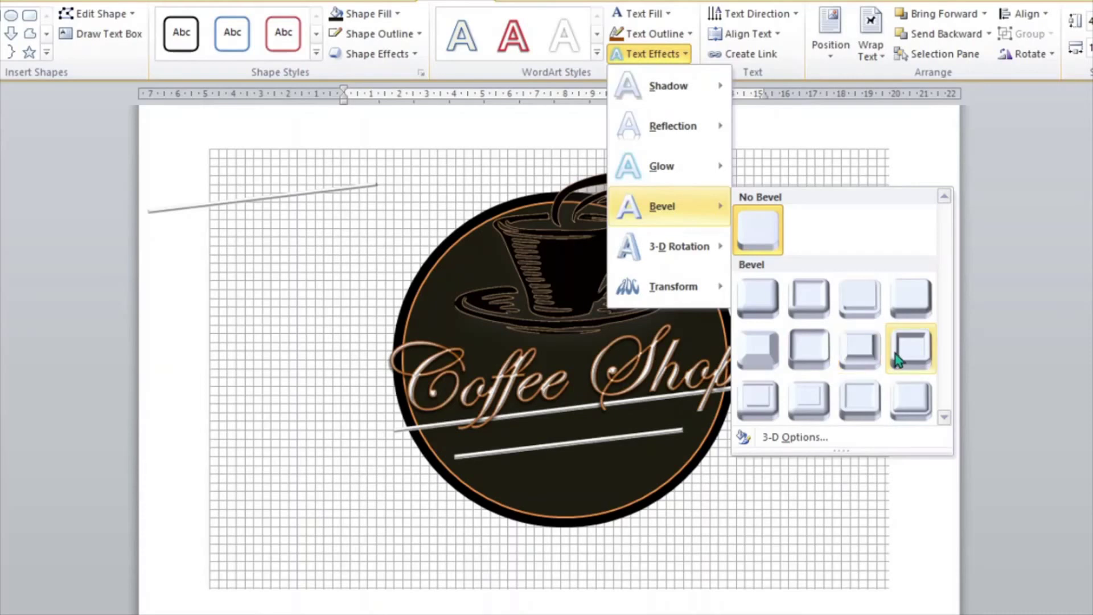
- Apply the Art Deco bevel to the Coffee Shop text and deselect it
click(916, 411)
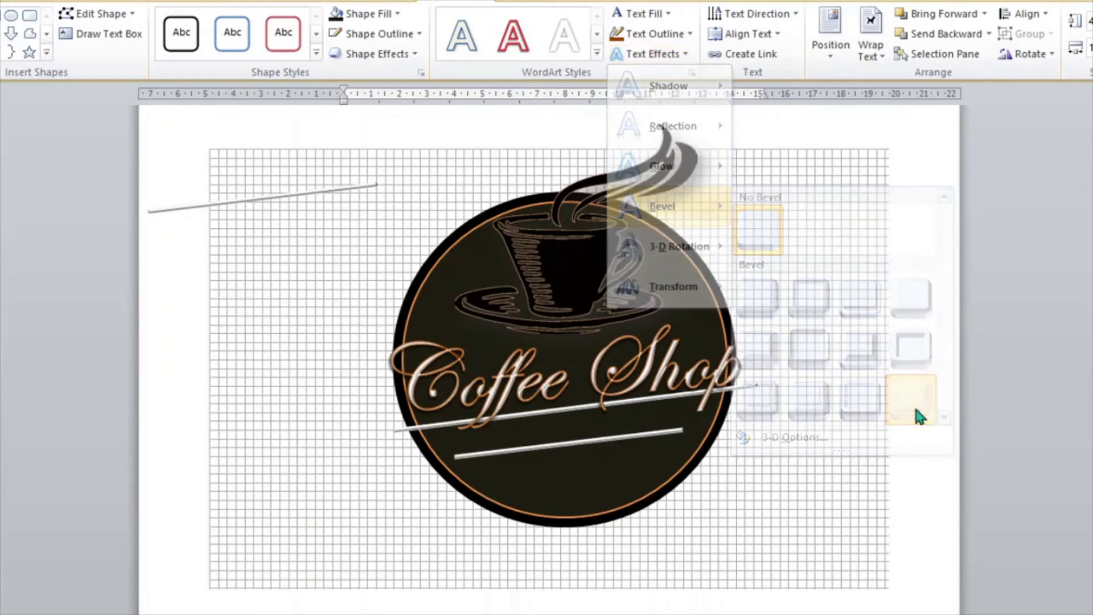
click(857, 472)
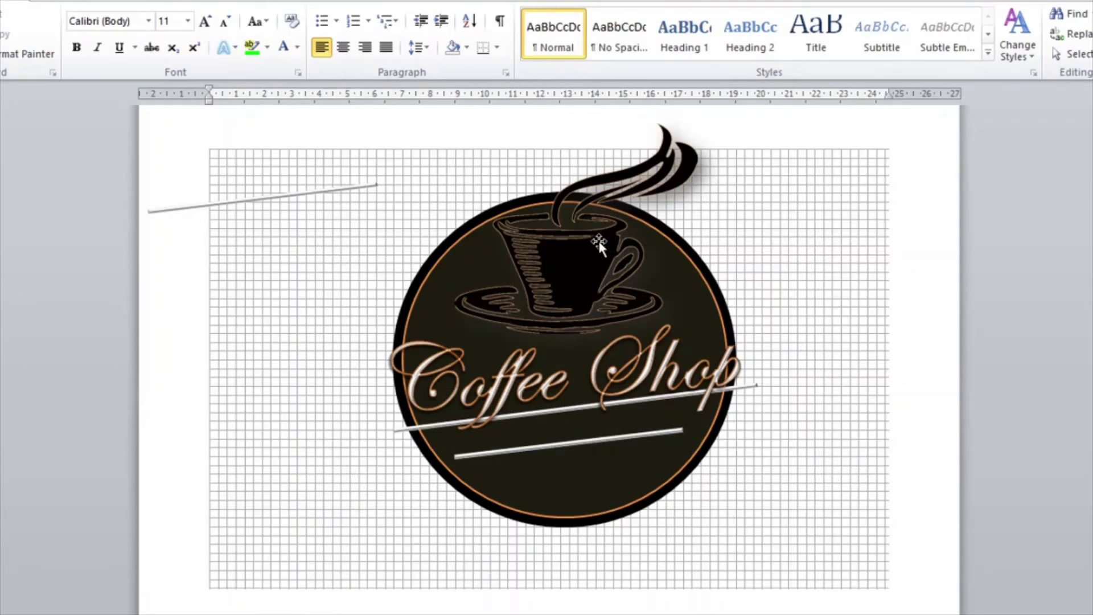
- Shrink the coffee cup picture and move it lower into the disc's upper half
click(579, 281)
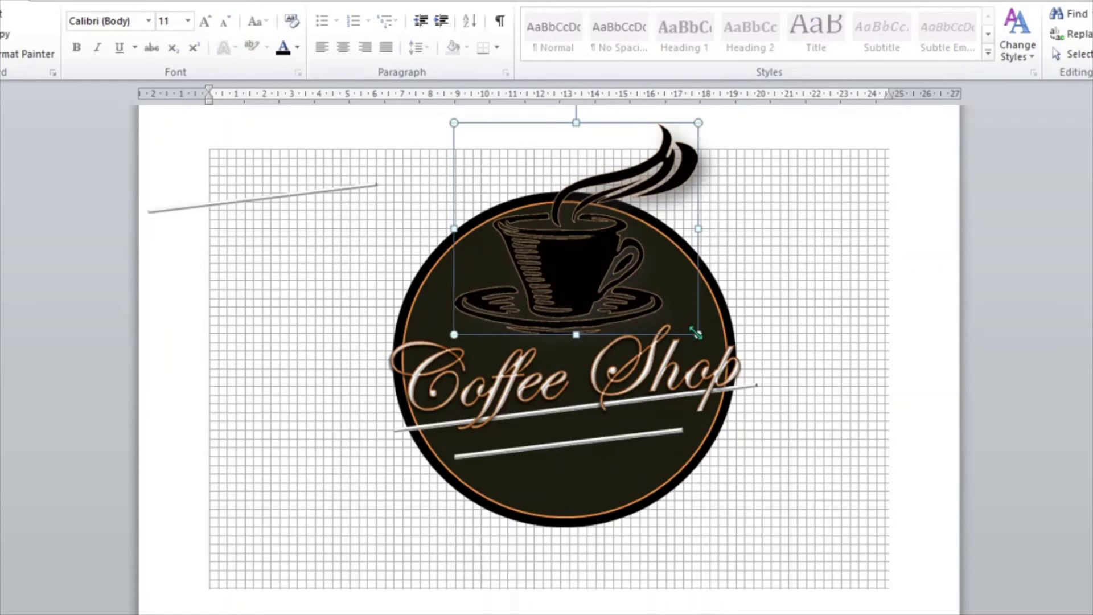
drag(699, 335, 674, 315)
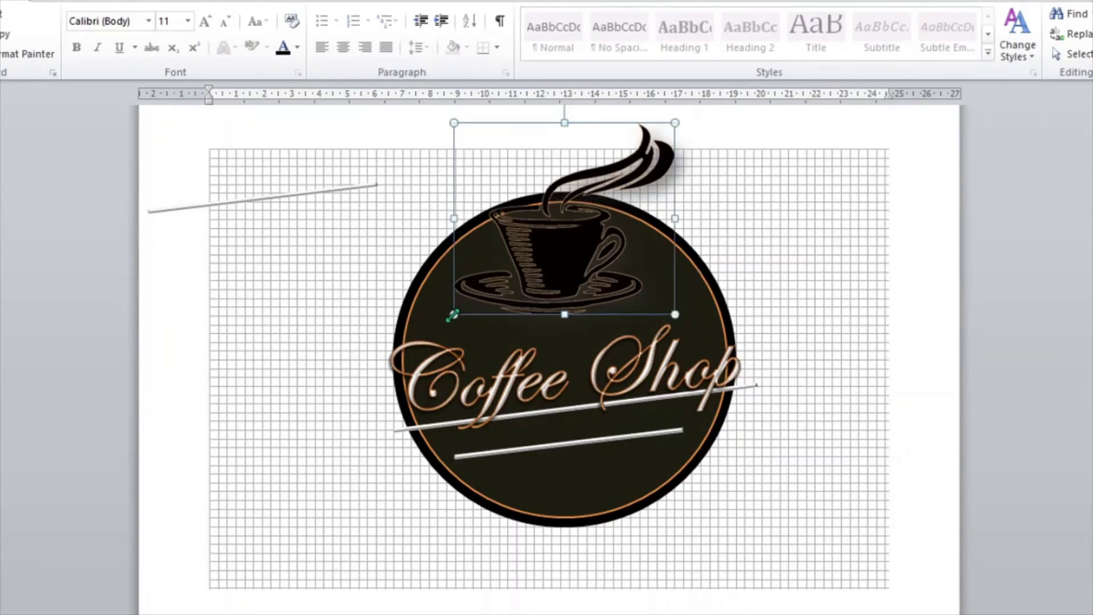
drag(457, 310, 481, 302)
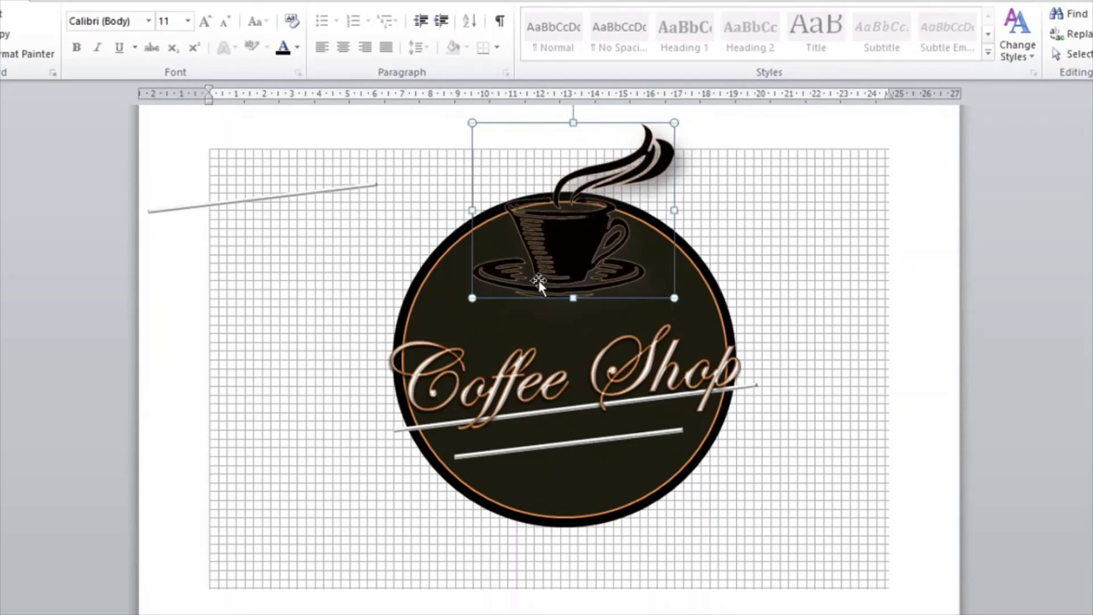
drag(545, 258, 558, 239)
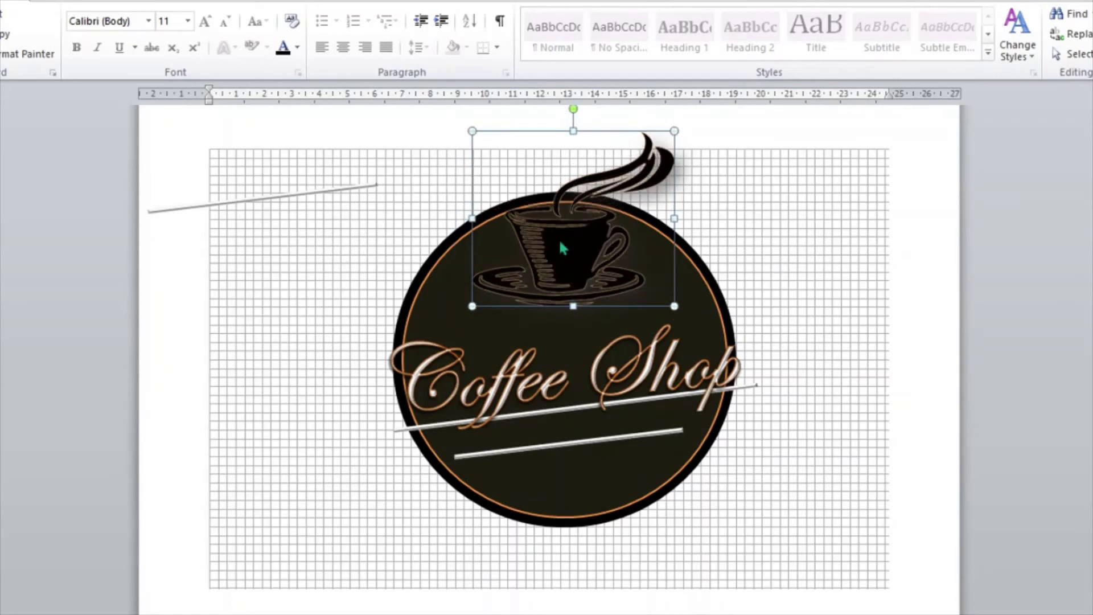
click(842, 234)
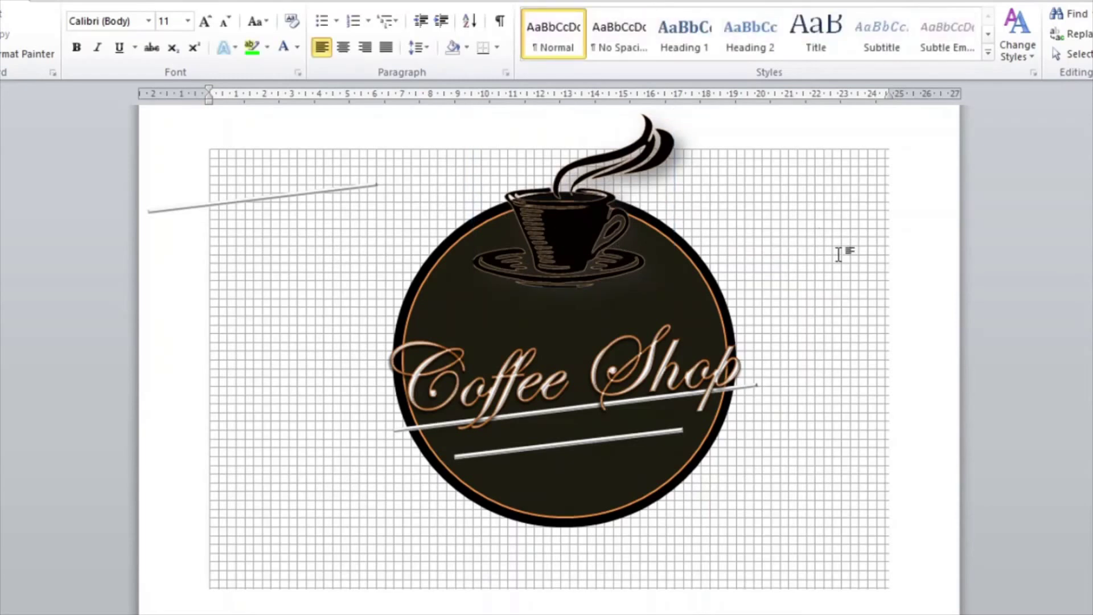
drag(582, 242, 582, 260)
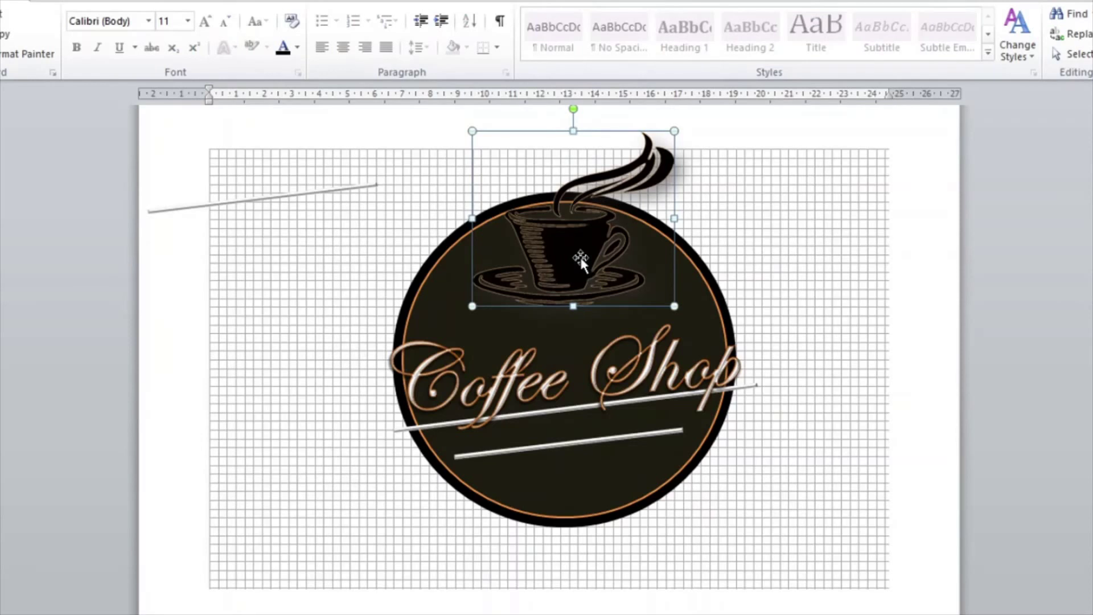
mouse_move(581, 259)
mouse_down()
mouse_move(561, 261)
mouse_move(563, 272)
mouse_up()
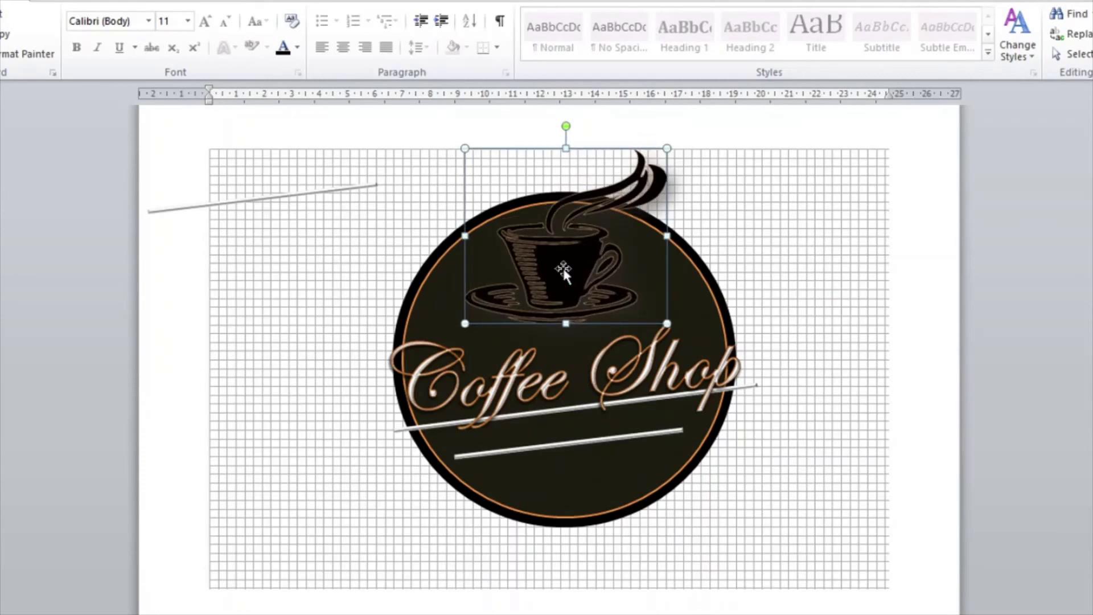
click(749, 241)
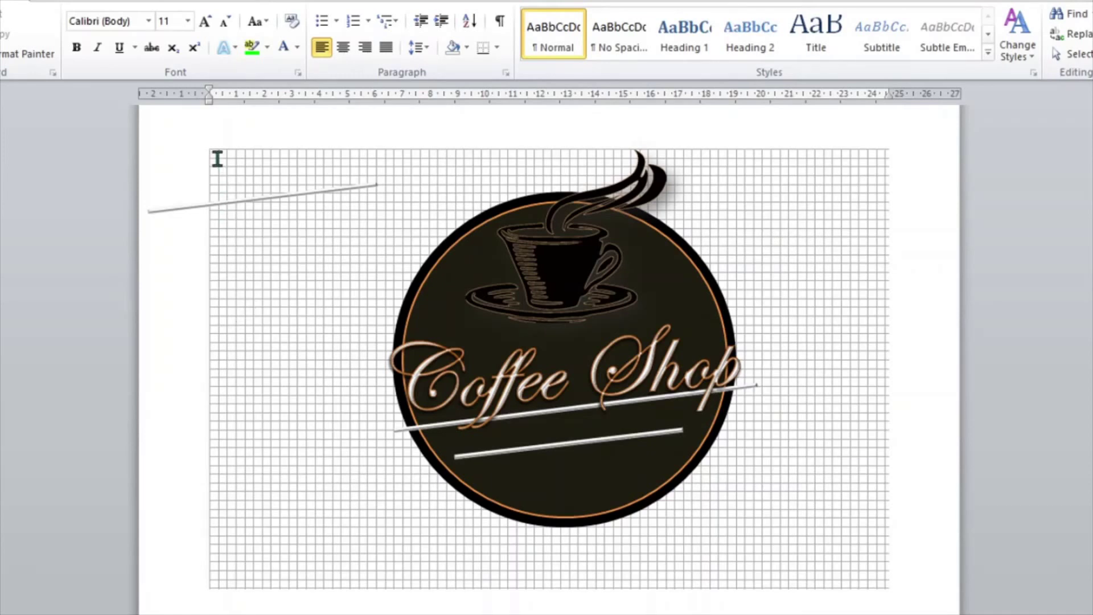
- Delete the stray top-left line and draw a rectangle covering the whole page
click(228, 204)
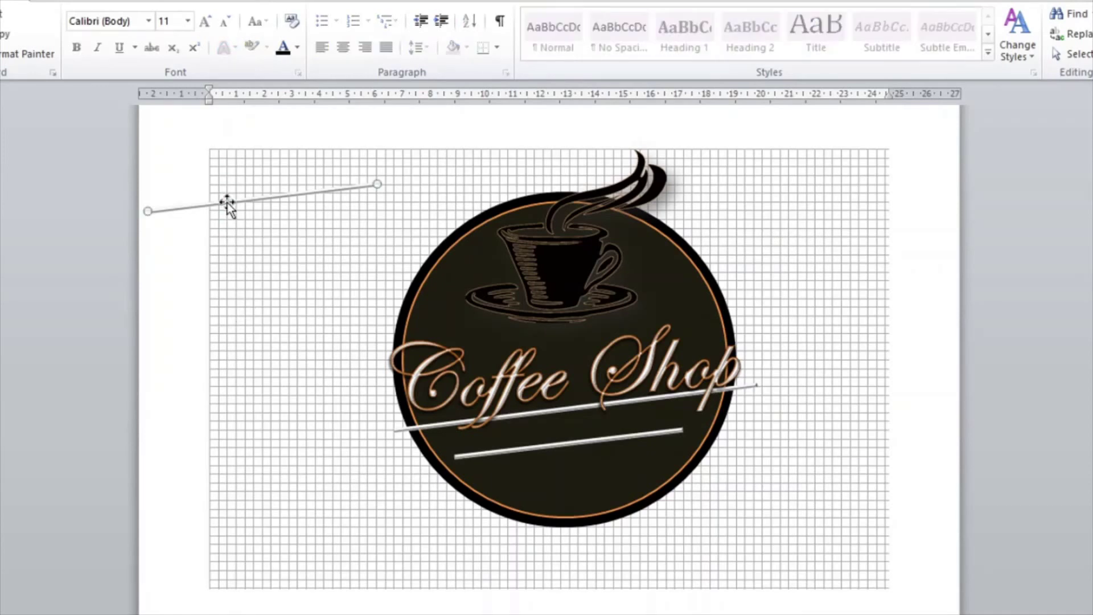
key(Delete)
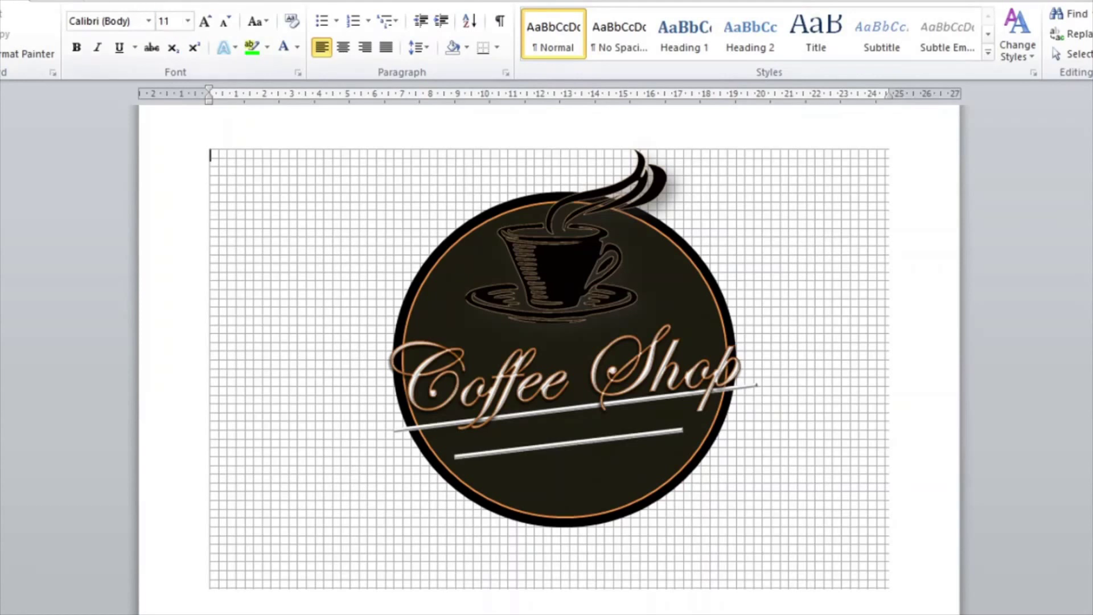
click(69, 2)
click(185, 54)
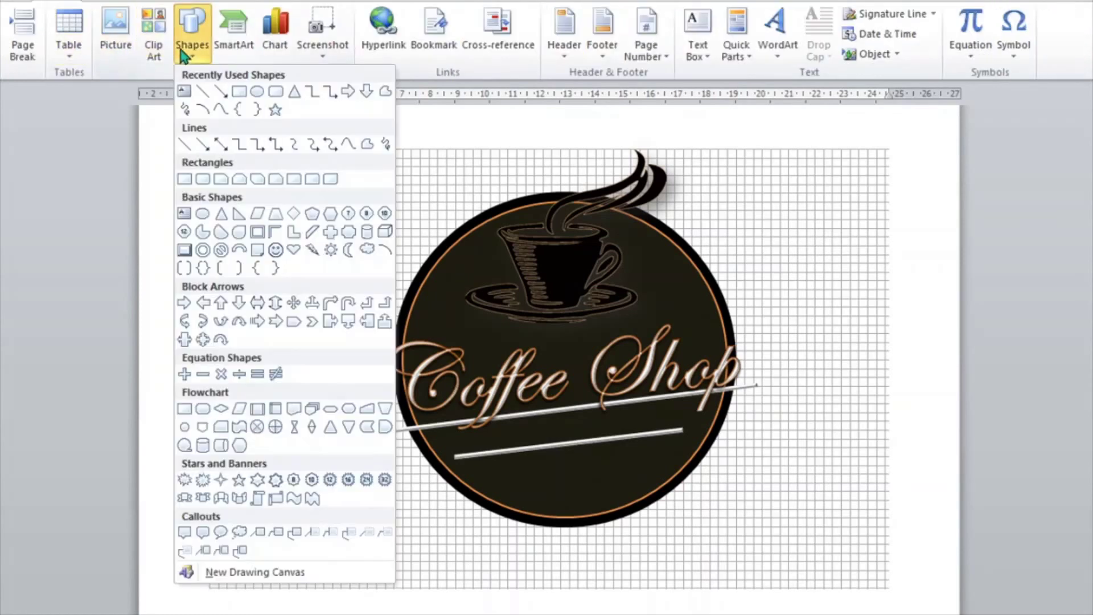
click(235, 85)
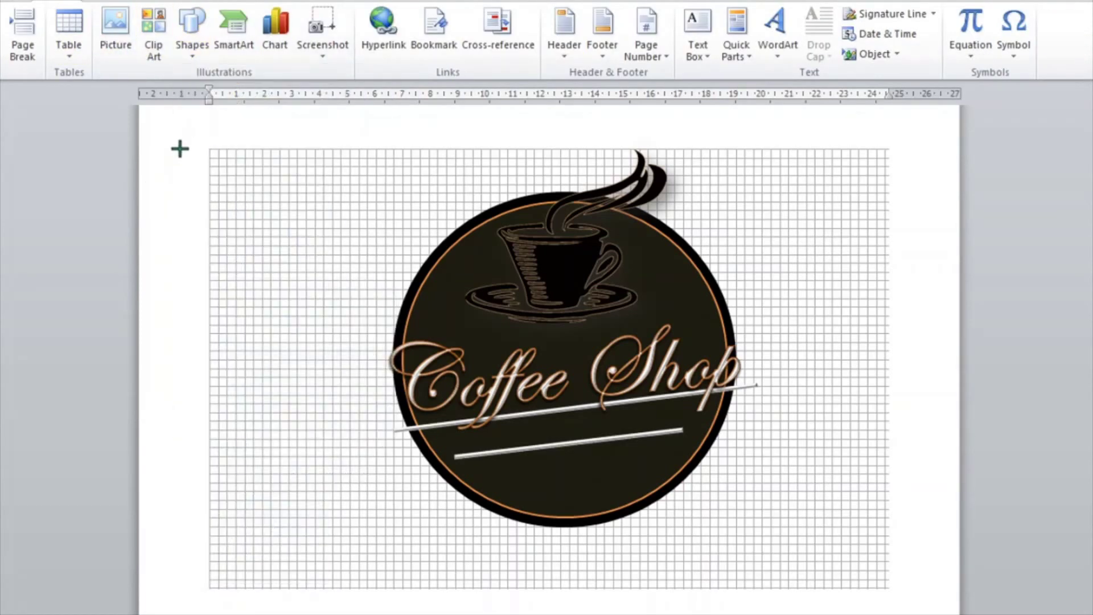
mouse_move(165, 131)
mouse_down()
mouse_move(666, 424)
mouse_move(937, 547)
mouse_move(941, 587)
mouse_up()
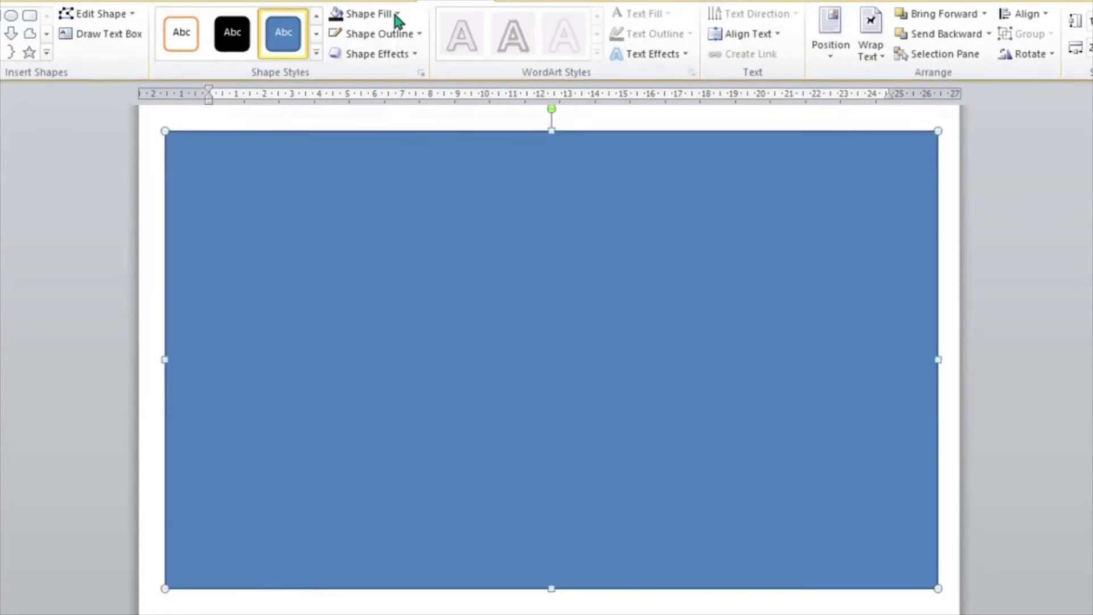
- Fill the rectangle dark blue and send it backward behind all the logo elements
click(397, 16)
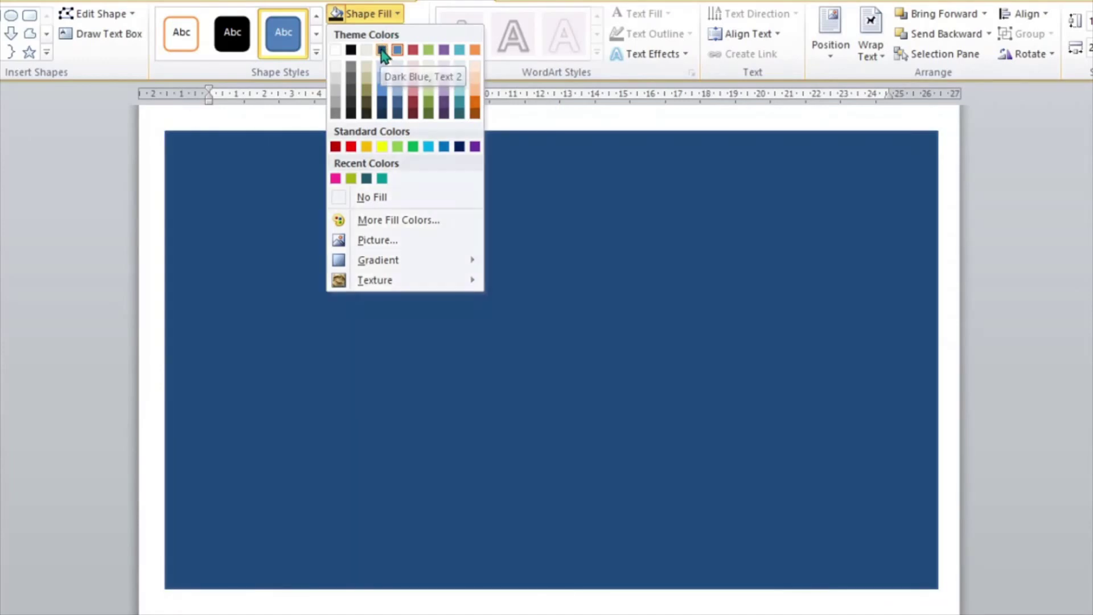
click(382, 51)
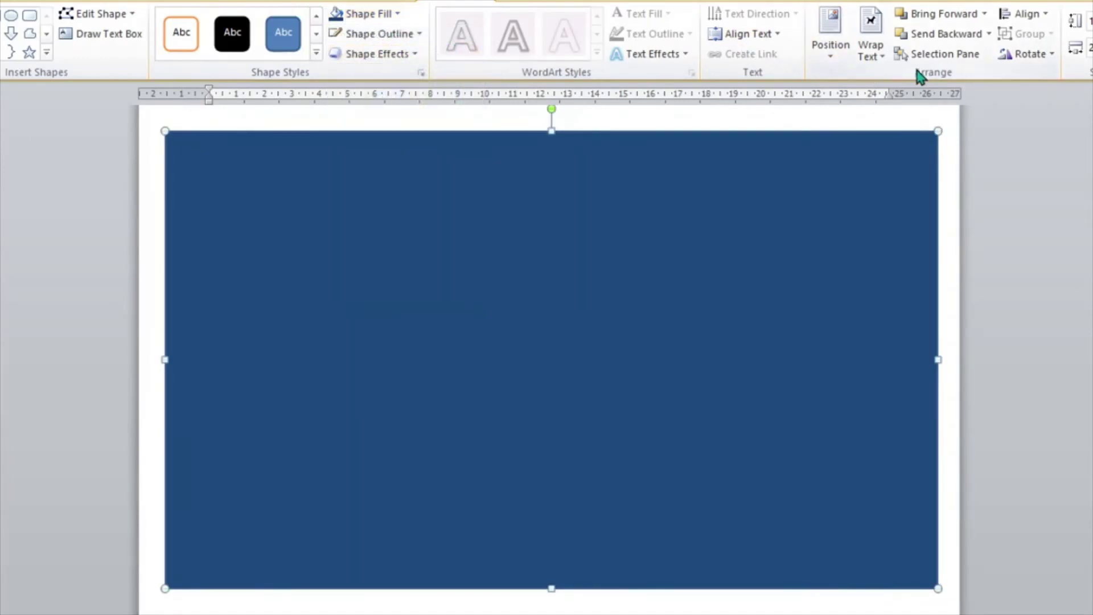
click(950, 36)
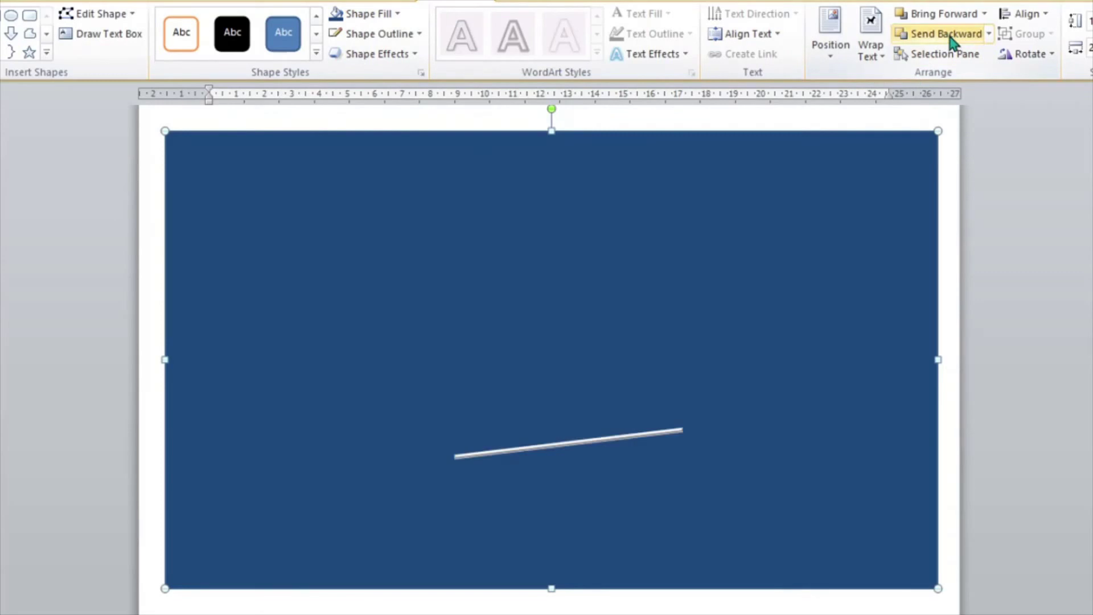
click(951, 37)
click(952, 37)
click(953, 38)
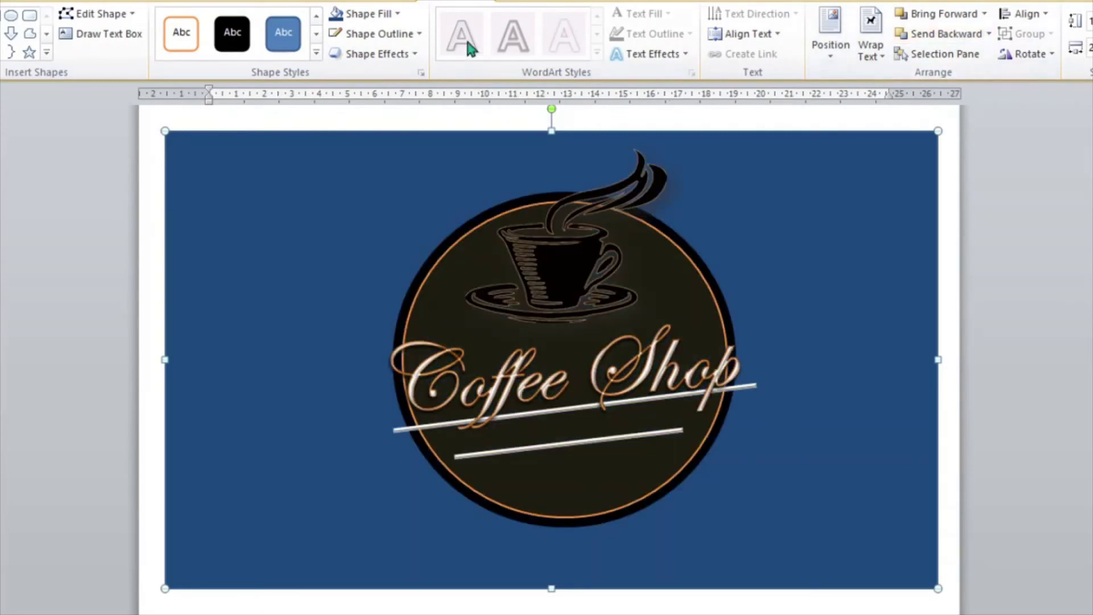
- Recolour the background rectangle dark teal and select the circular coffee logo
click(394, 13)
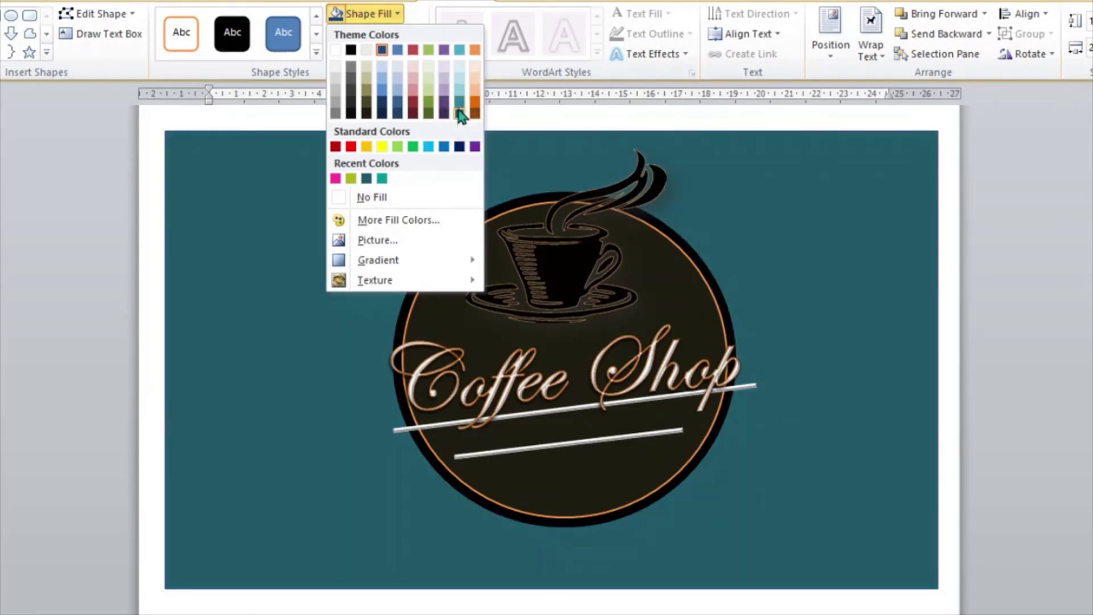
click(460, 113)
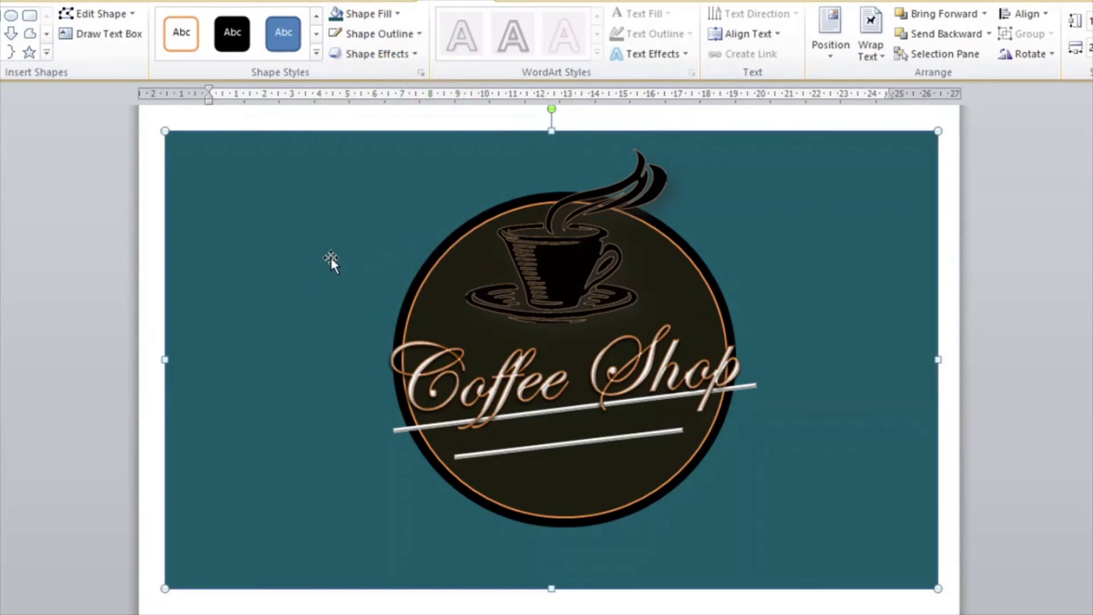
click(407, 292)
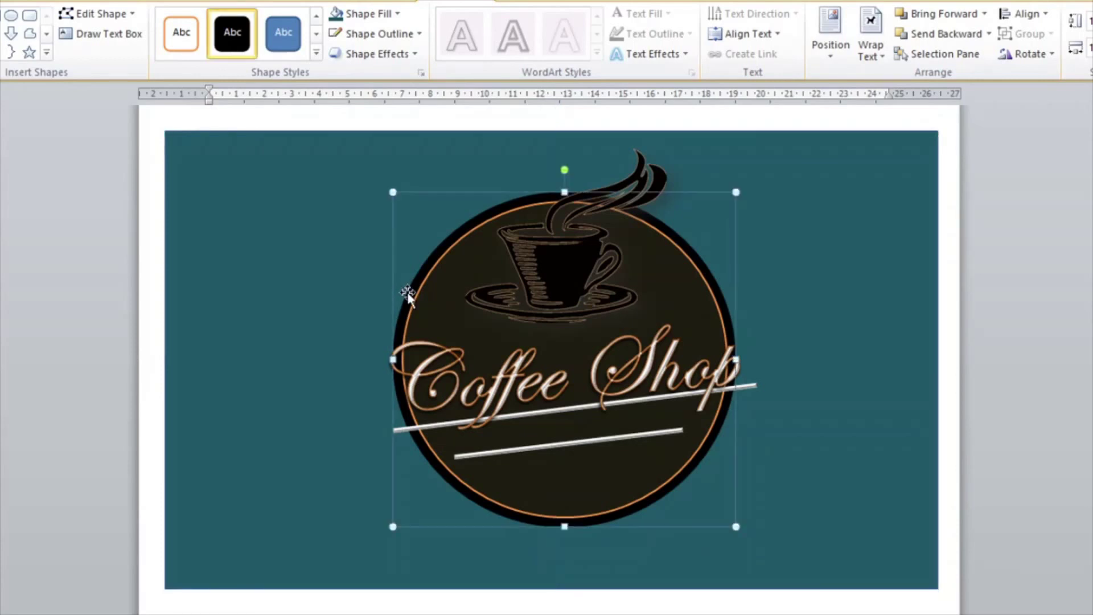
- Give the circular logo a bevel and an aqua glow, then deselect everything
click(421, 35)
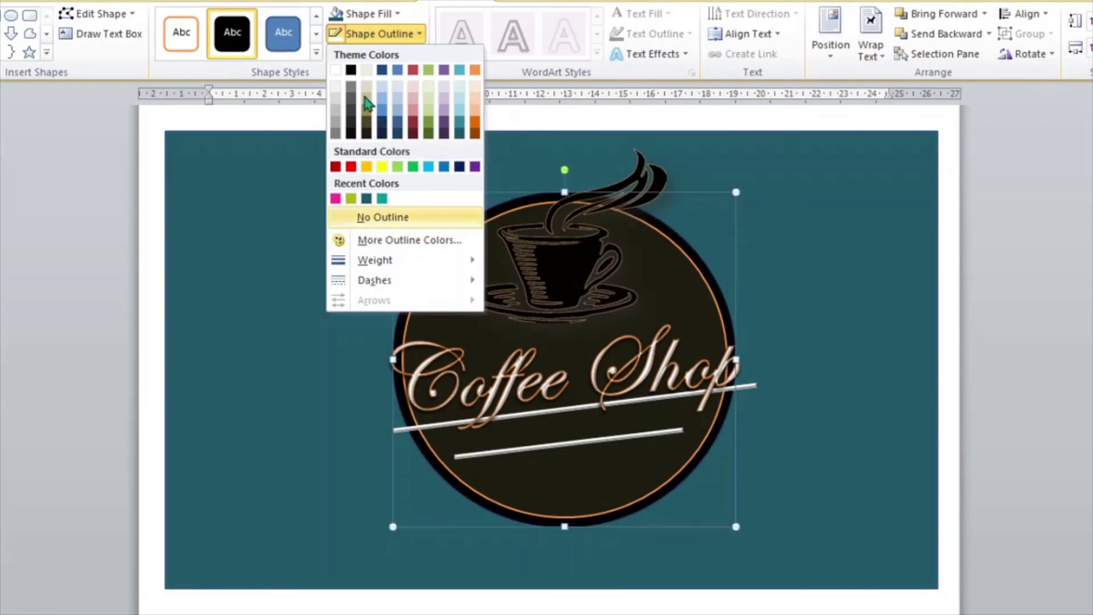
click(418, 31)
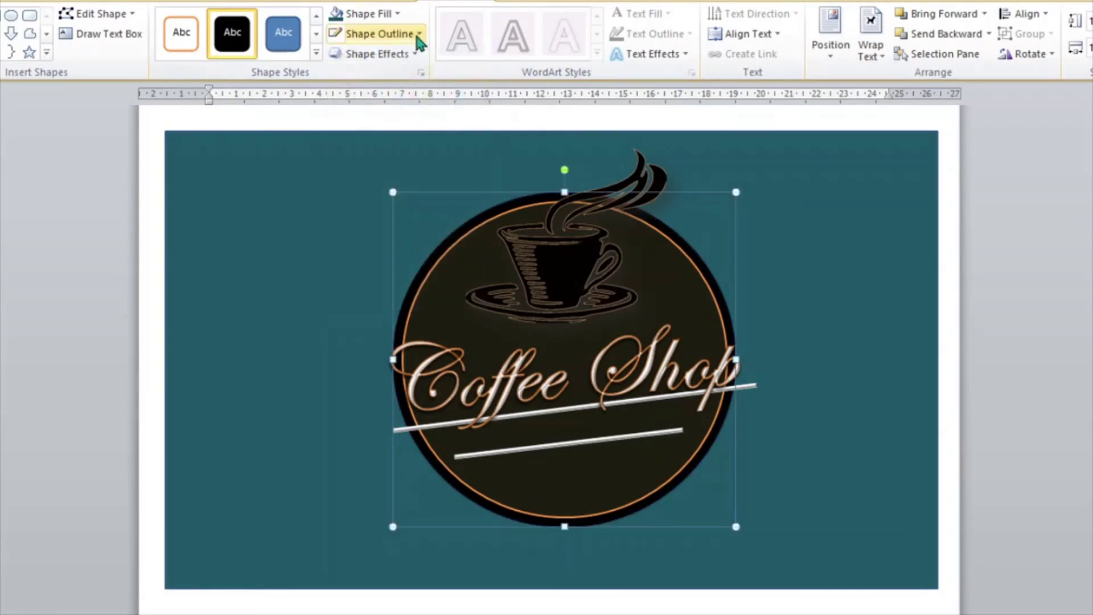
click(415, 54)
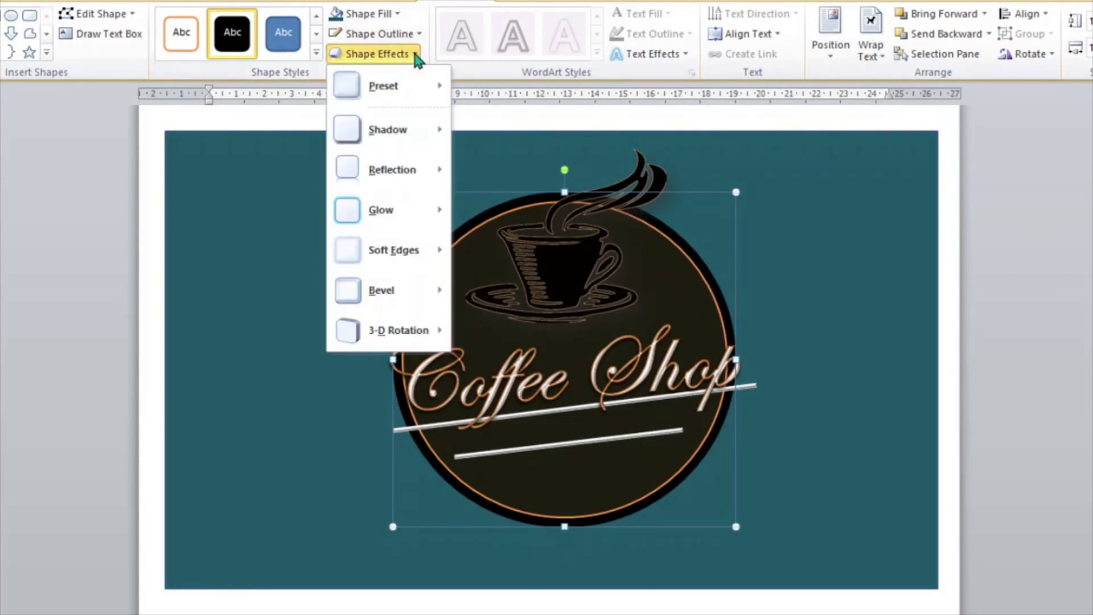
mouse_move(382, 290)
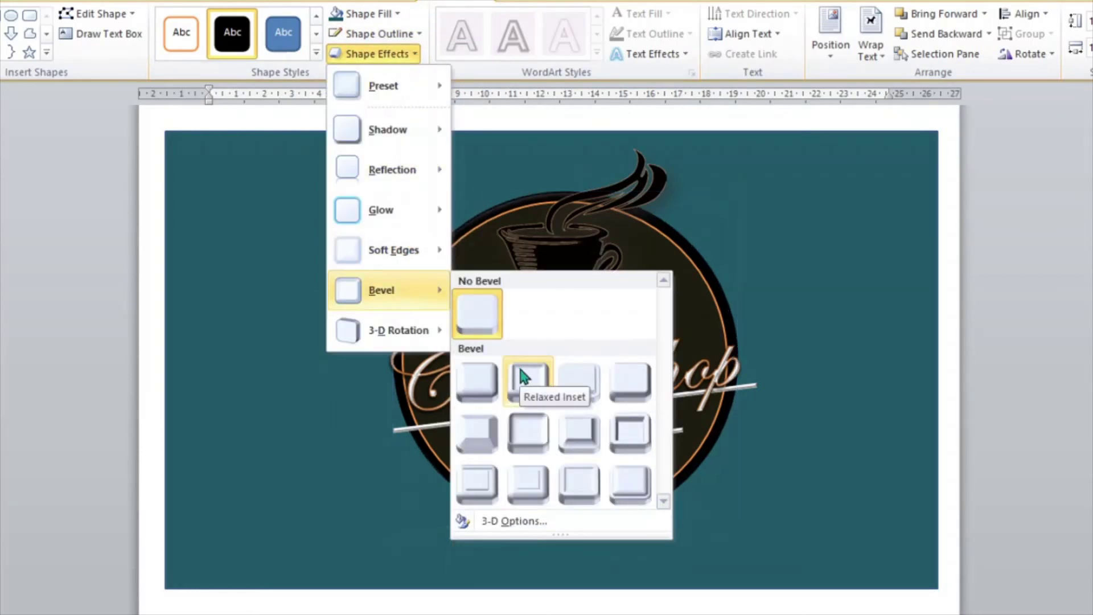
click(628, 470)
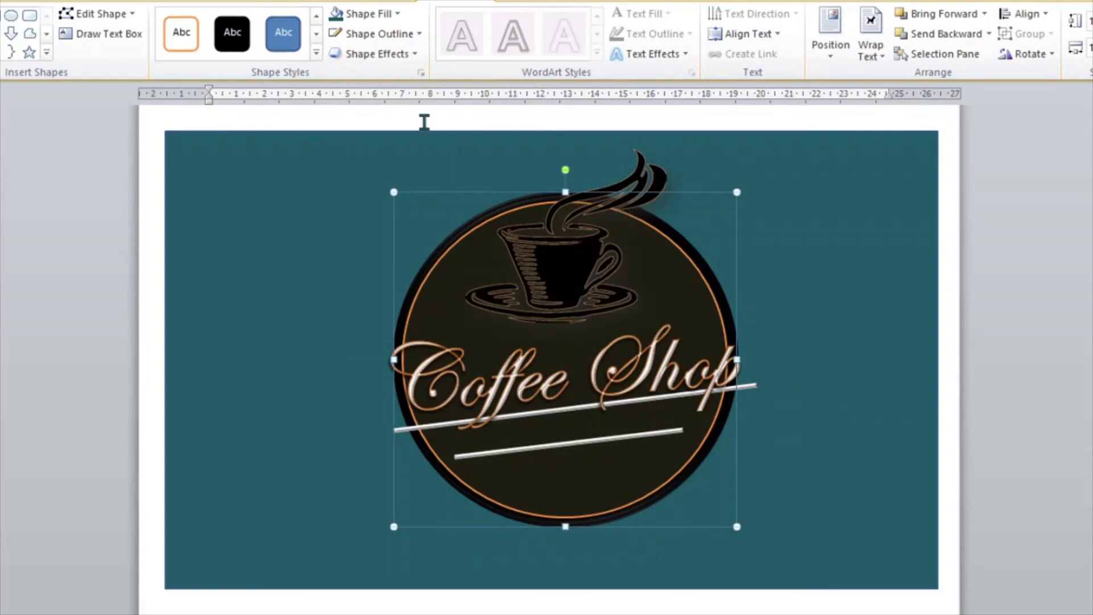
click(405, 57)
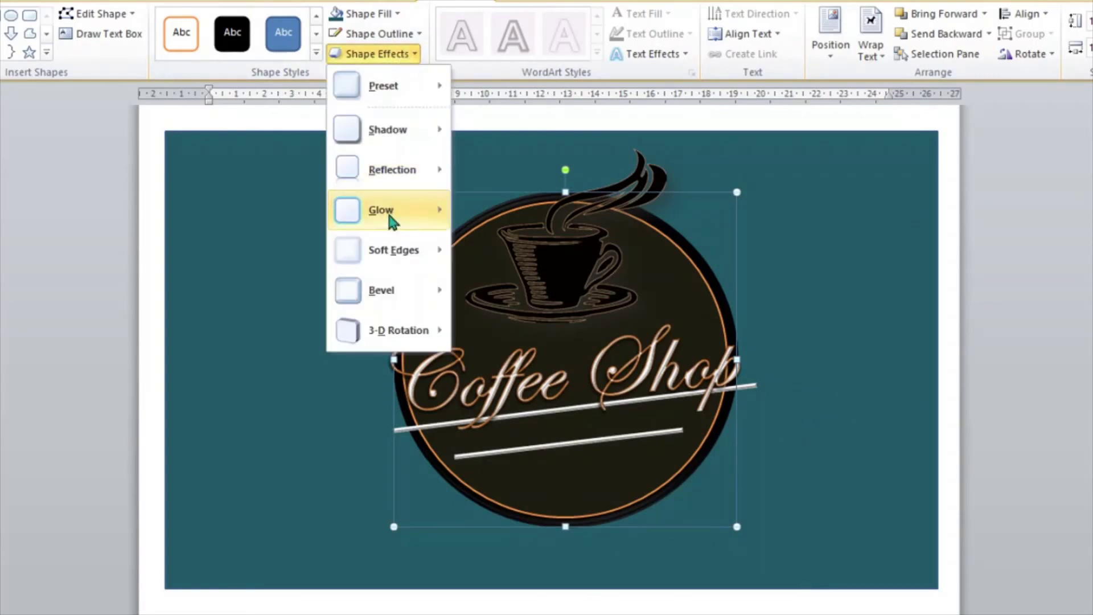
mouse_move(381, 210)
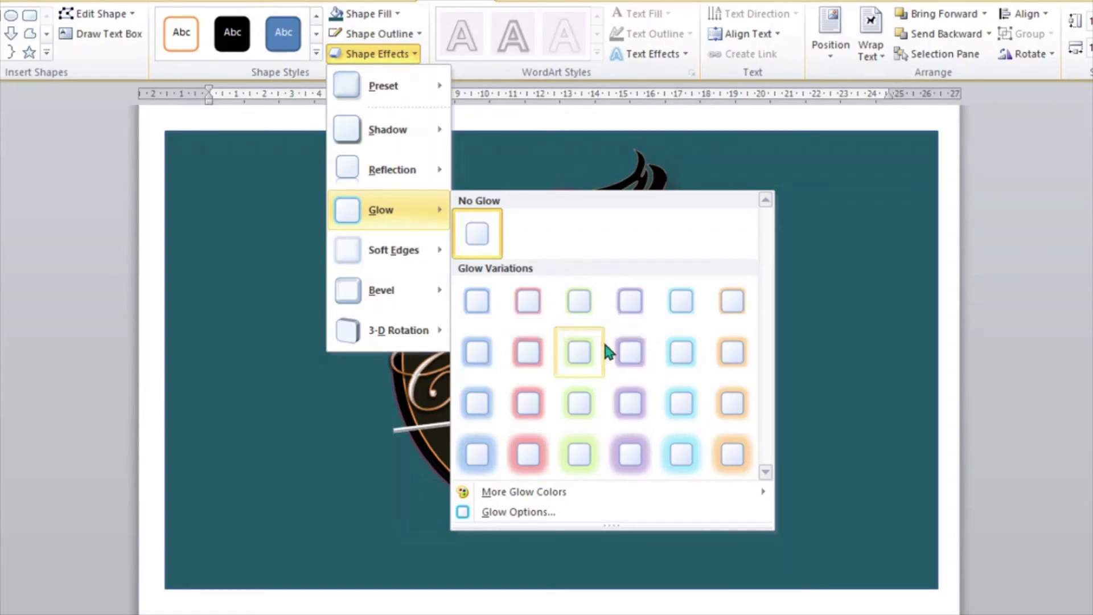
click(685, 293)
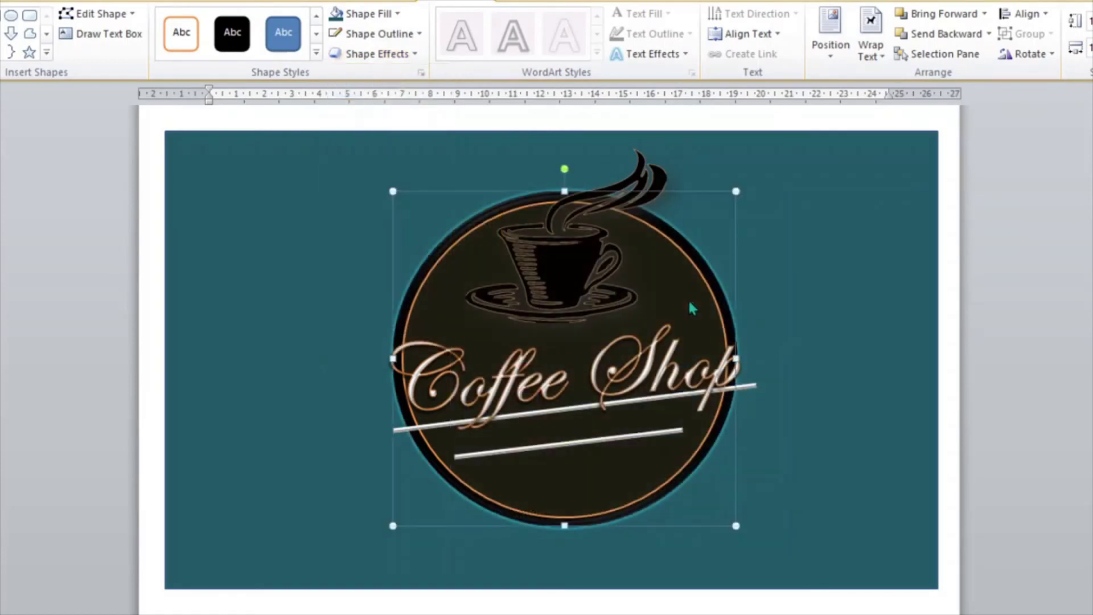
click(835, 351)
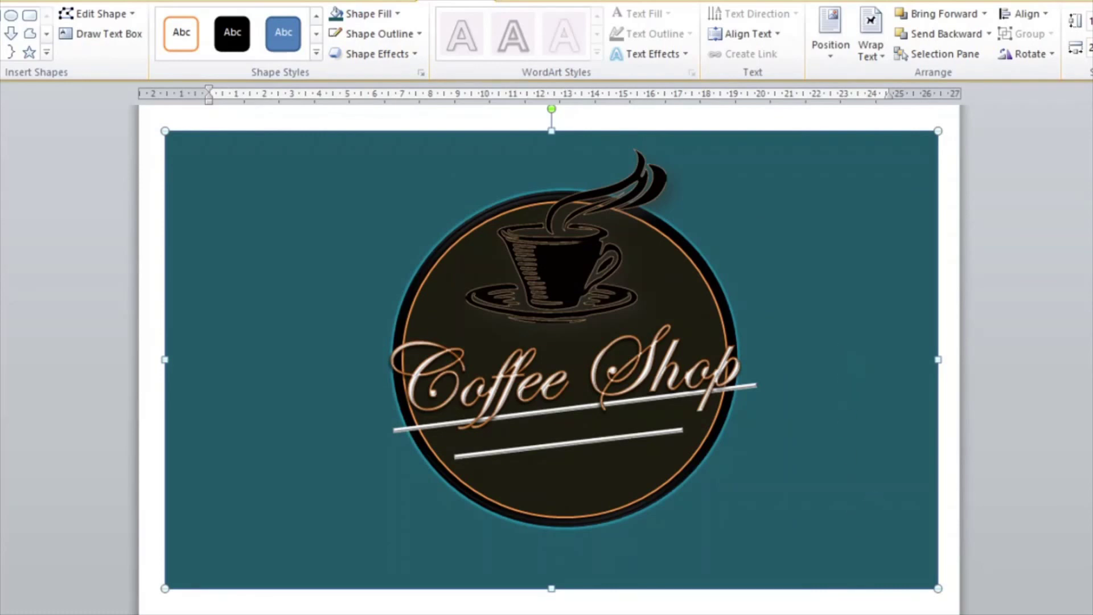
click(1090, 409)
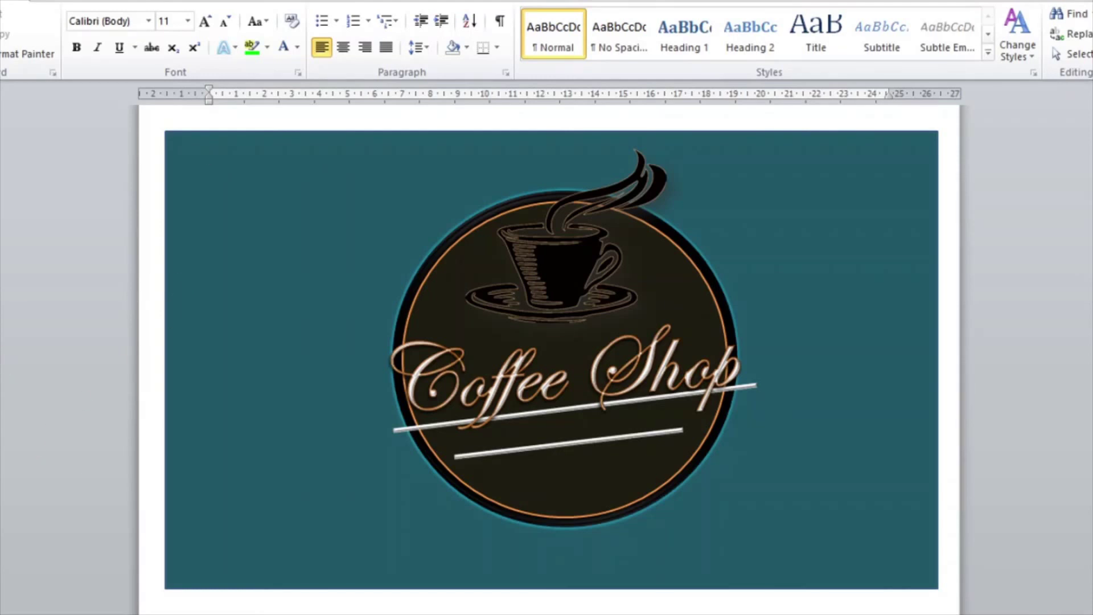
- Launch Snip & Sketch from the Start menu's app list
key(super)
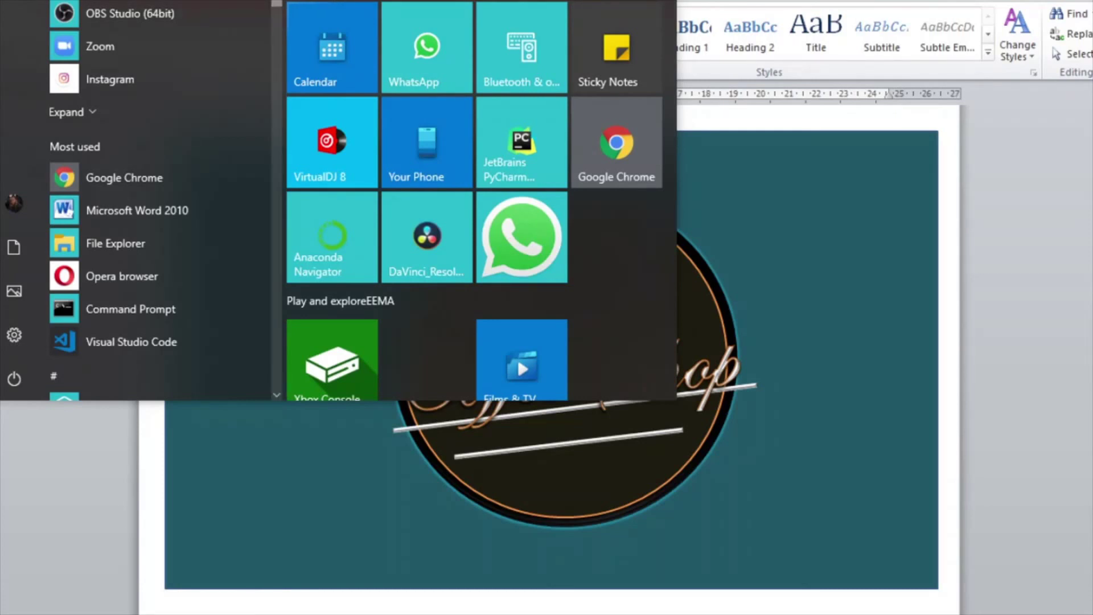
drag(277, 4, 277, 273)
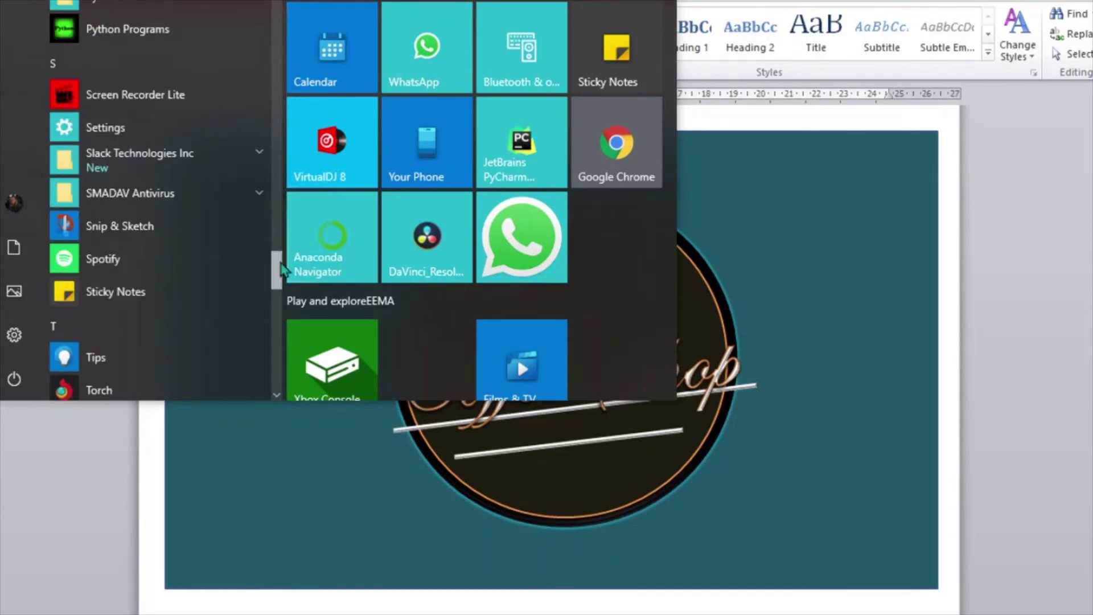
click(193, 227)
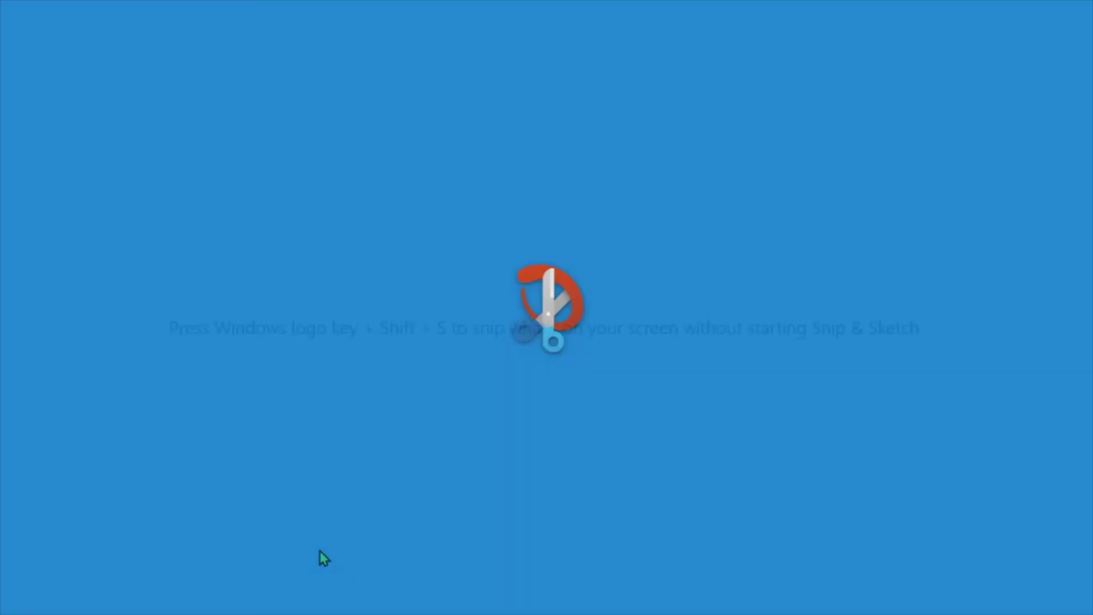
- Snip the teal logo card area and save it as a JPG in the youtube logos word folder
key(ctrl+n)
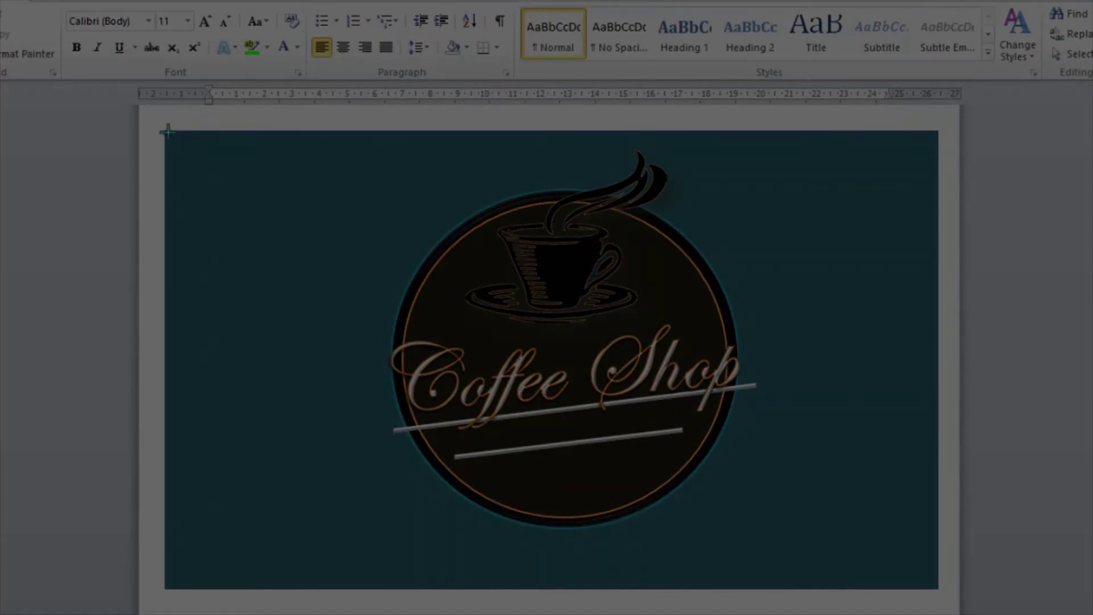
mouse_move(169, 133)
mouse_down()
mouse_move(704, 304)
mouse_move(948, 455)
mouse_move(938, 587)
mouse_up()
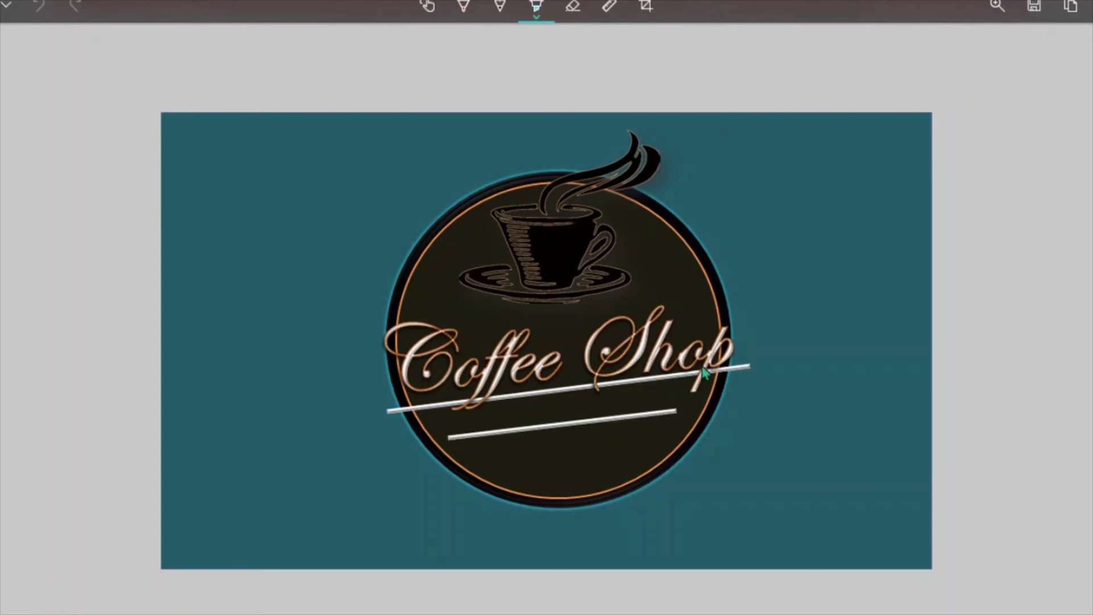
key(ctrl+s)
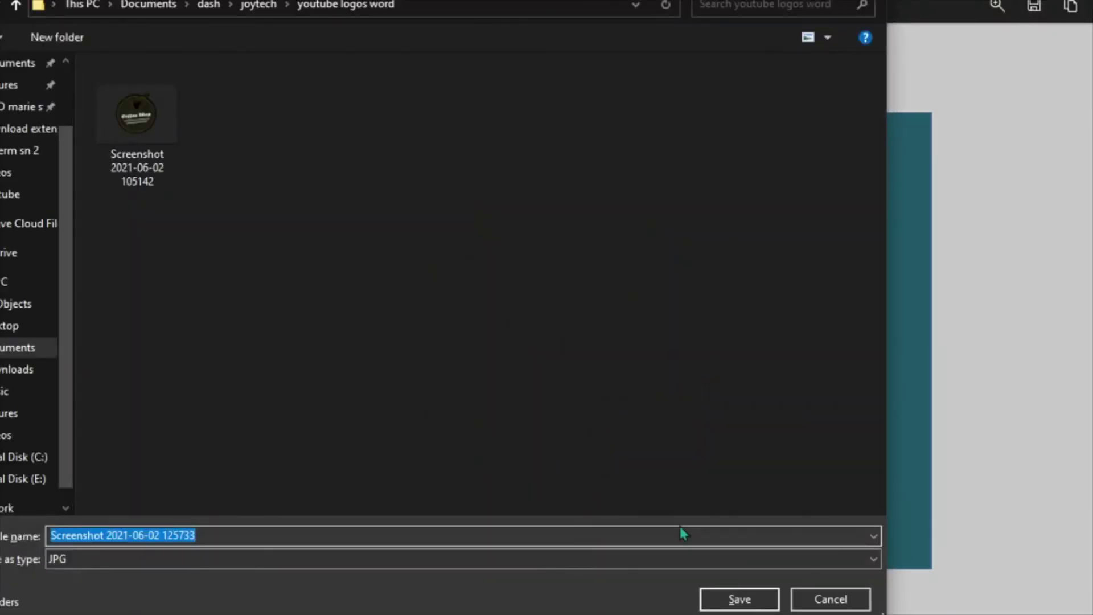
click(738, 600)
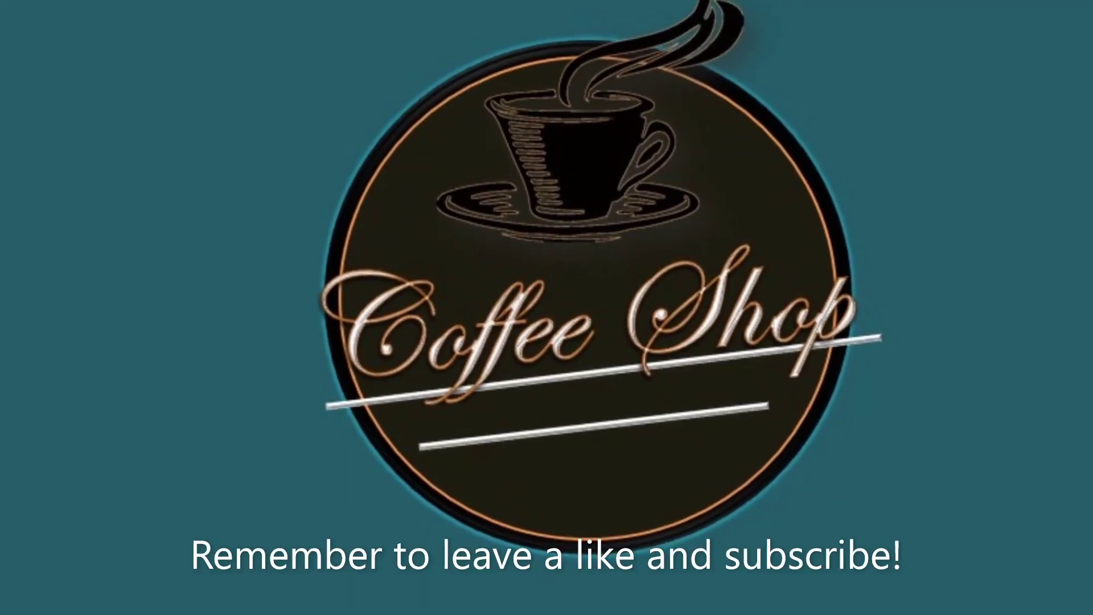